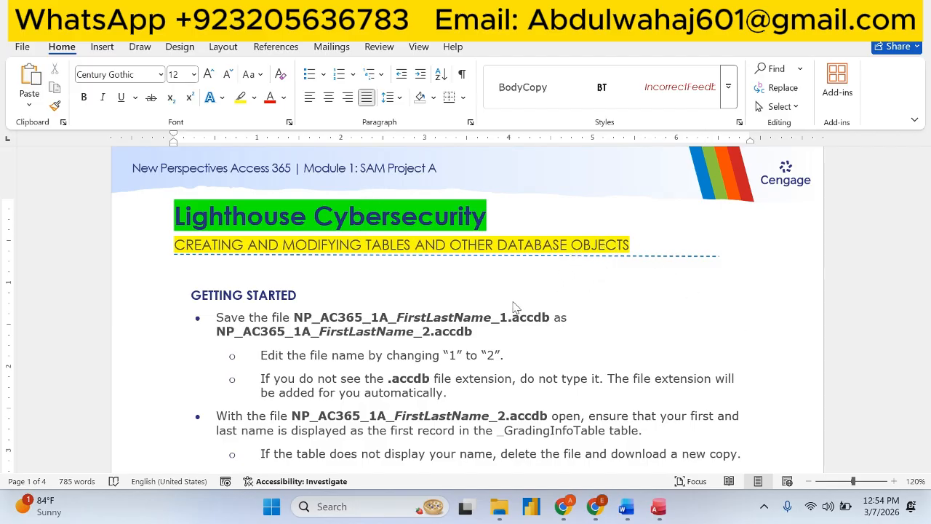
- Look through the assignment document from Getting Started to the report instructions, returning to step 1 under Project Steps
scroll(513, 306, down, 3)
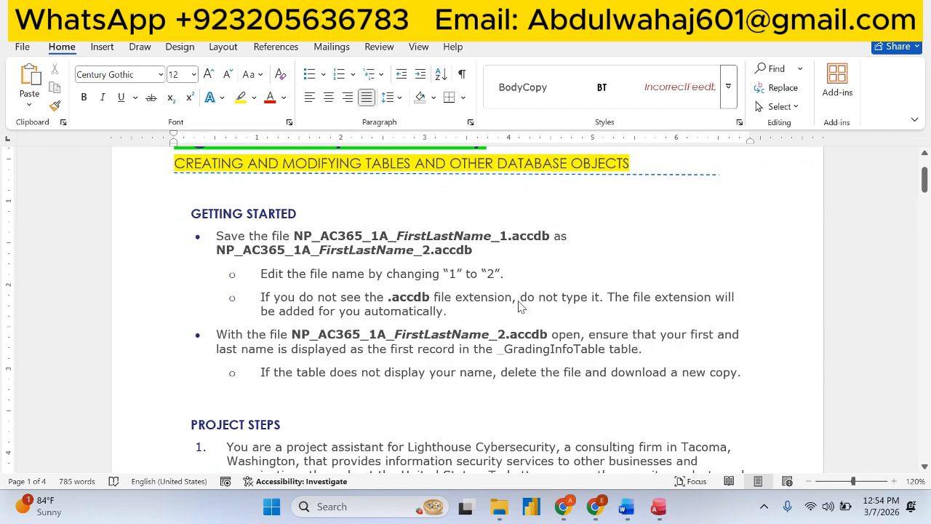
scroll(519, 307, up, 3)
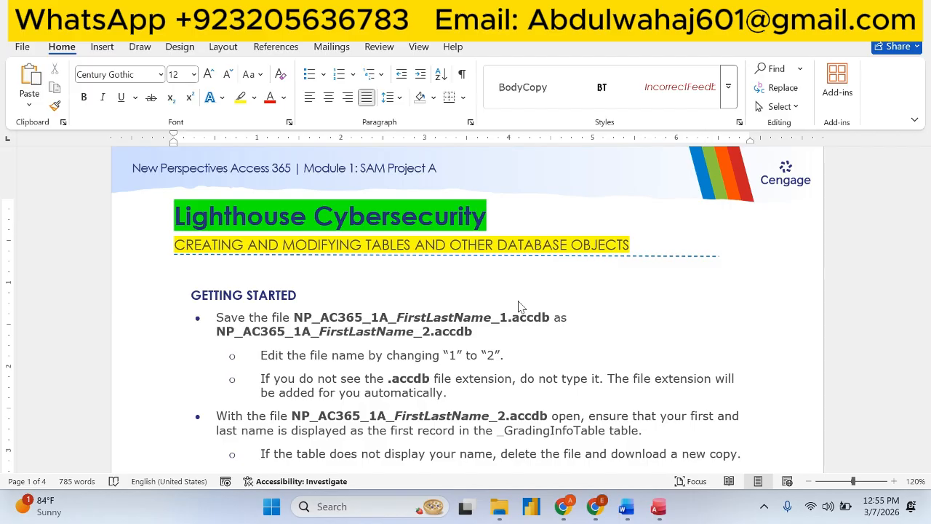
scroll(519, 307, down, 3)
scroll(519, 306, down, 2)
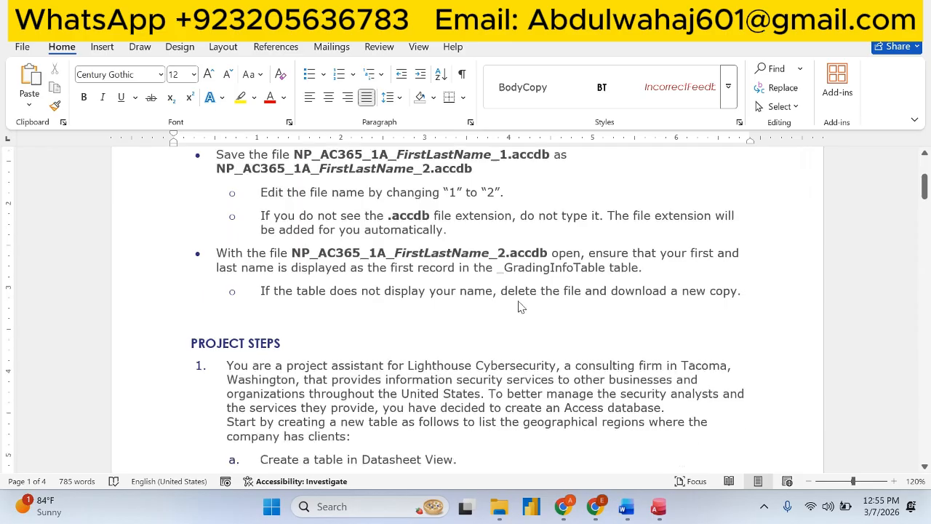
drag(924, 189, 928, 350)
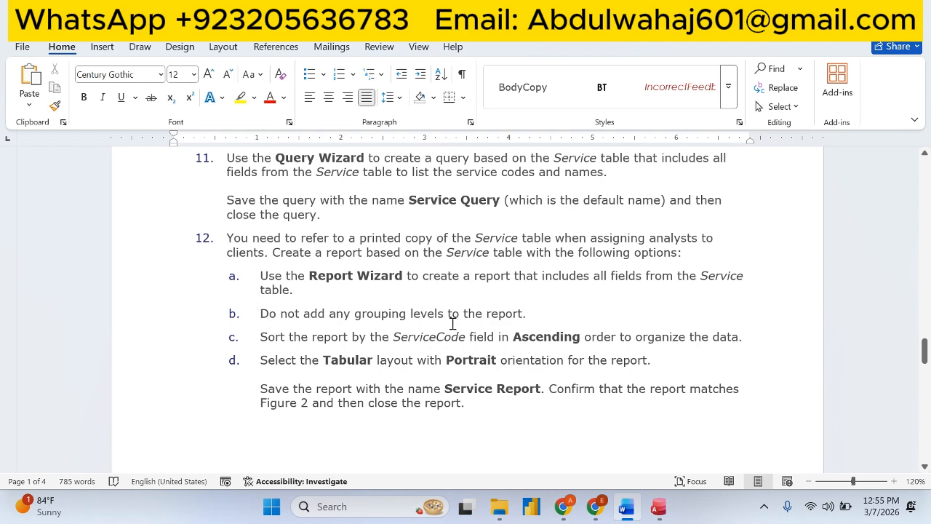
scroll(784, 322, down, 2)
drag(925, 362, 929, 173)
scroll(414, 269, down, 3)
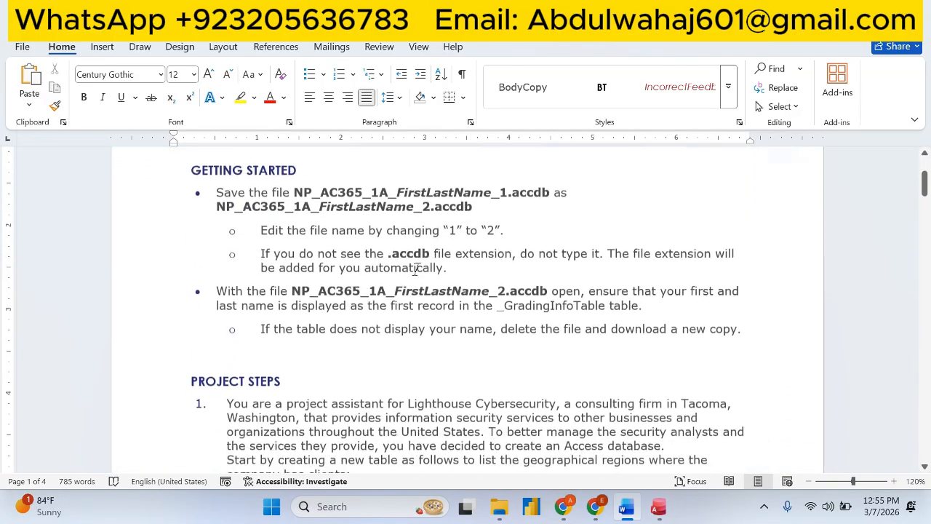
scroll(415, 269, down, 5)
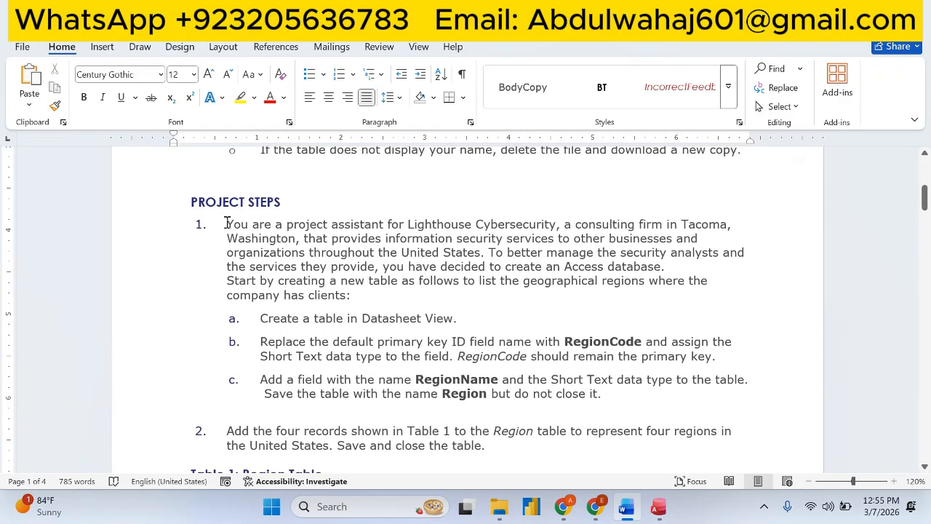
- Highlight the introductory sentences of project step 1 in green, from "You are a project assistant" through "create an Access database"
drag(226, 224, 500, 222)
click(254, 97)
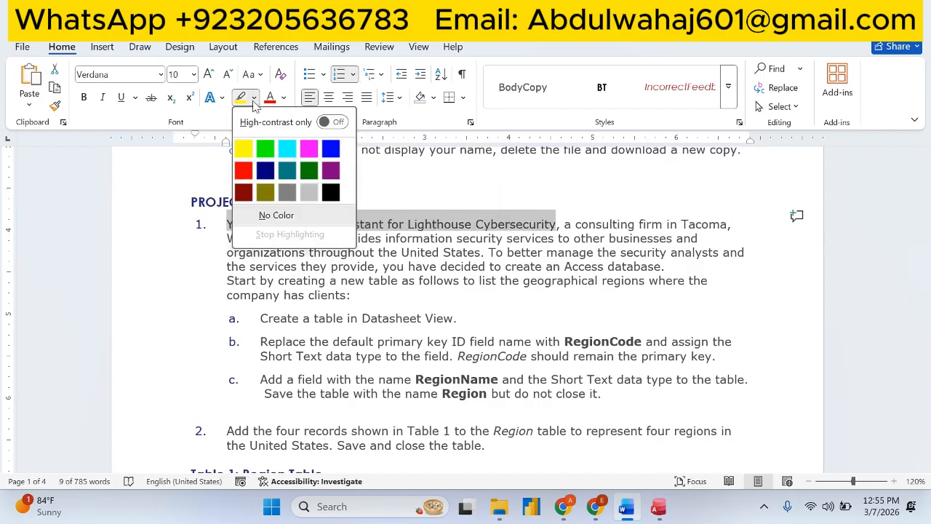
click(267, 144)
click(621, 244)
mouse_move(565, 226)
mouse_down()
mouse_move(706, 226)
mouse_move(677, 241)
mouse_move(356, 249)
mouse_move(474, 238)
mouse_move(605, 241)
mouse_move(348, 252)
mouse_move(502, 240)
mouse_move(478, 250)
mouse_move(645, 261)
mouse_move(619, 255)
mouse_move(416, 281)
mouse_move(415, 267)
mouse_move(397, 267)
mouse_move(603, 281)
mouse_move(609, 269)
mouse_move(653, 267)
mouse_up()
click(240, 96)
click(240, 97)
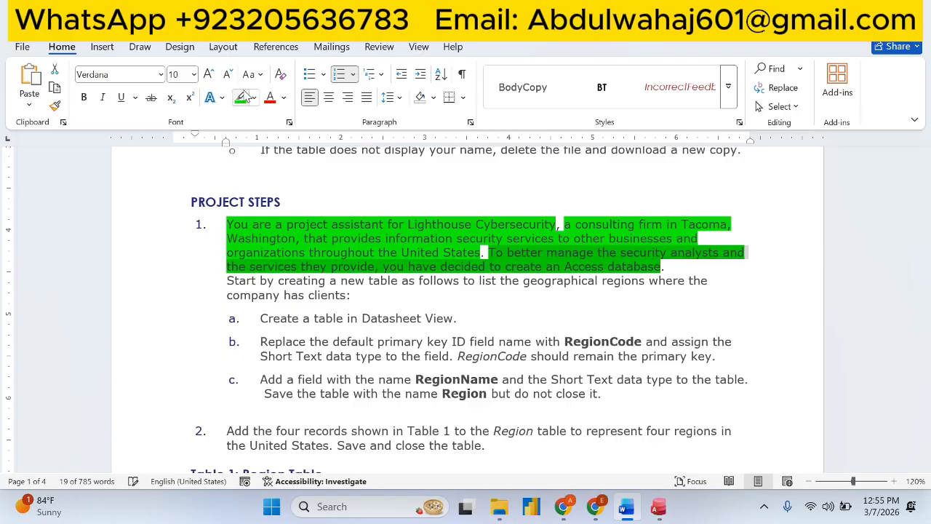
- Highlight the sentence "Start by creating a new table as follows" through "company has clients:" in green
drag(208, 286, 386, 292)
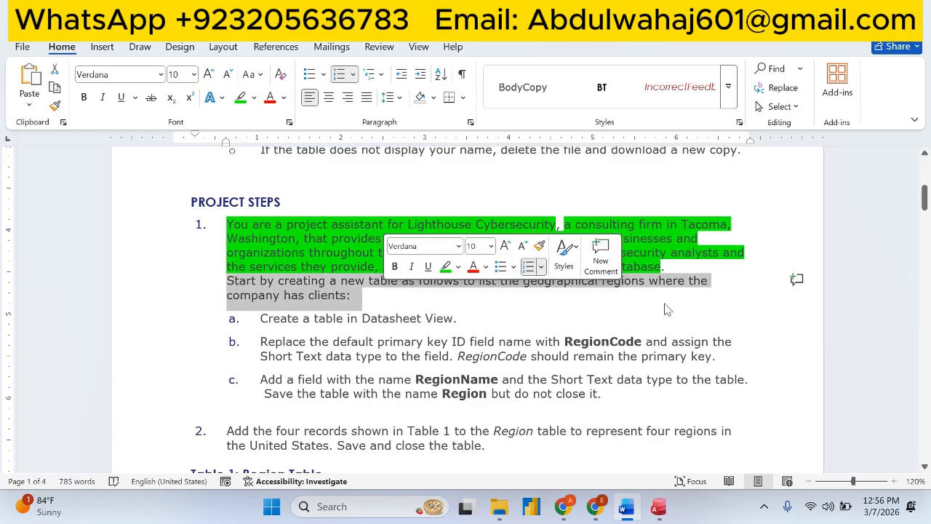
click(553, 315)
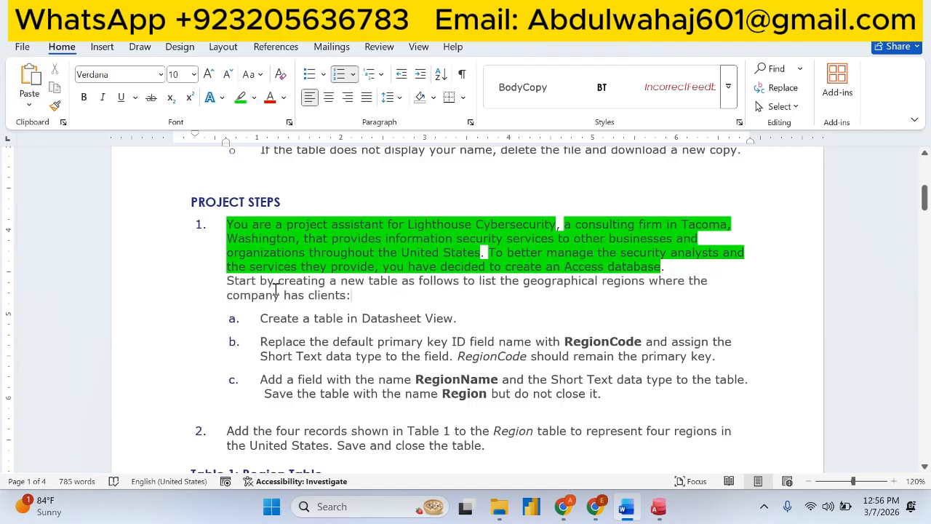
double_click(205, 279)
click(269, 254)
click(376, 304)
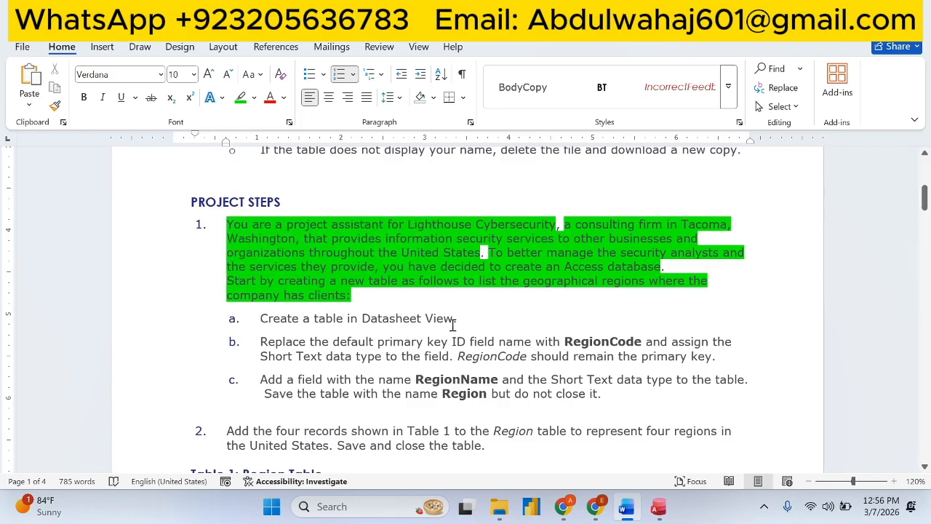
- Switch to the Access database and create a new blank table in Datasheet View
click(659, 507)
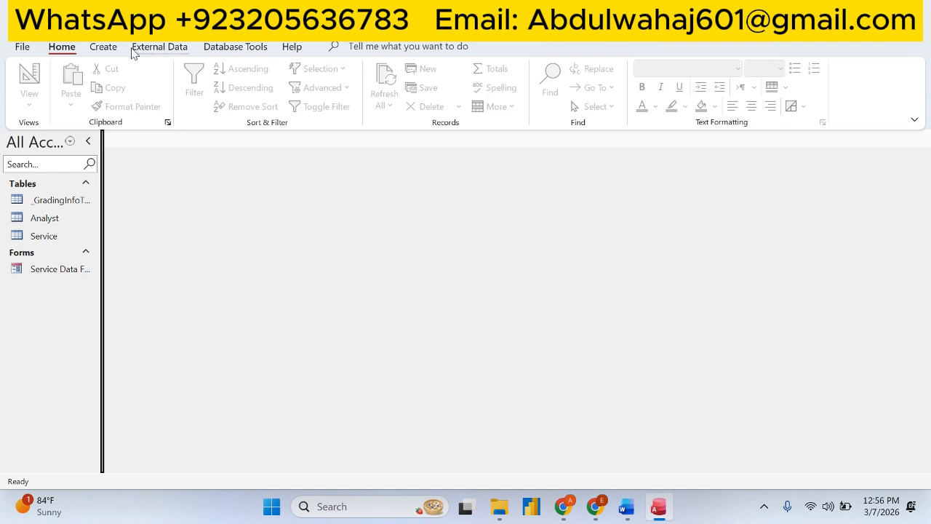
click(108, 47)
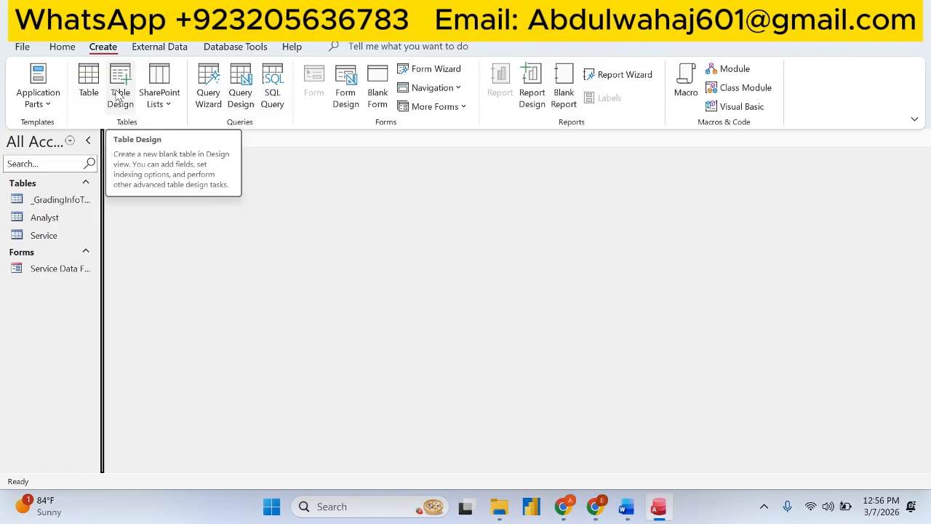
click(627, 508)
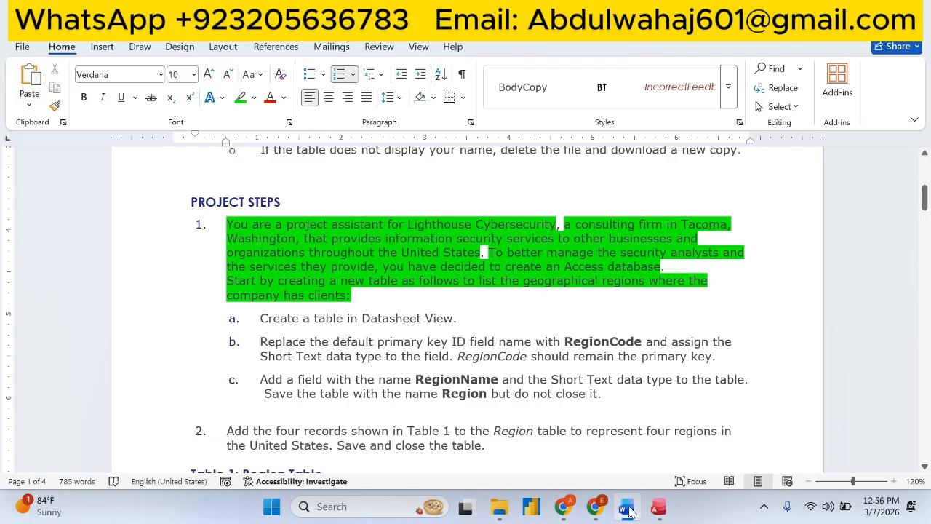
click(629, 509)
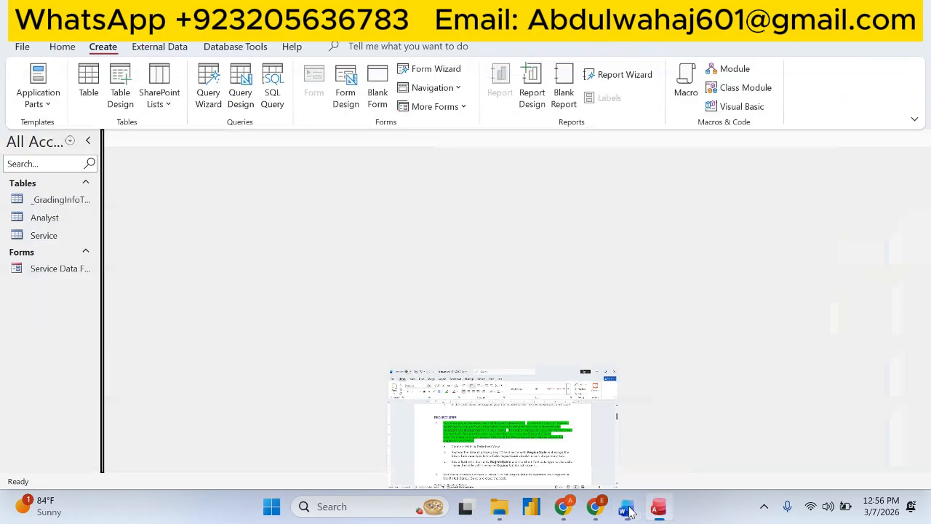
click(92, 87)
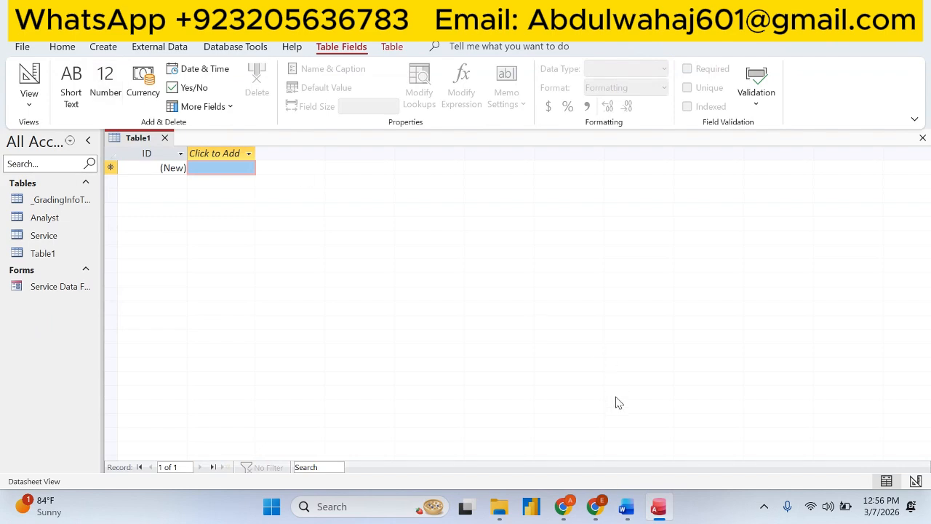
- Switch to the Word instructions and highlight item a, "Create a table in Datasheet View.", in green
click(627, 508)
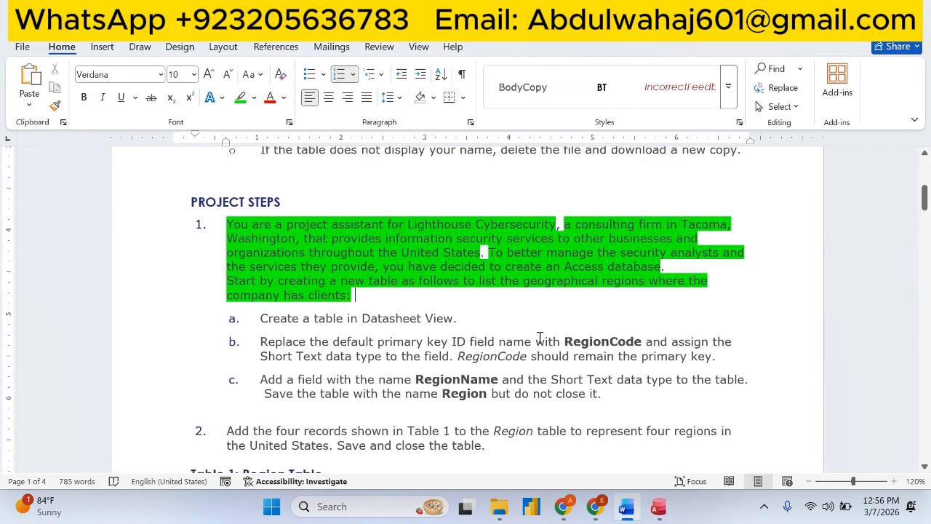
triple_click(354, 323)
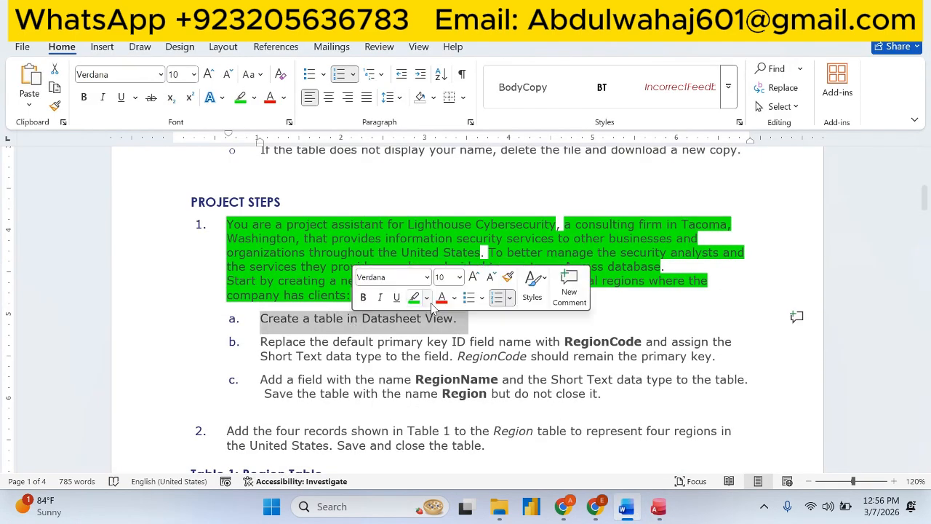
click(414, 297)
- Copy the name RegionCode from instruction b in Word and rename the new Access table's ID field as RegionCode
drag(261, 342, 573, 341)
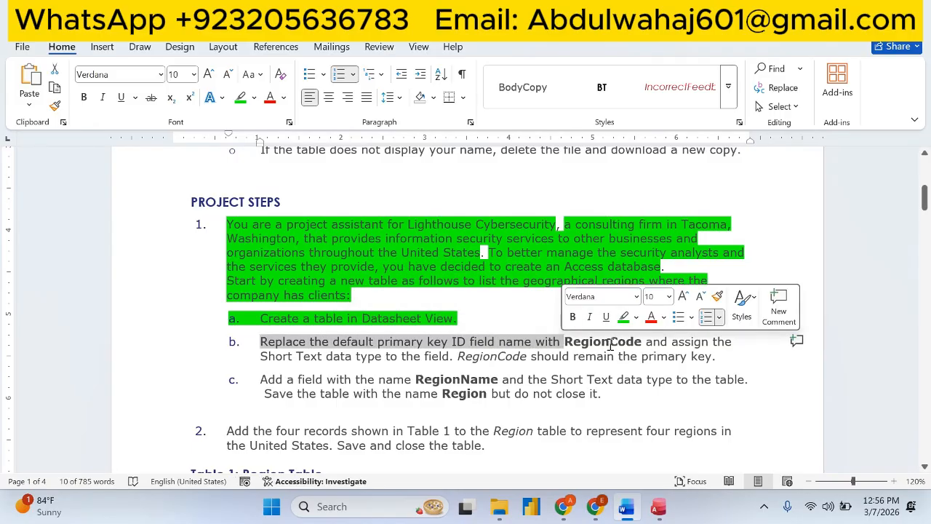
double_click(607, 342)
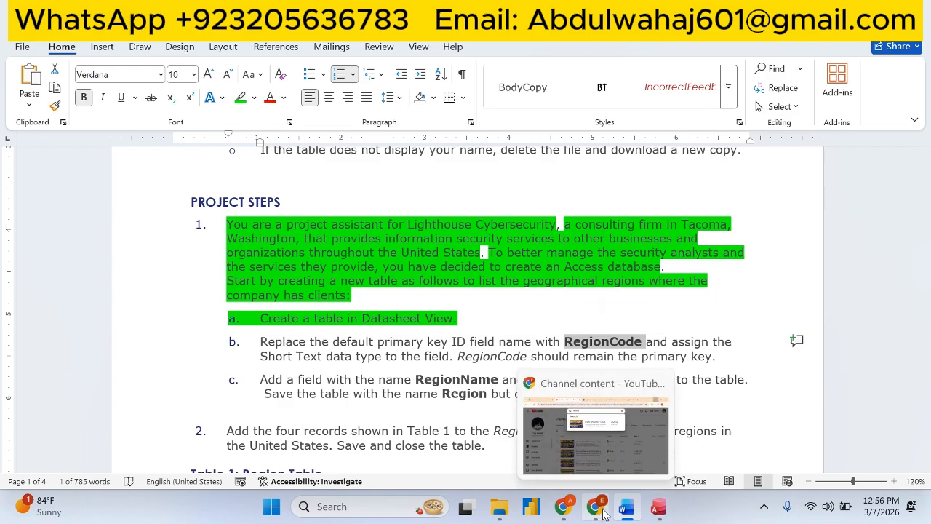
right_click(597, 342)
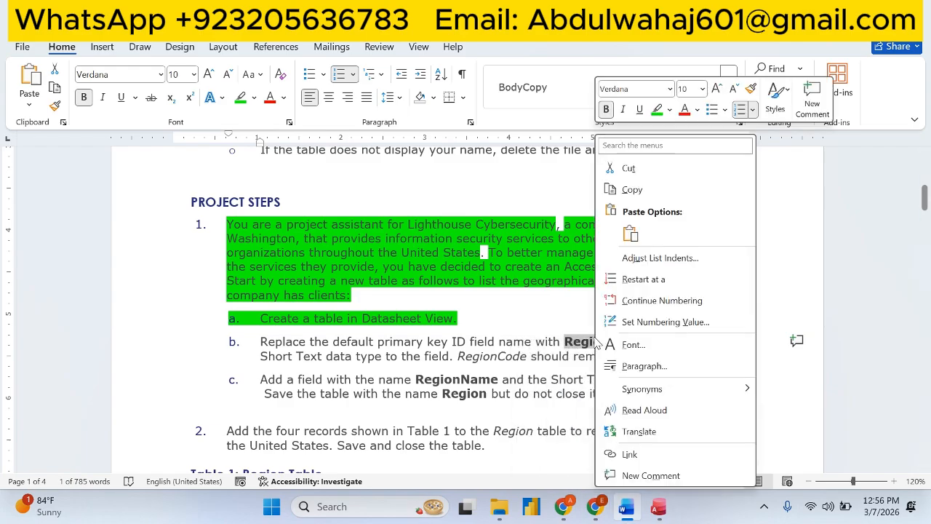
click(630, 190)
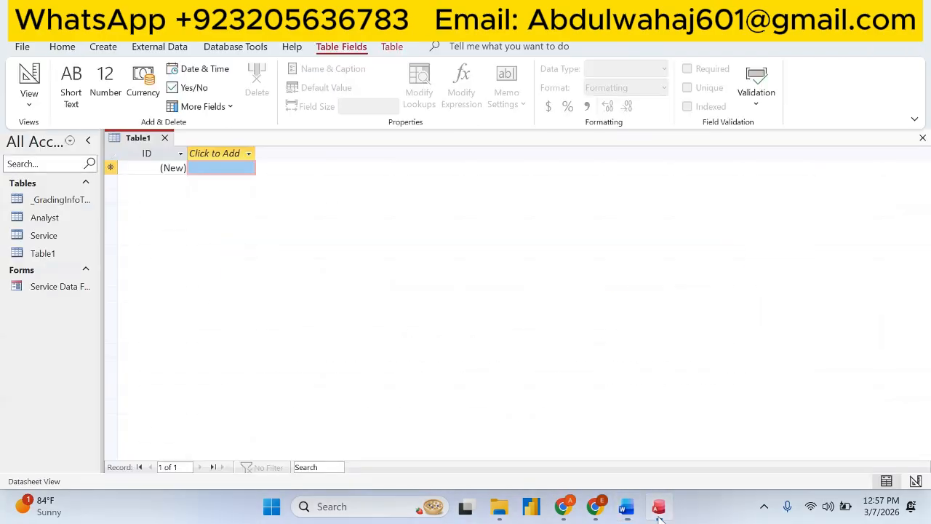
click(659, 507)
click(152, 153)
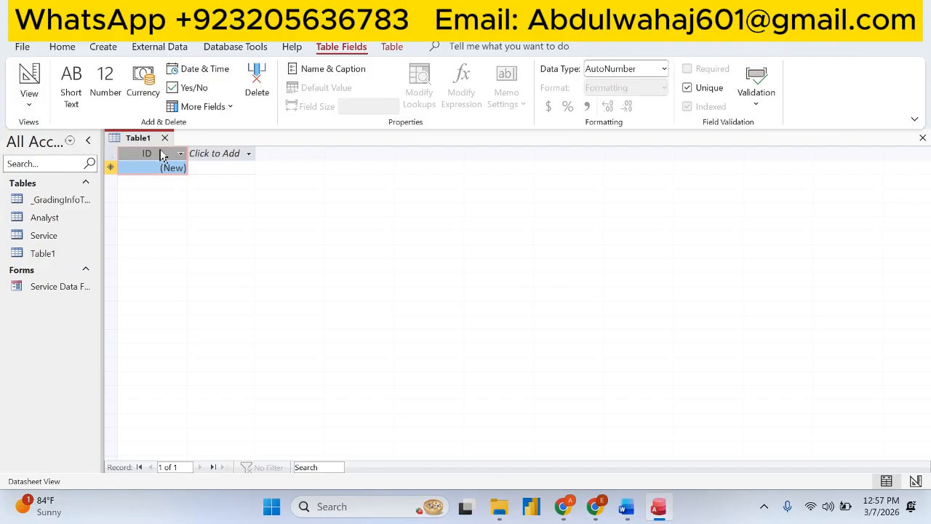
double_click(160, 153)
text(RegionCode)
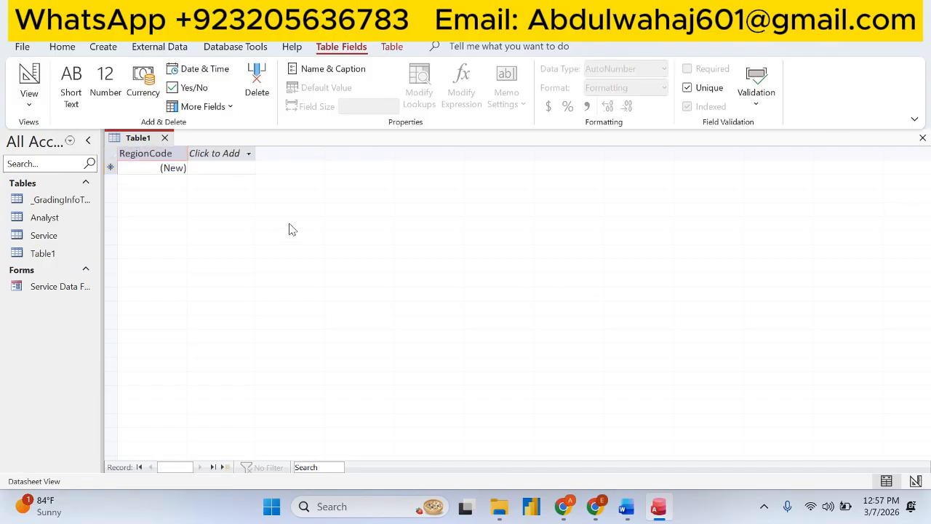
- Check the RegionCode data type instruction in Word, switch back to Access and add a Short Text field after RegionCode
click(625, 510)
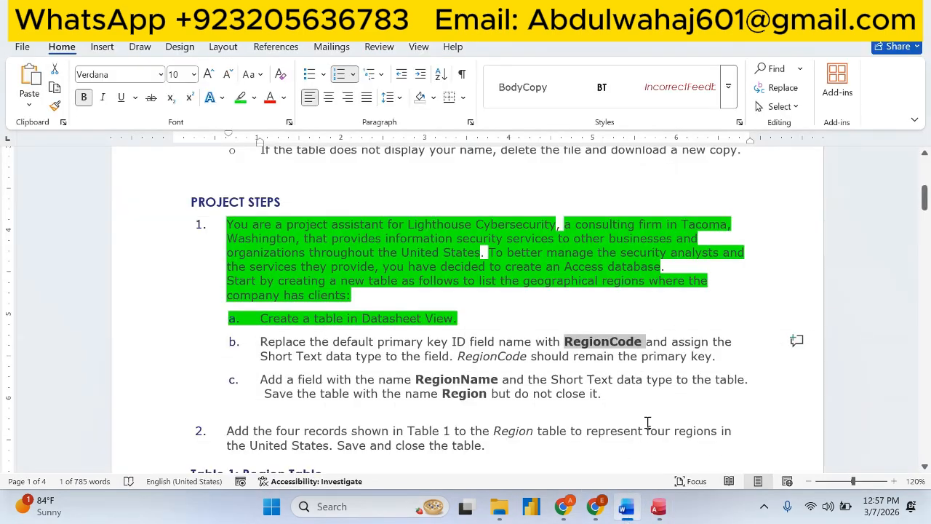
drag(274, 357, 422, 357)
click(659, 507)
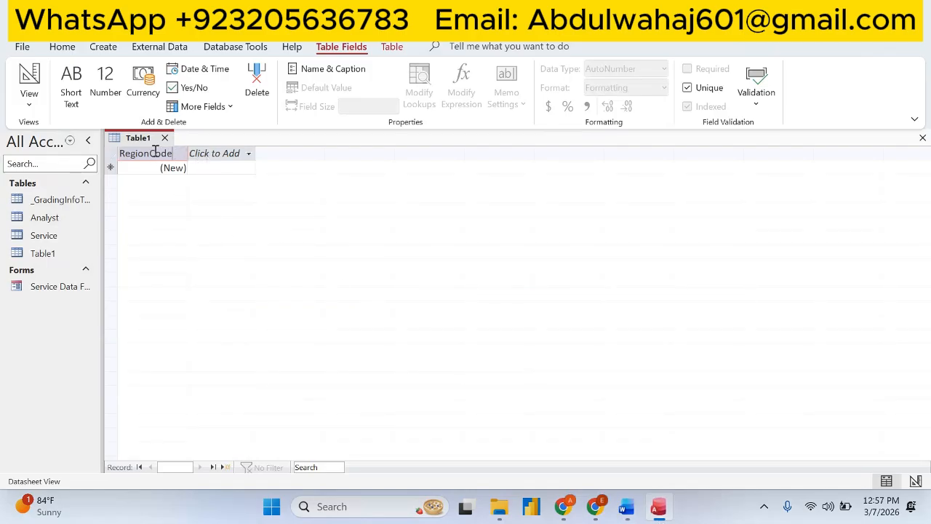
click(113, 154)
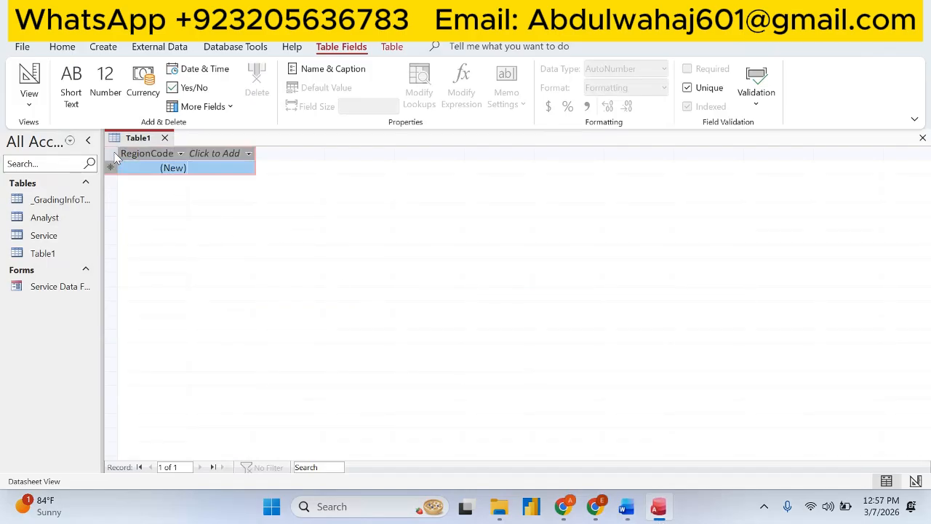
click(149, 152)
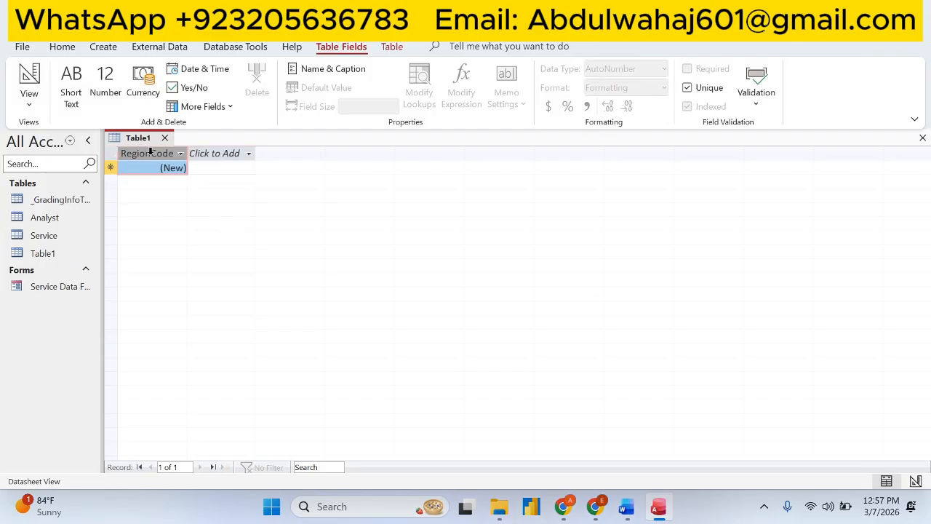
click(181, 154)
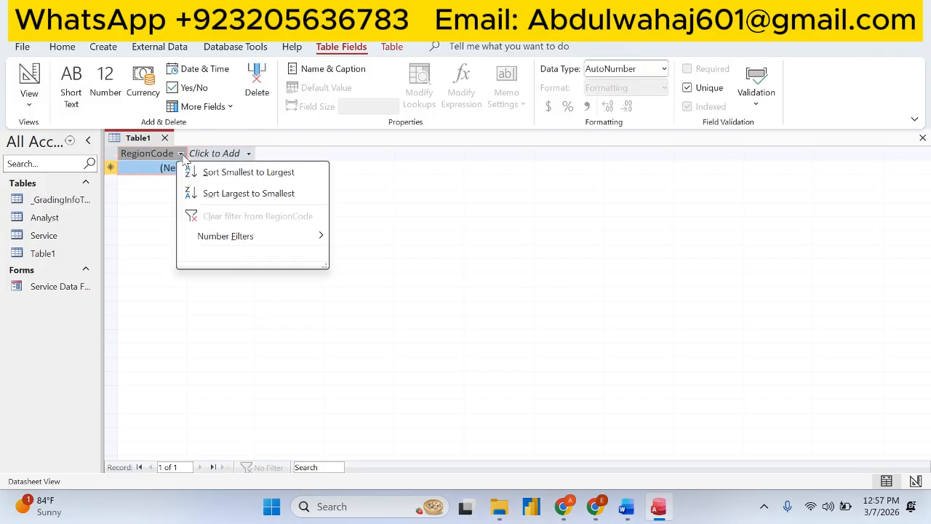
click(212, 155)
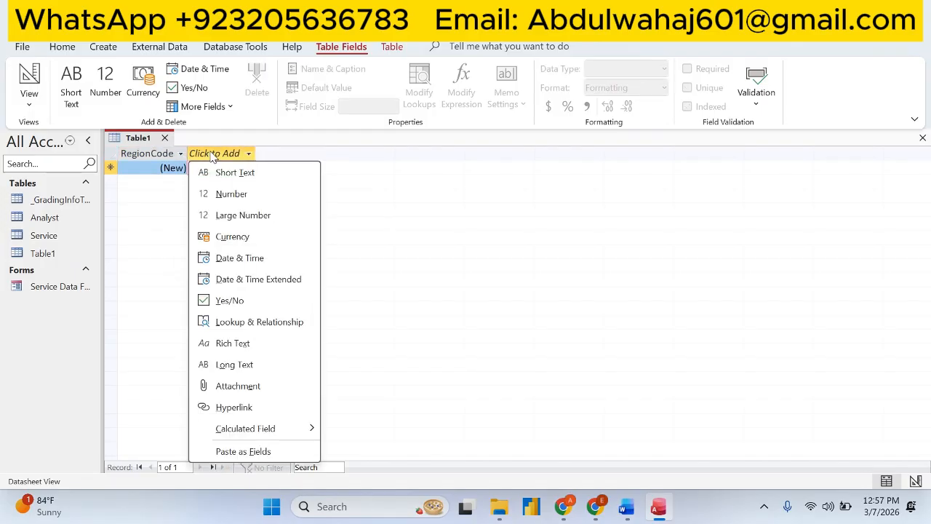
click(233, 173)
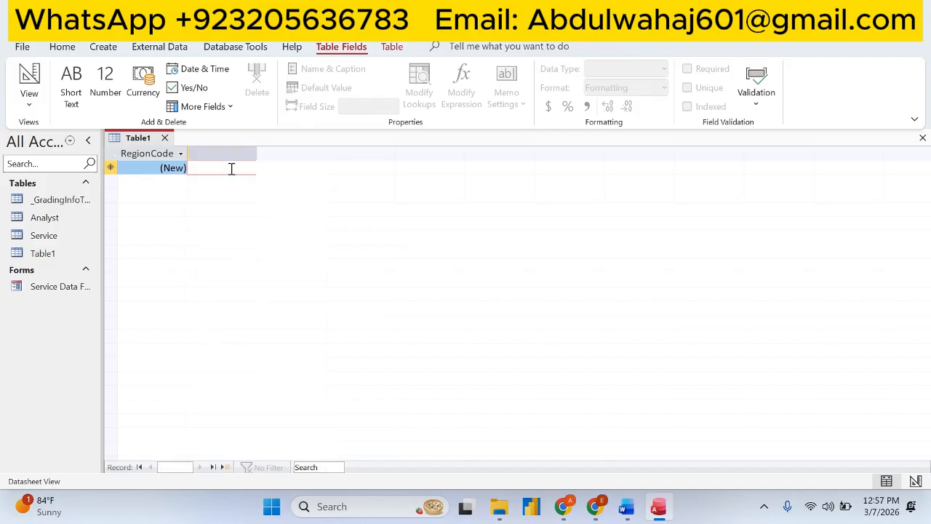
- Set the RegionCode field's data type to Short Text and select the second field to check its data type
click(163, 156)
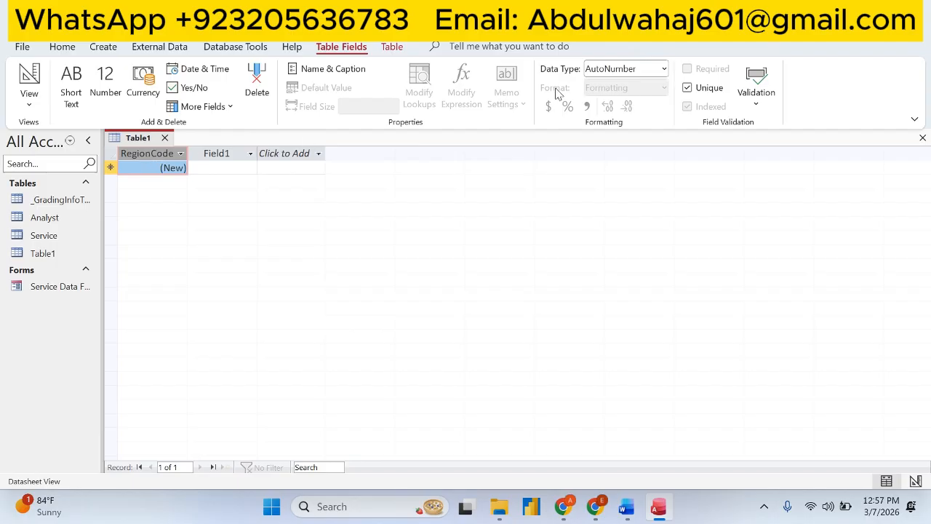
click(664, 69)
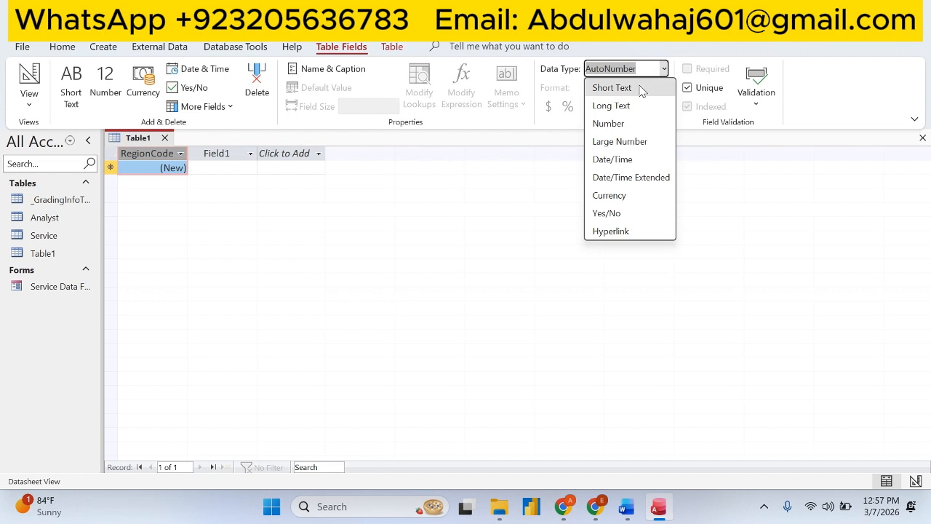
click(612, 87)
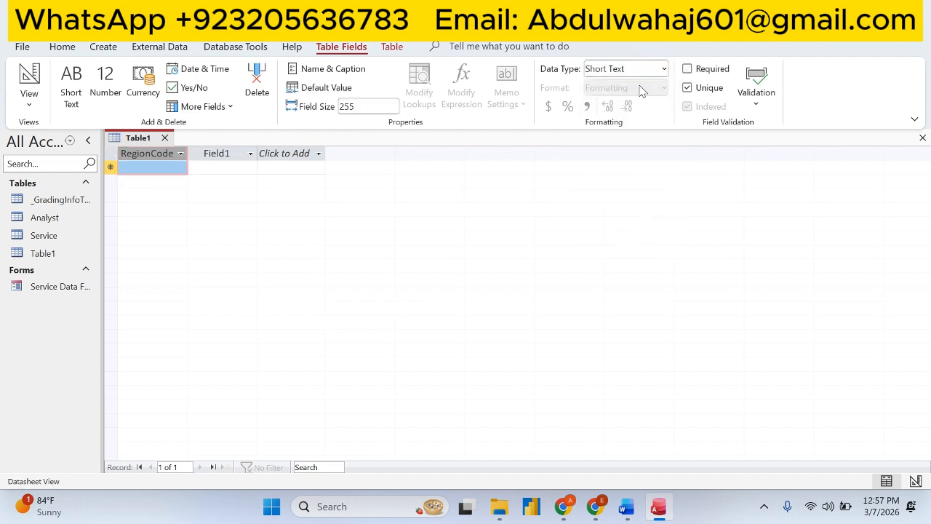
click(228, 156)
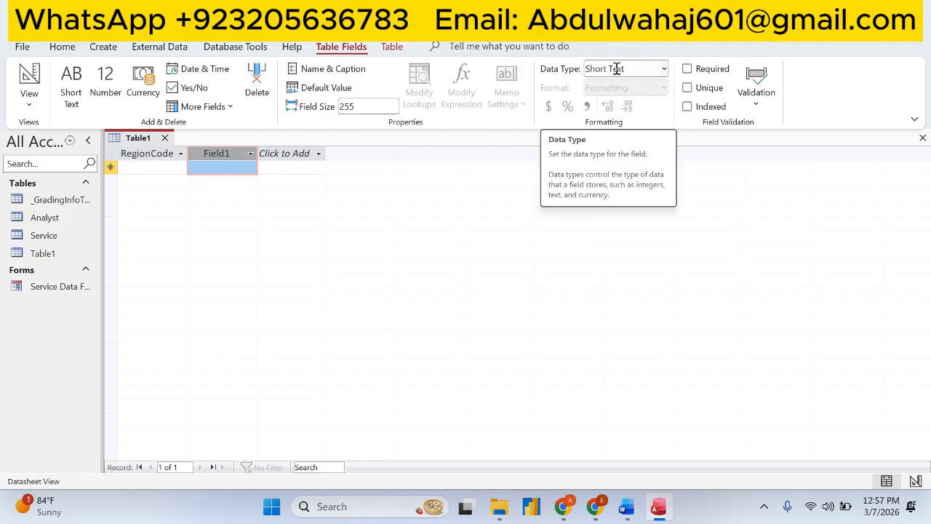
- Check the data types of the RegionCode field and the field after it in Access against instruction b in Word
click(149, 153)
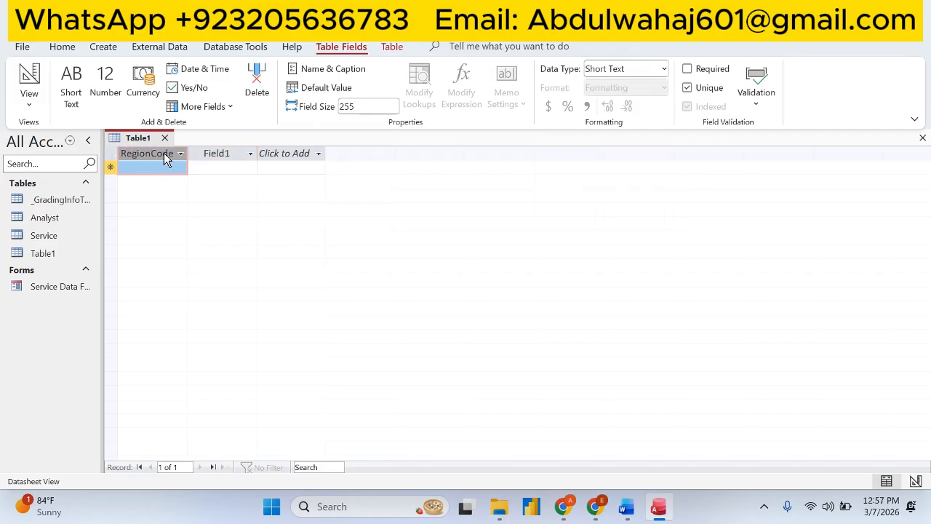
click(628, 499)
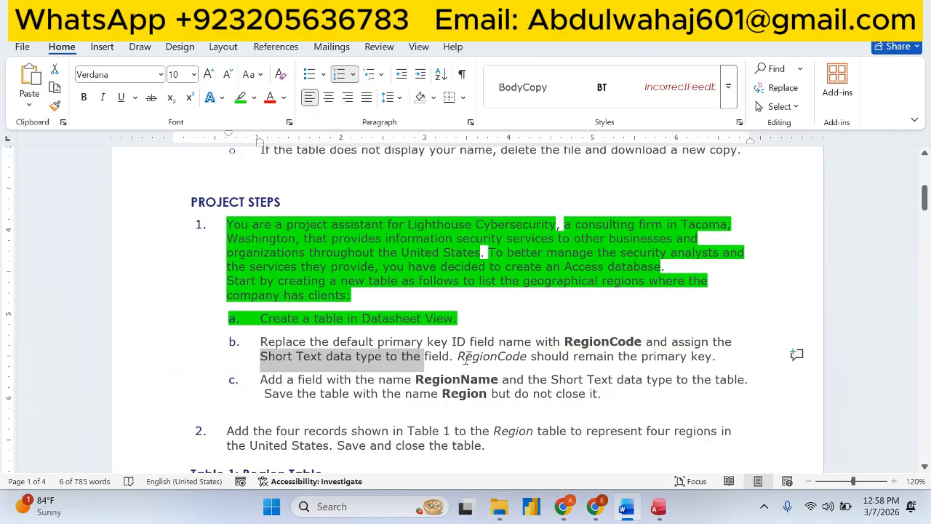
click(658, 507)
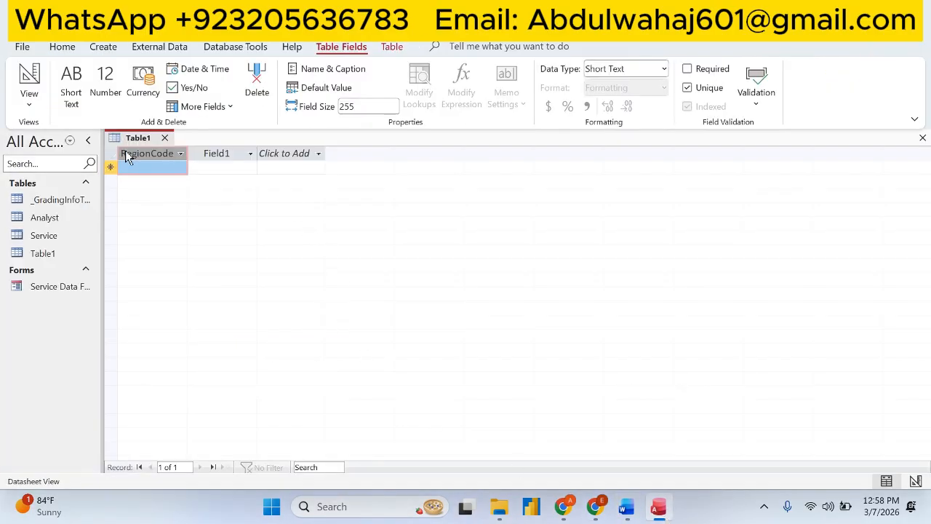
click(230, 158)
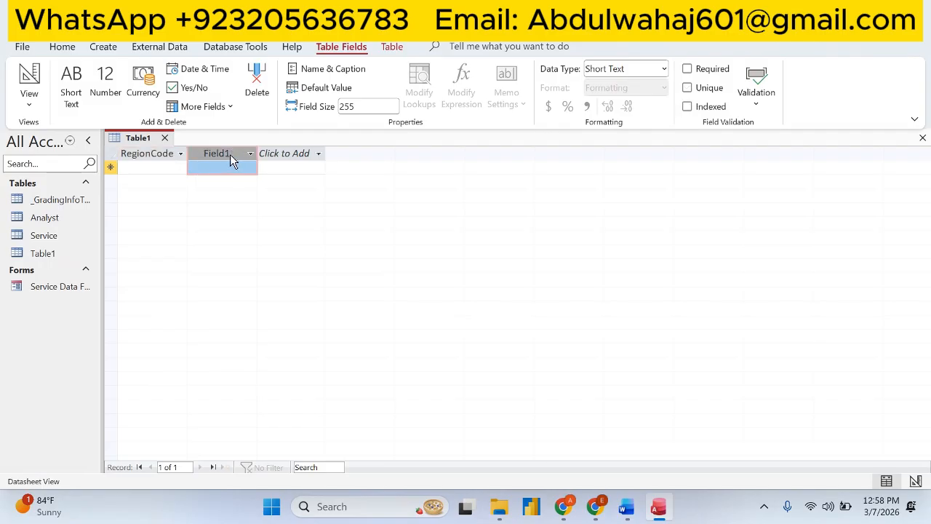
click(158, 147)
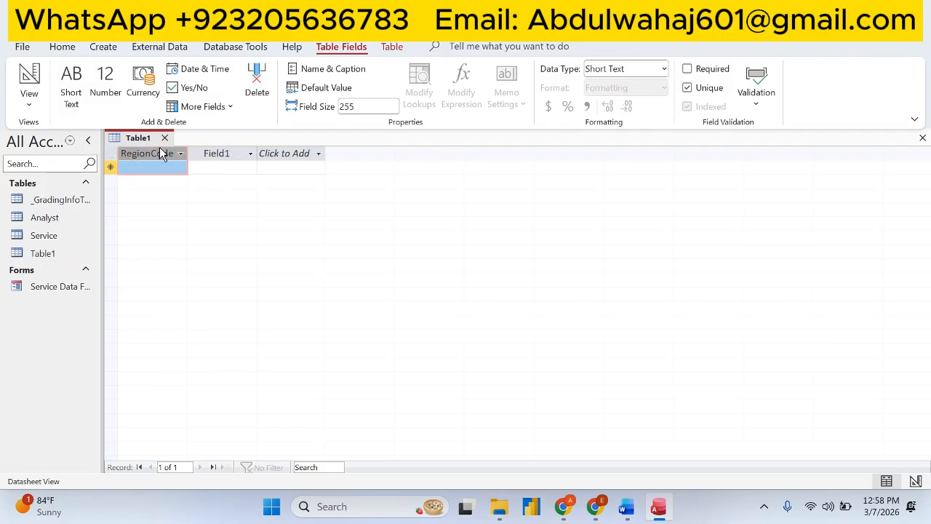
click(400, 50)
click(358, 48)
click(133, 168)
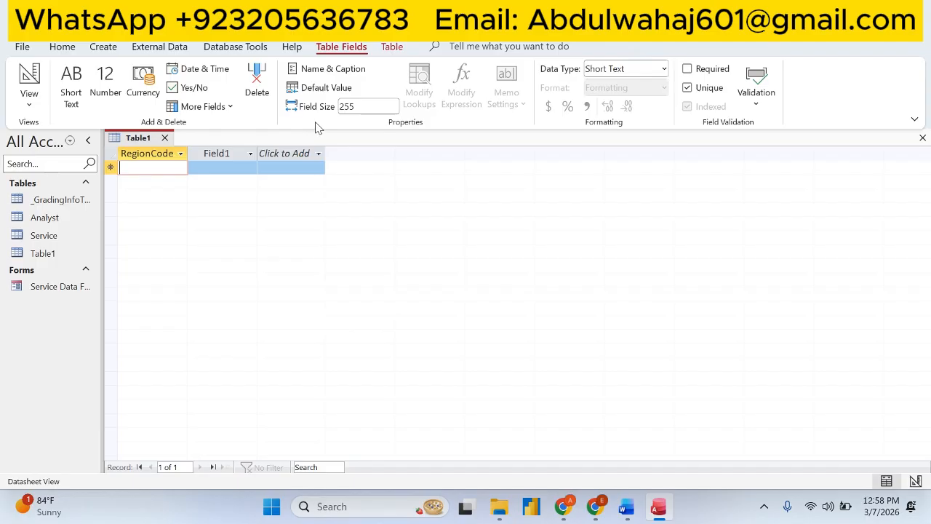
- Switch to the Word instructions and highlight all of item b, on the RegionCode primary key, in green
click(626, 507)
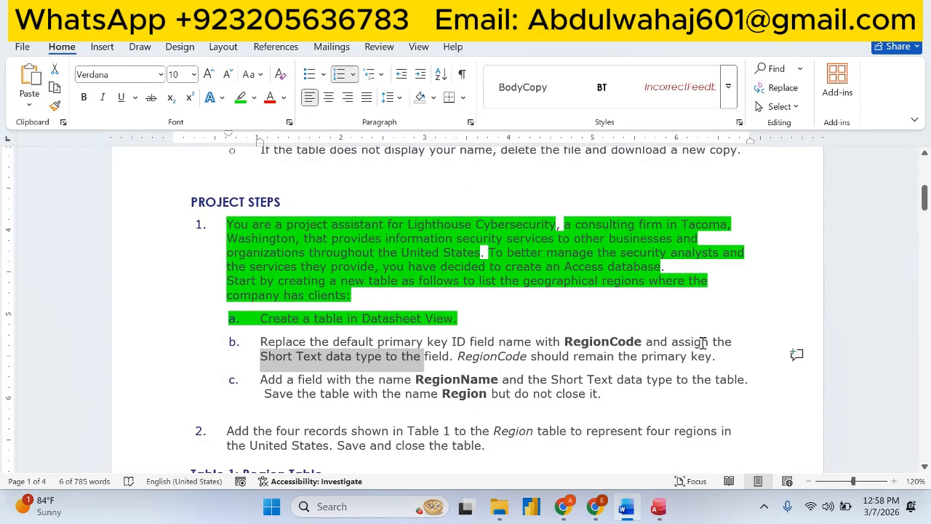
drag(718, 358, 246, 335)
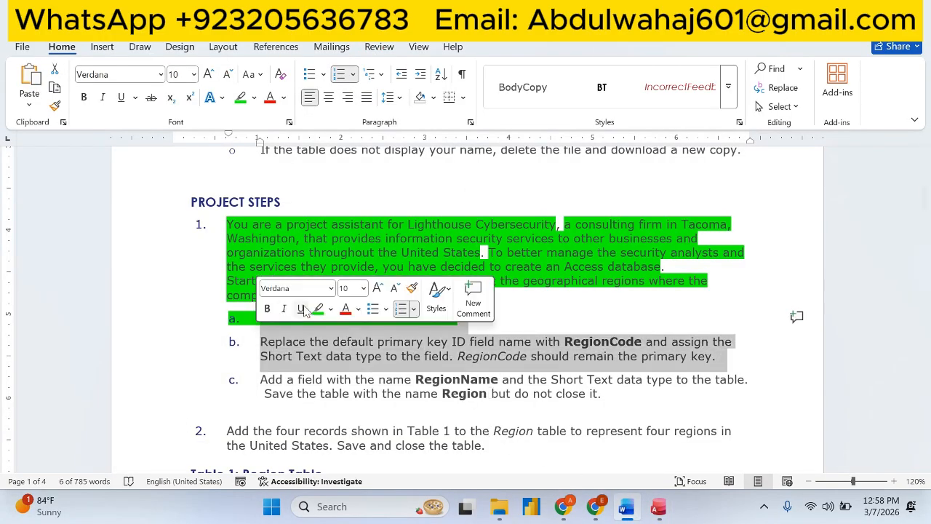
click(318, 308)
- Copy the name RegionName from instruction c in Word, rename the Access table's second field as RegionName and check its data type
drag(260, 379, 499, 380)
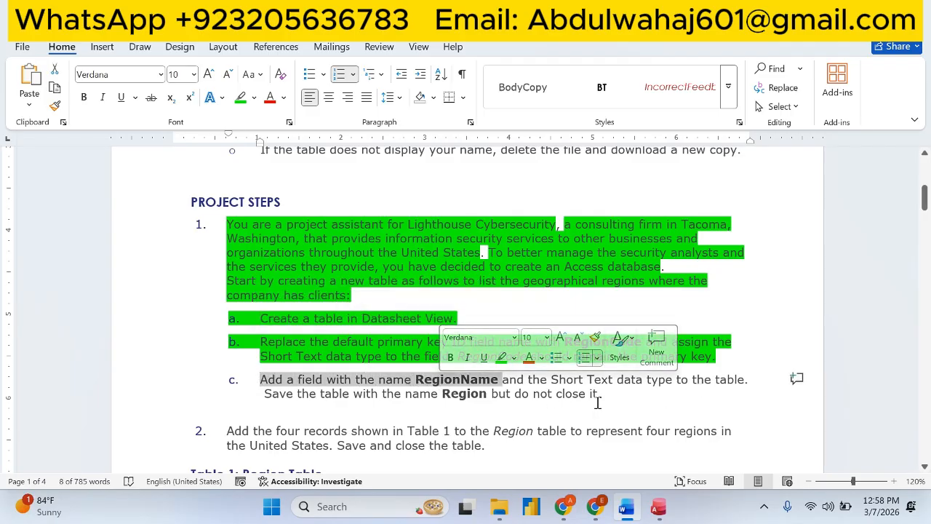
double_click(449, 380)
right_click(449, 384)
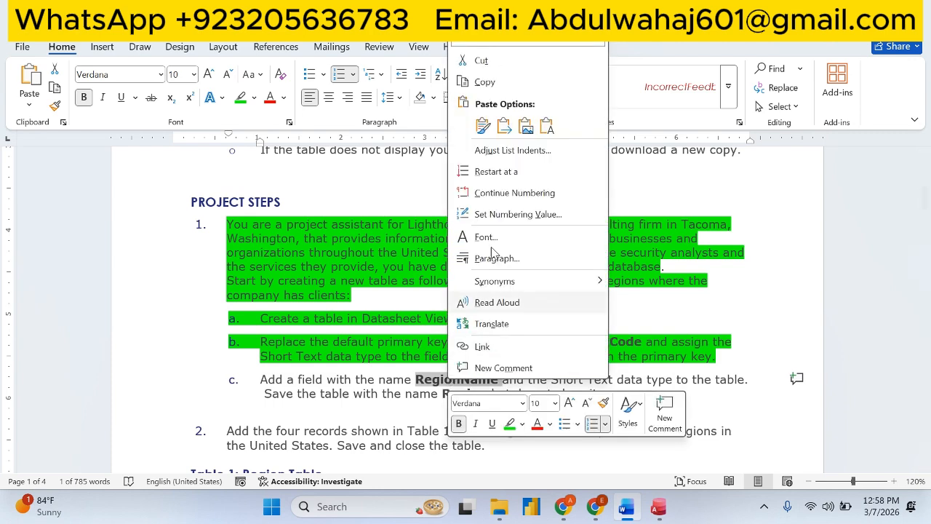
click(482, 77)
click(659, 506)
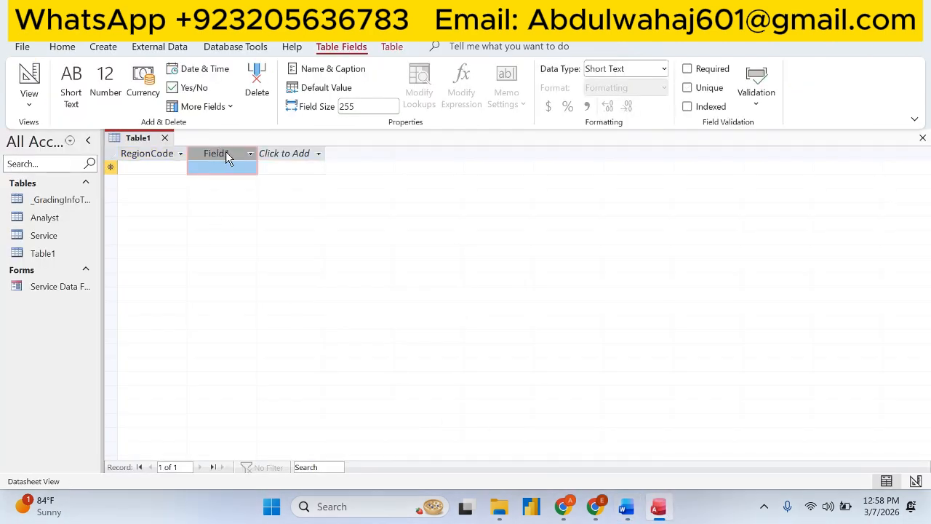
double_click(227, 153)
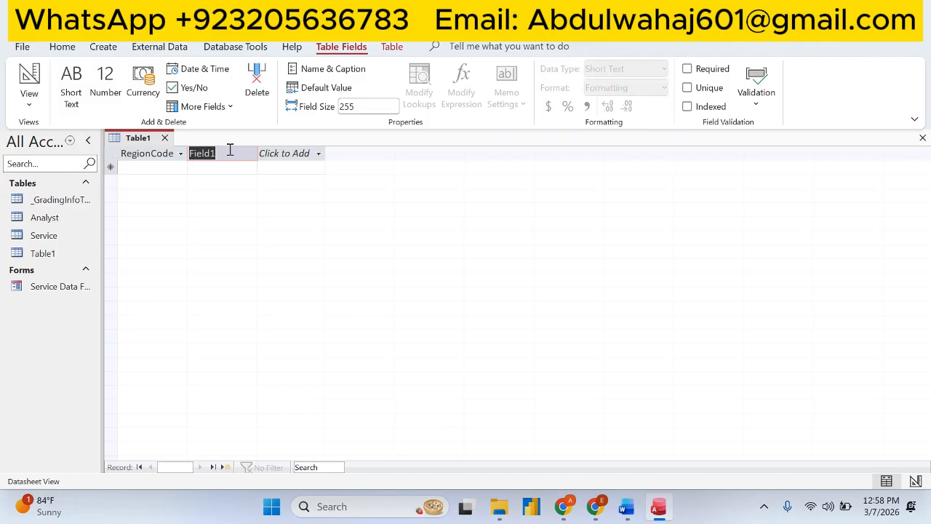
text(RegionName)
click(172, 154)
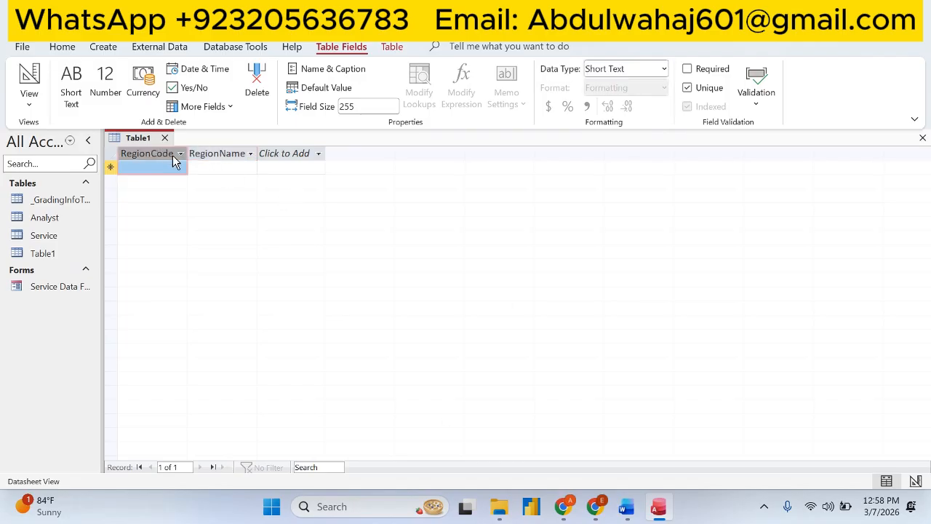
click(220, 154)
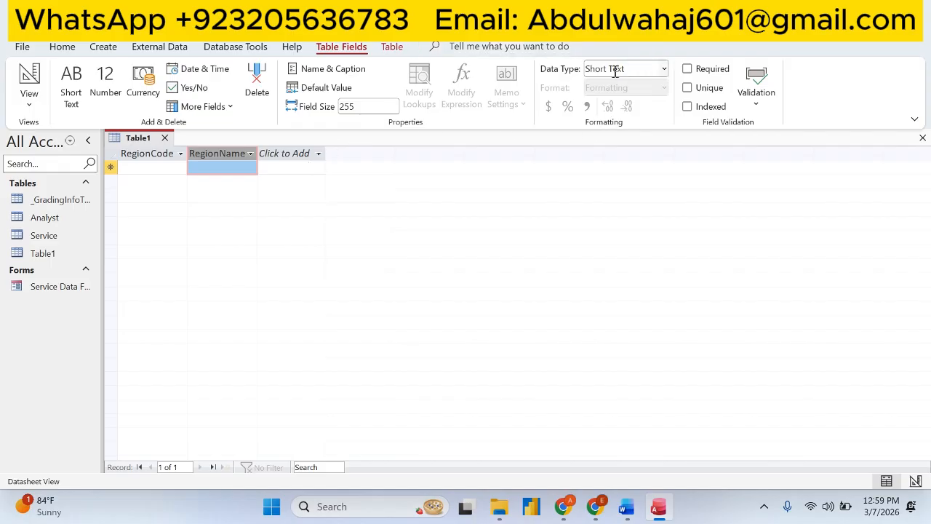
- Switch to the Word instructions and highlight the name RegionName in item c in green
click(625, 507)
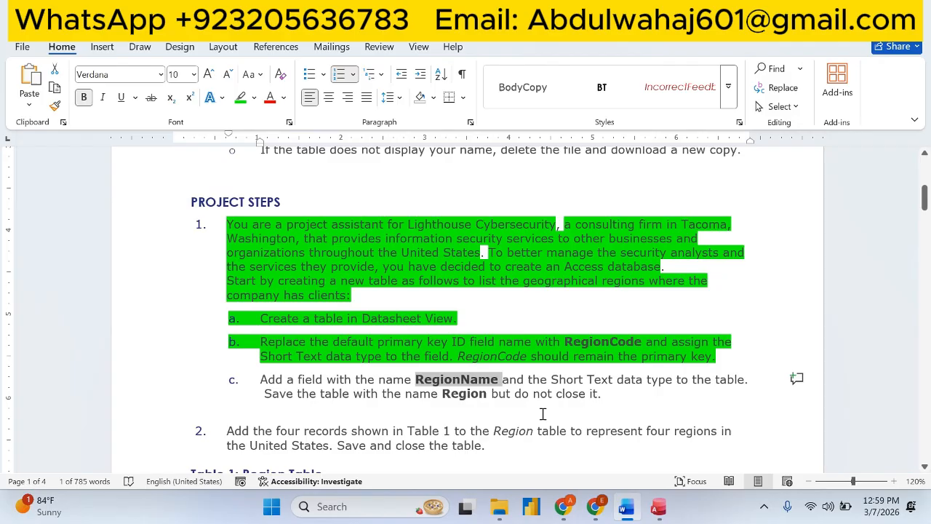
click(240, 97)
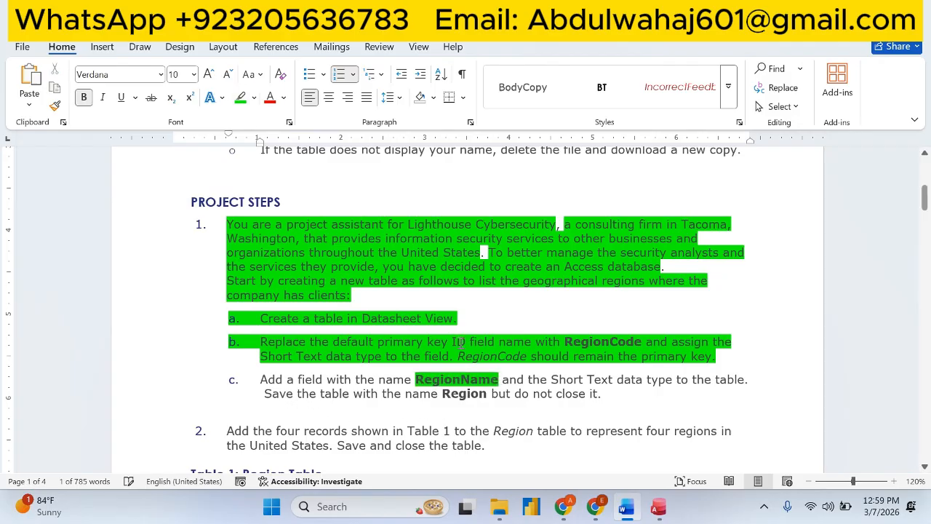
click(277, 385)
- Copy the name Region from instruction c in Word and save the new Access table as Region, keeping it open
drag(264, 398, 596, 394)
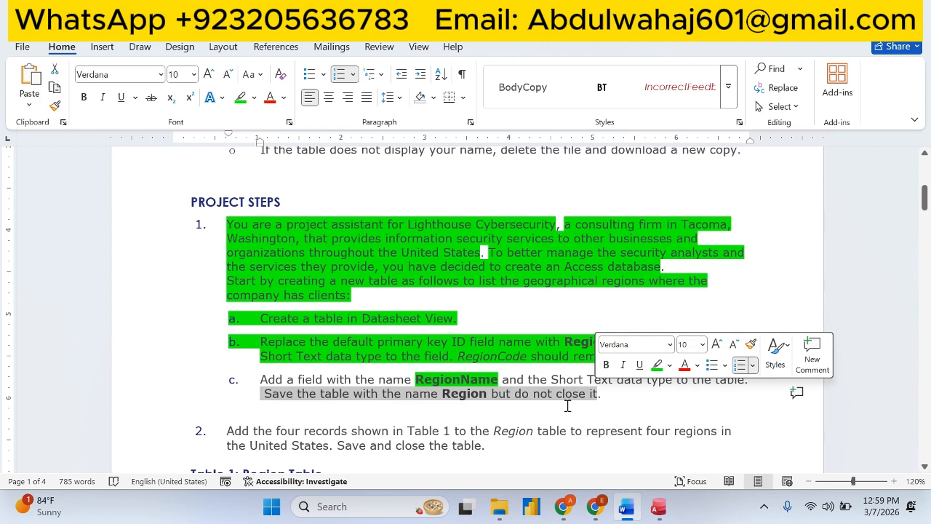
double_click(464, 393)
right_click(466, 395)
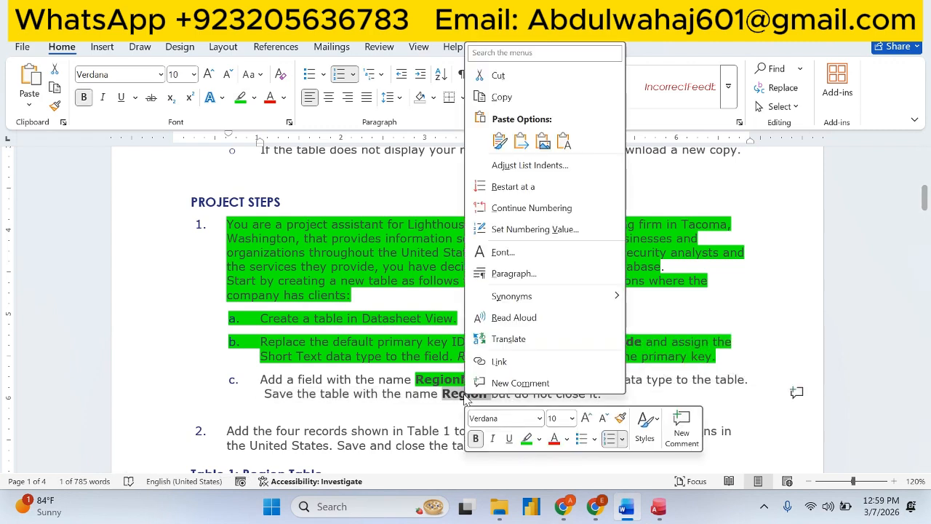
click(495, 97)
click(659, 506)
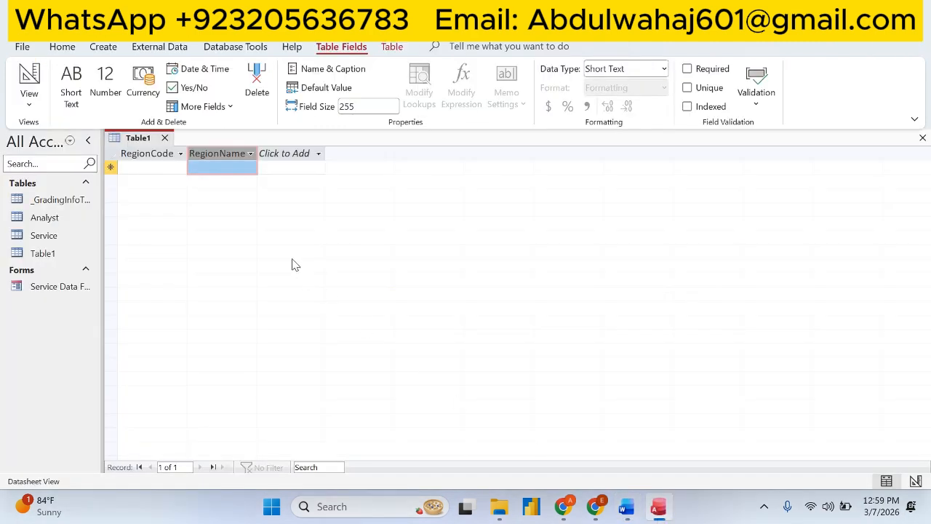
right_click(136, 142)
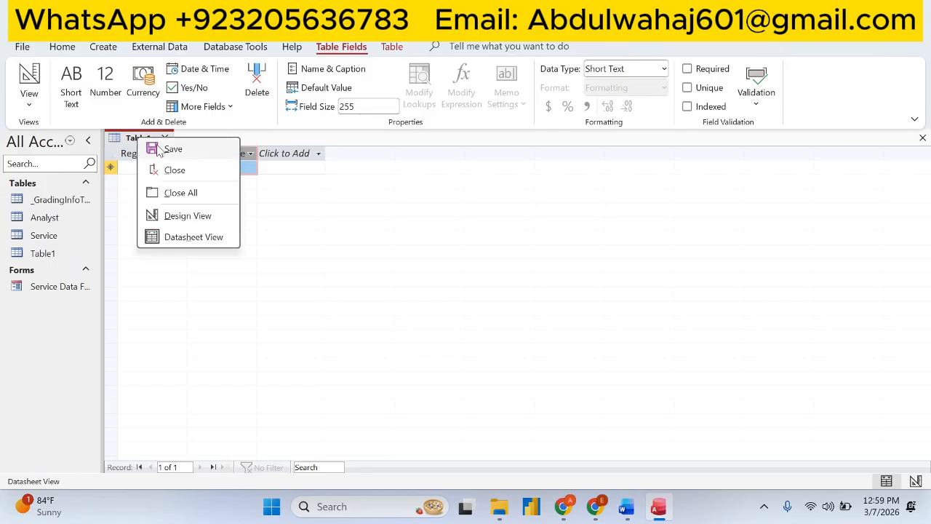
click(171, 149)
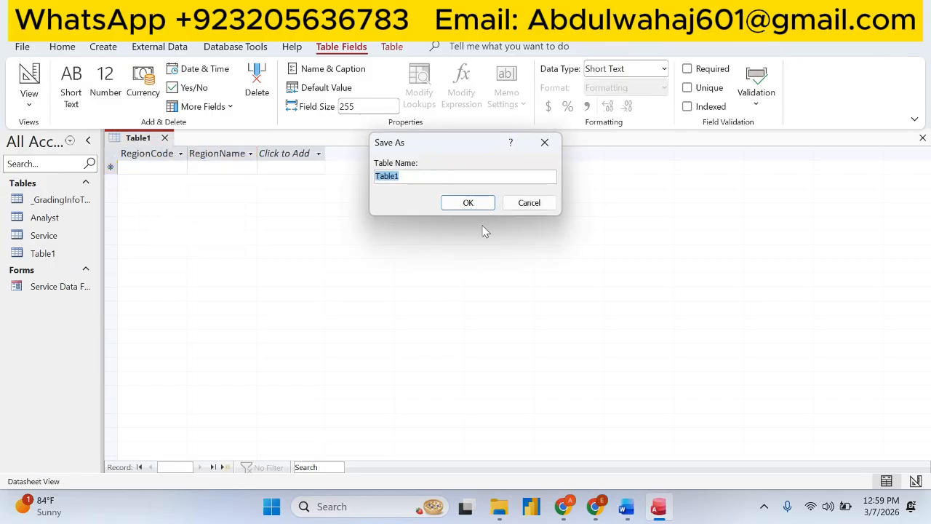
text(Region)
click(474, 203)
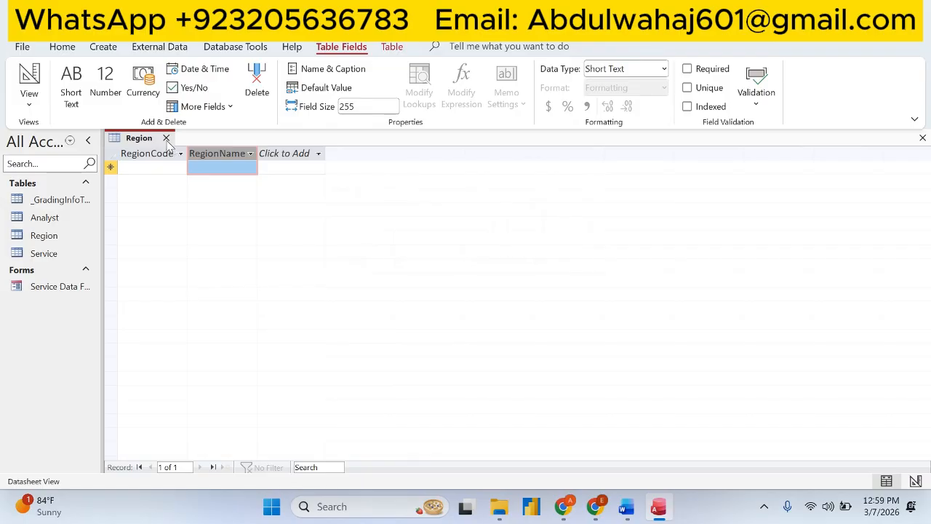
- Switch to the Word instructions and highlight all of item c in green
click(626, 508)
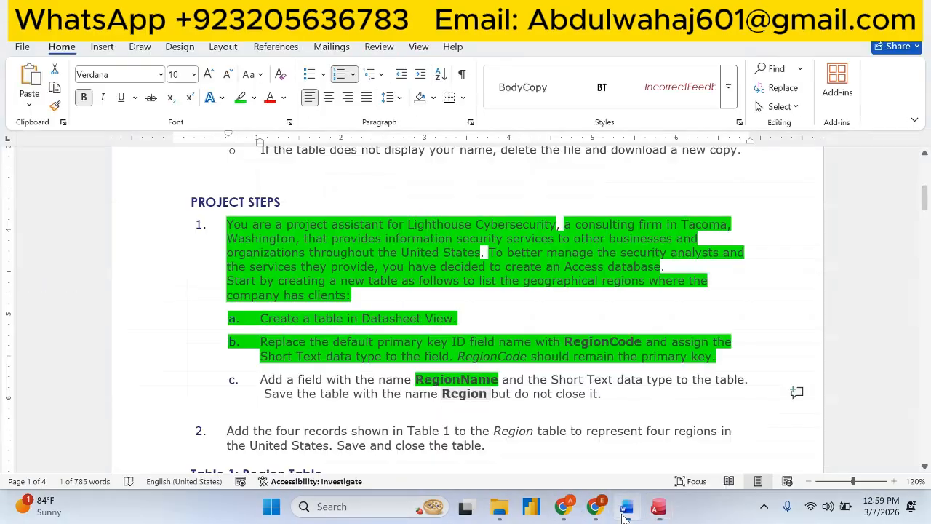
drag(611, 388, 249, 379)
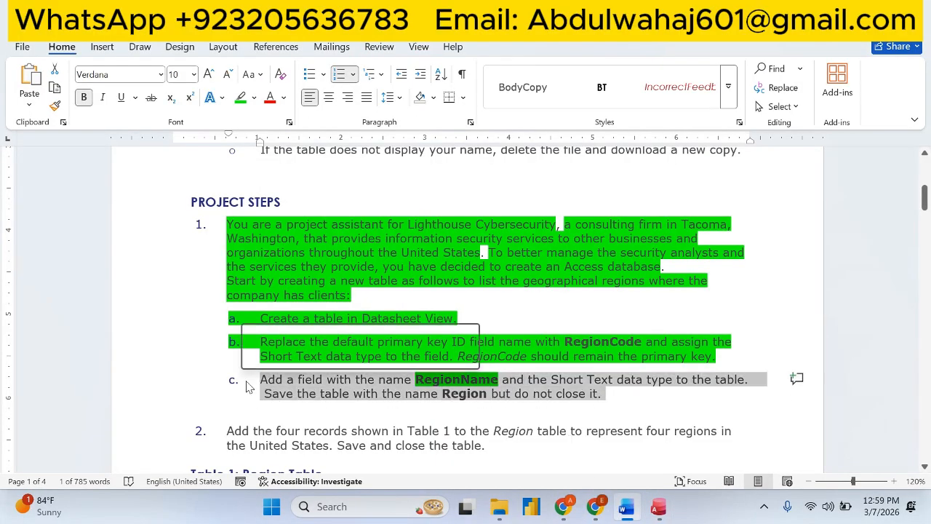
click(304, 356)
- Read instruction 2 and Table 1 in Word, and place the cursor in the Access Region table's first RegionCode cell
scroll(446, 307, down, 6)
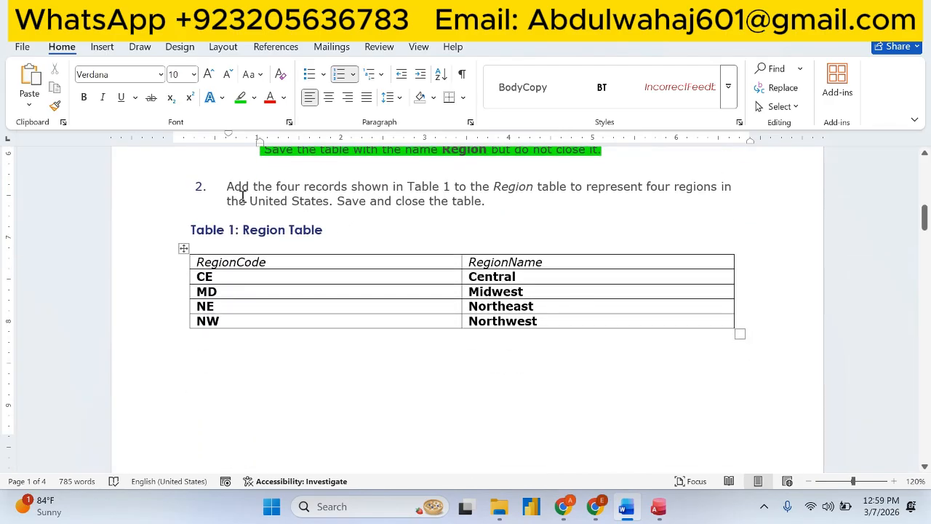
drag(226, 186, 718, 199)
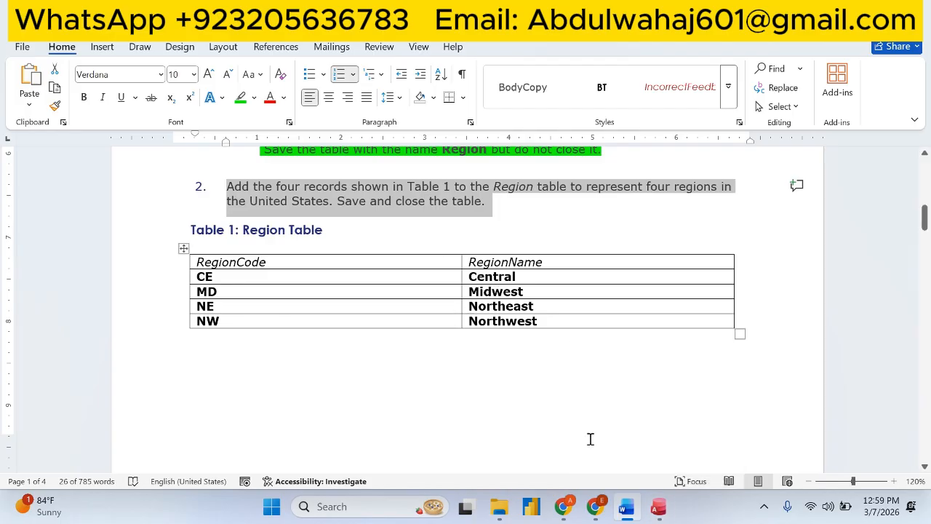
click(659, 507)
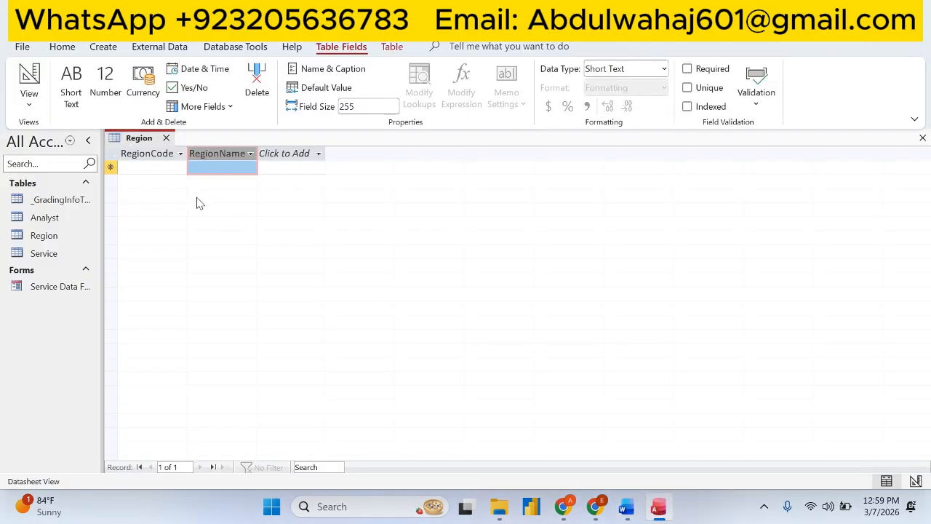
click(160, 167)
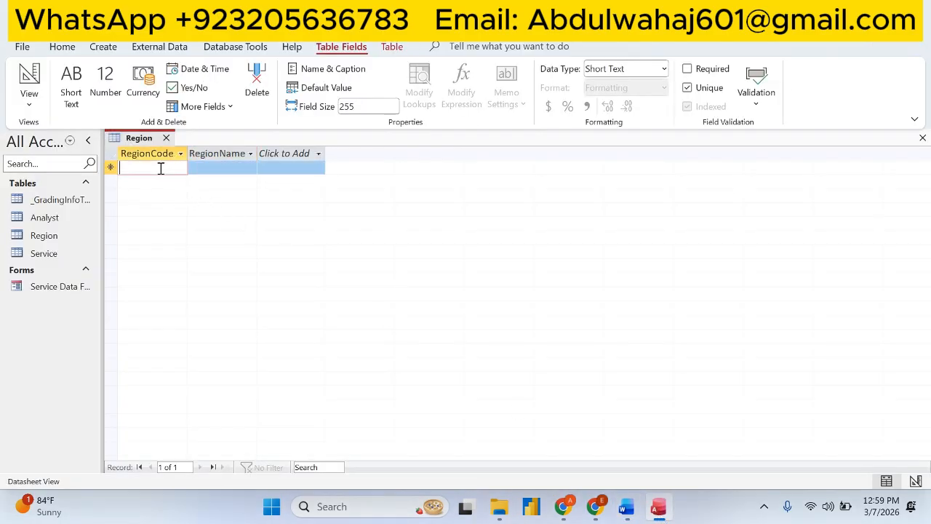
- Switch back to Word and check the first record of Table 1, selecting its region name
click(626, 510)
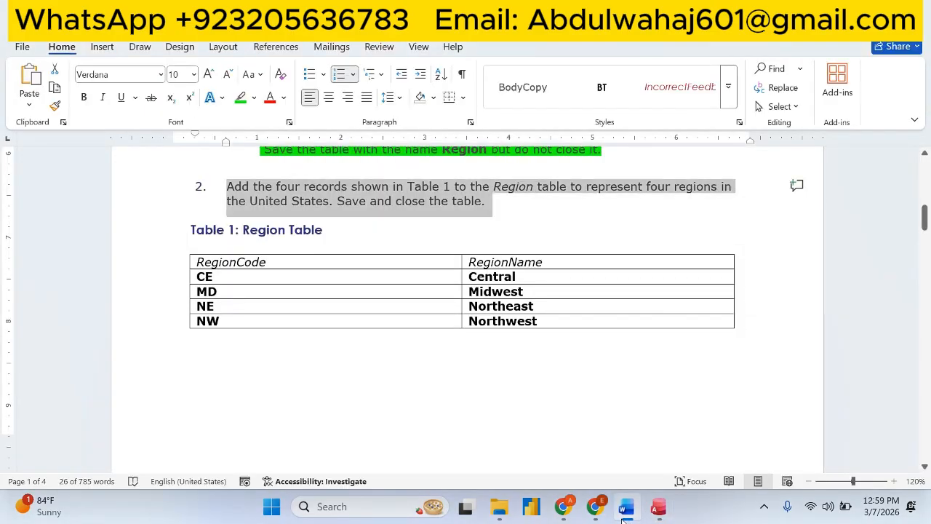
click(624, 513)
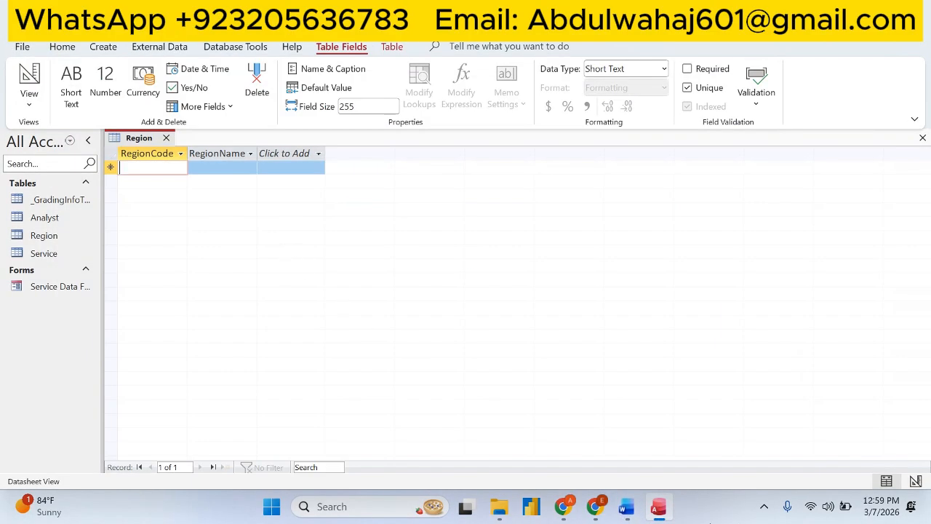
click(655, 508)
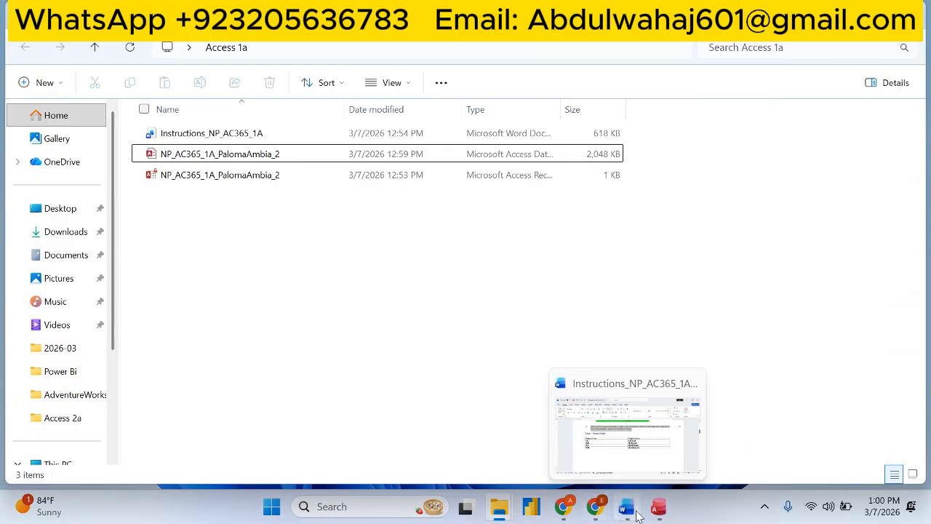
click(625, 507)
double_click(487, 278)
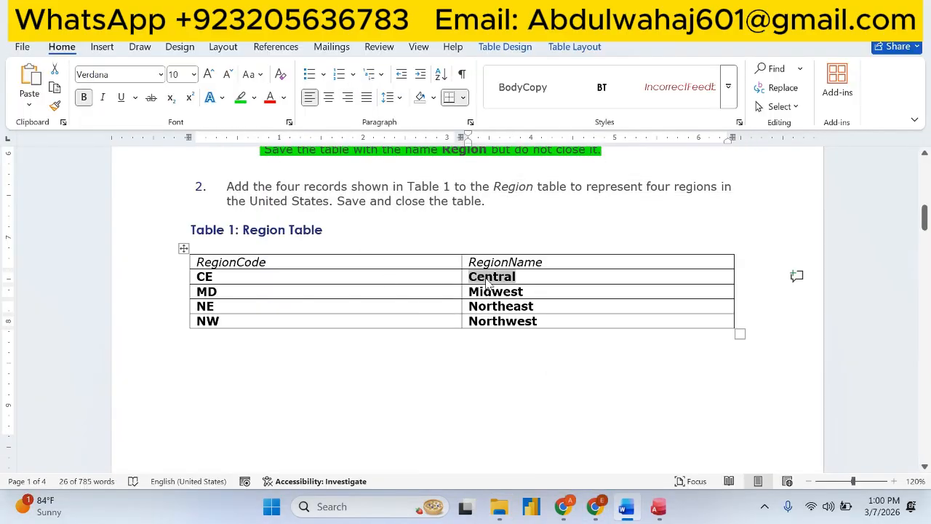
key(alt+Tab)
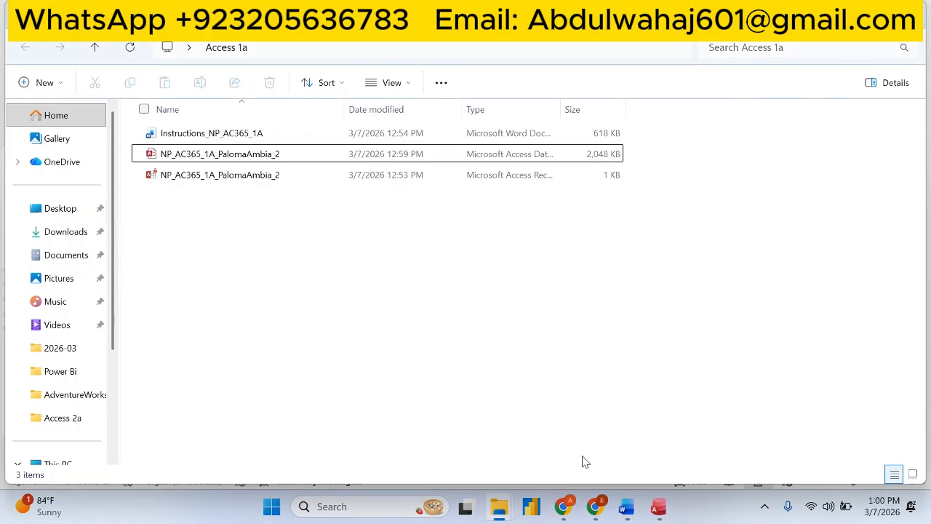
click(627, 507)
- Switch to Access and enter the Region table's first record with RegionCode CE and RegionName Central
click(657, 508)
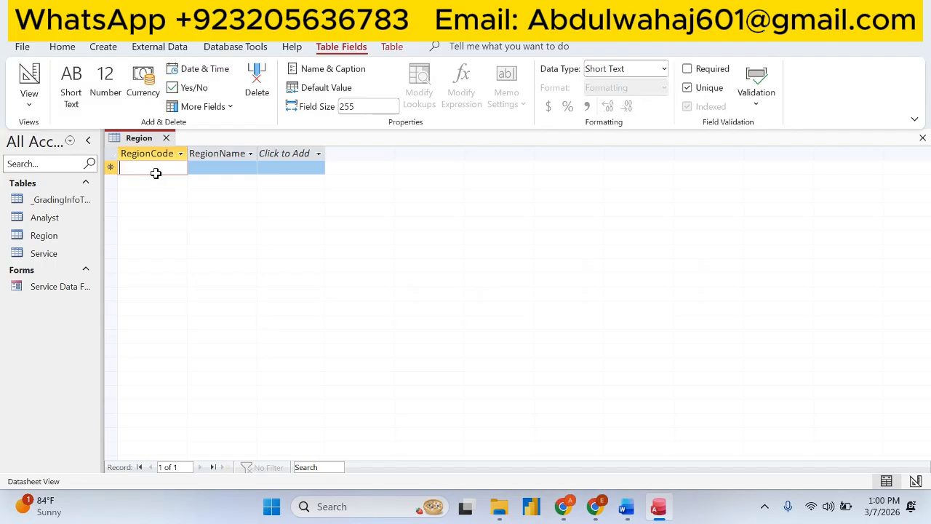
key(Caps_Lock)
text(CE)
click(192, 175)
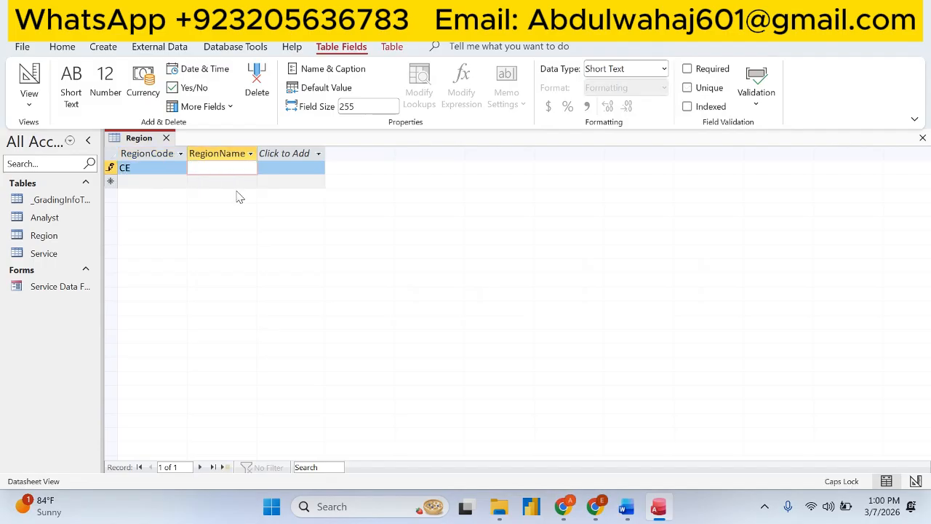
text(Central)
key(Tab)
- Check Table 1's second record in Word and add it to the Access Region table as MD, Midwest
key(alt+Tab)
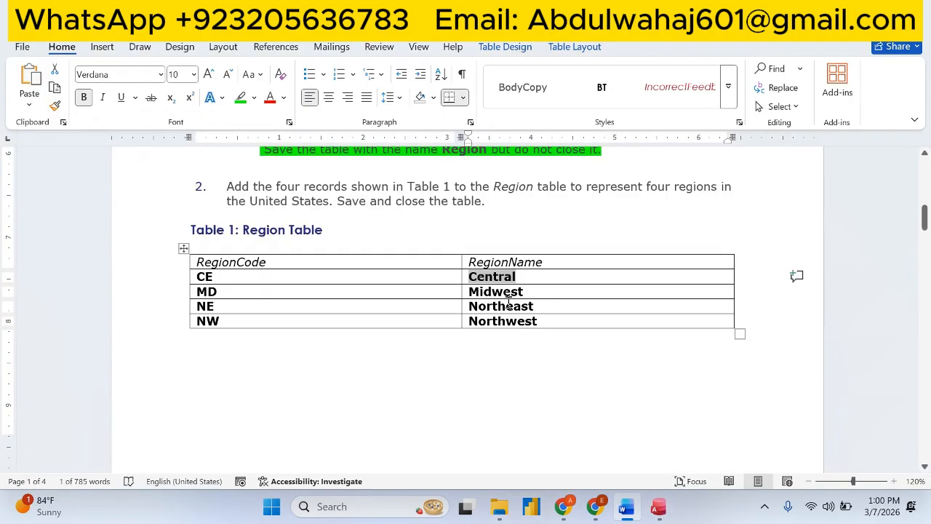
double_click(504, 291)
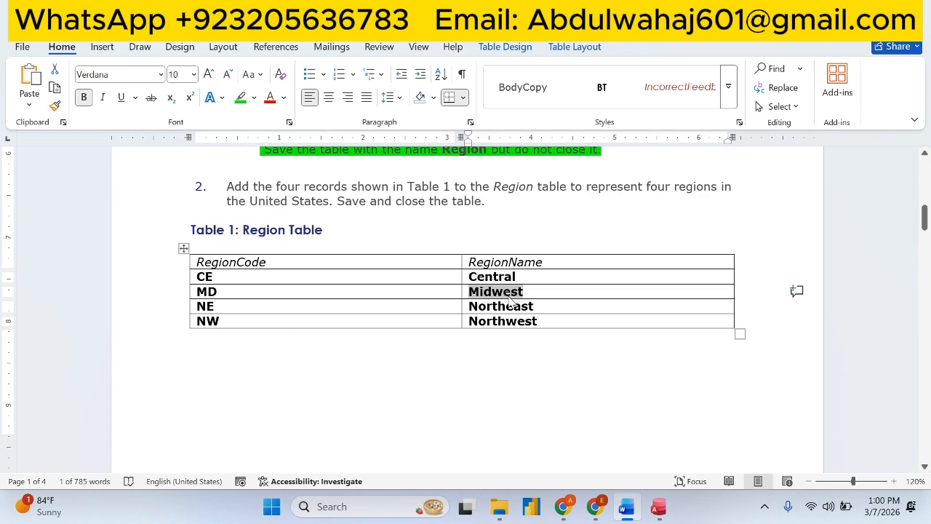
key(alt+Tab)
text(M)
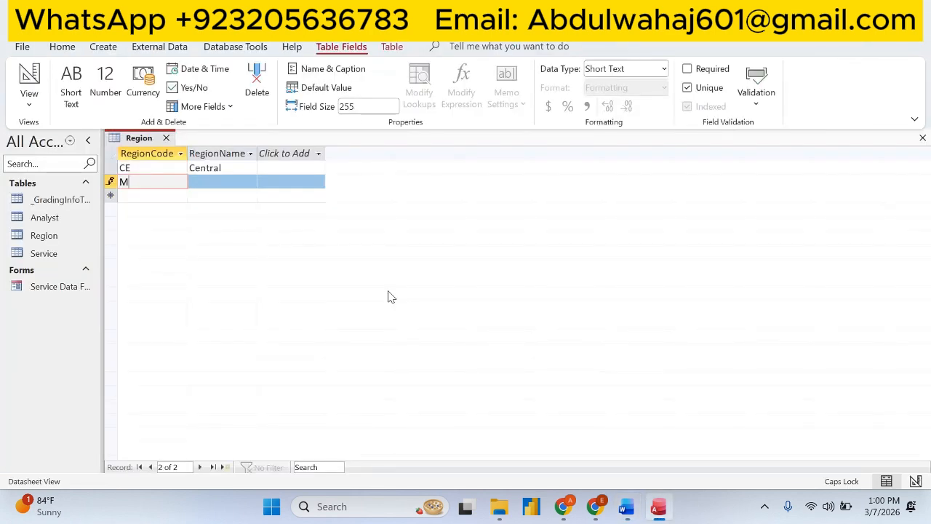
key(Tab)
text(Midwest)
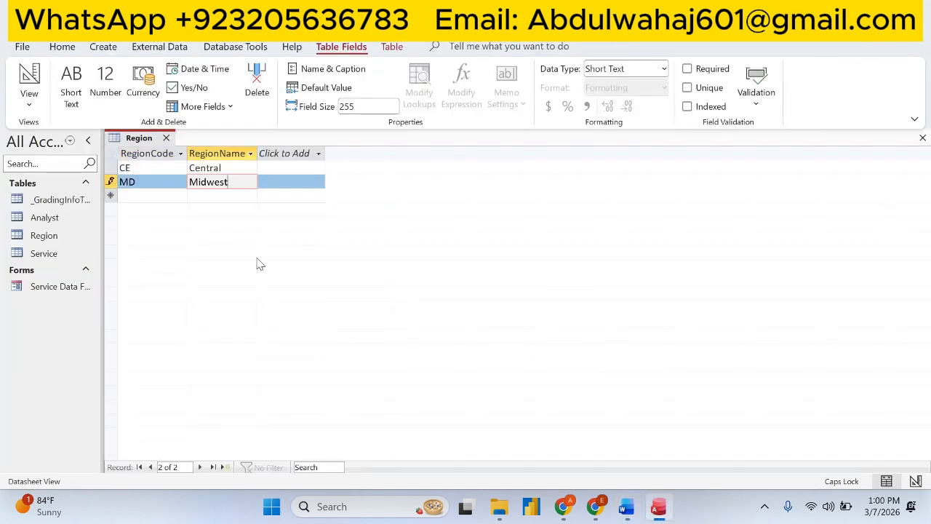
click(134, 193)
- Copy Northeast from Table 1 in Word and add the third Region record in Access as NE, Northeast
key(alt+Tab)
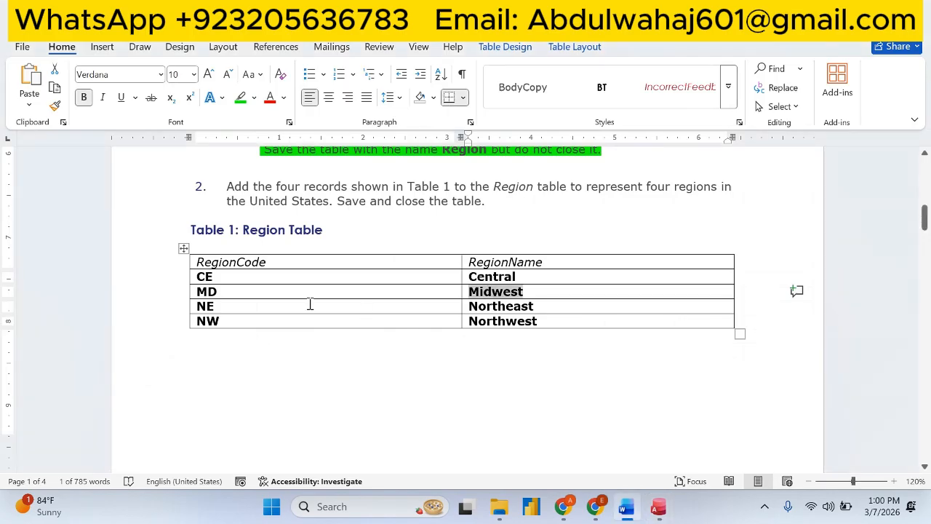
double_click(509, 309)
key(ctrl+c)
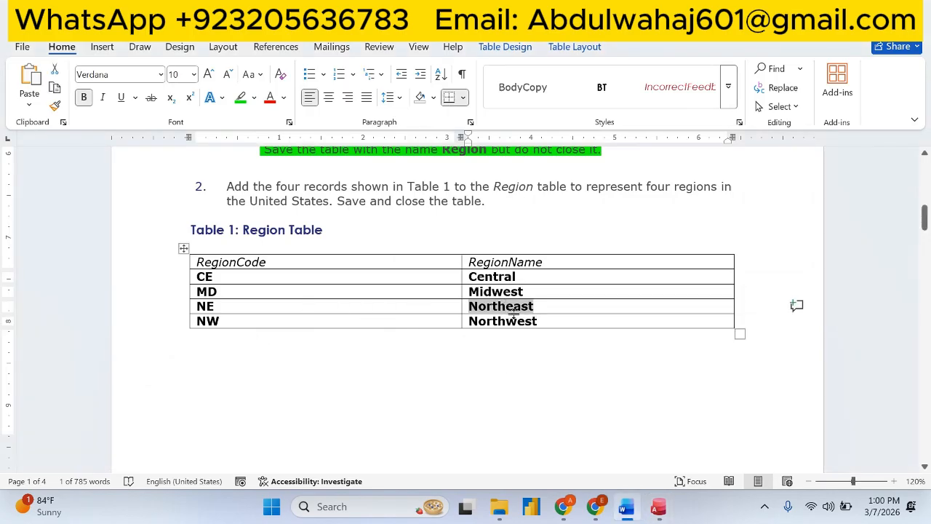
key(alt+Tab)
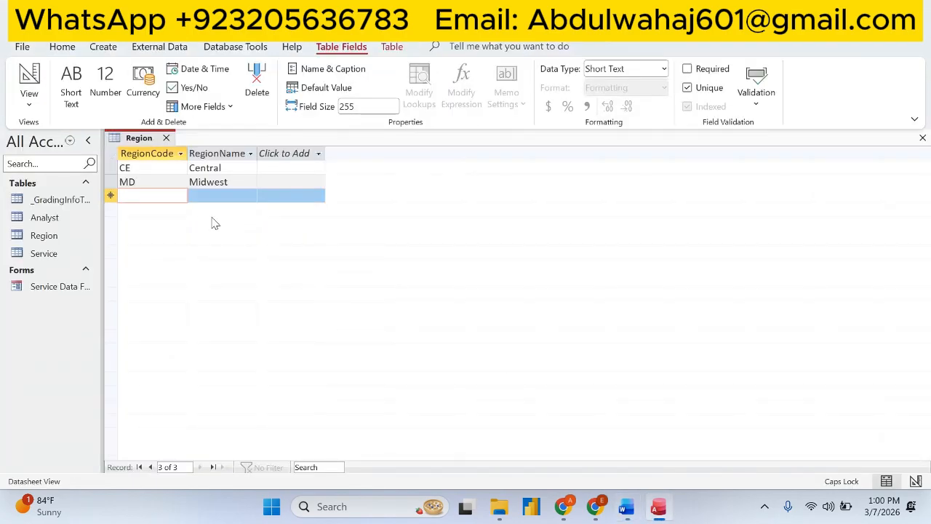
text(NE)
key(Tab)
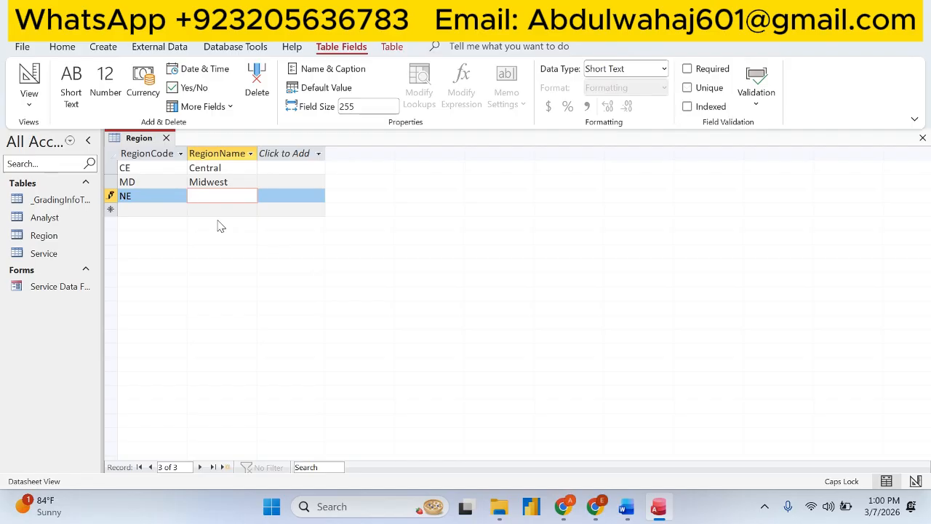
key(ctrl+v)
click(165, 214)
- Copy Northwest from Table 1 in Word and add the fourth Region record in Access as NW, Northwest
key(alt+Tab)
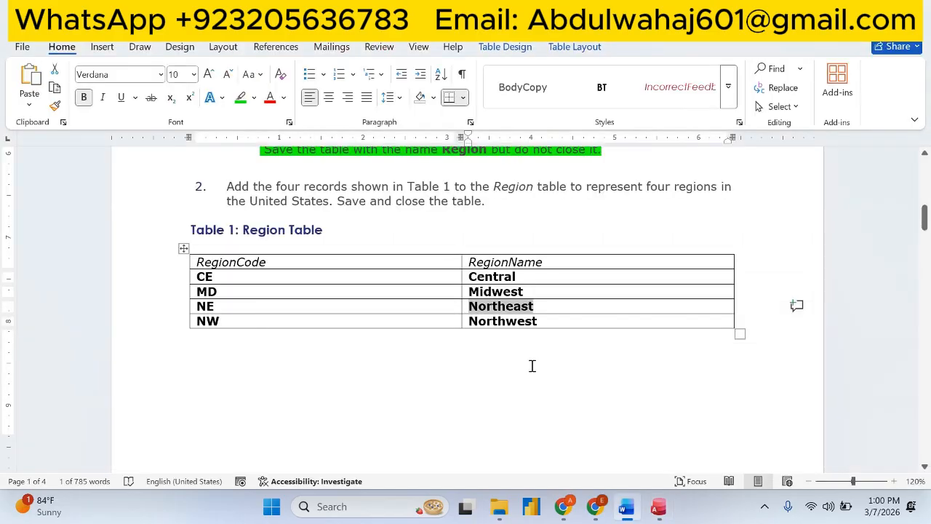
double_click(515, 325)
key(ctrl+c)
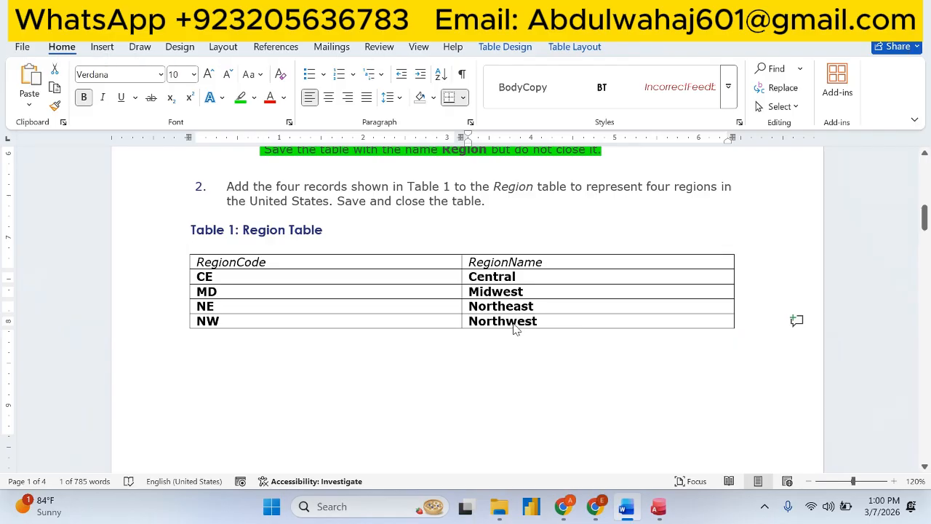
key(alt+Tab)
text(N)
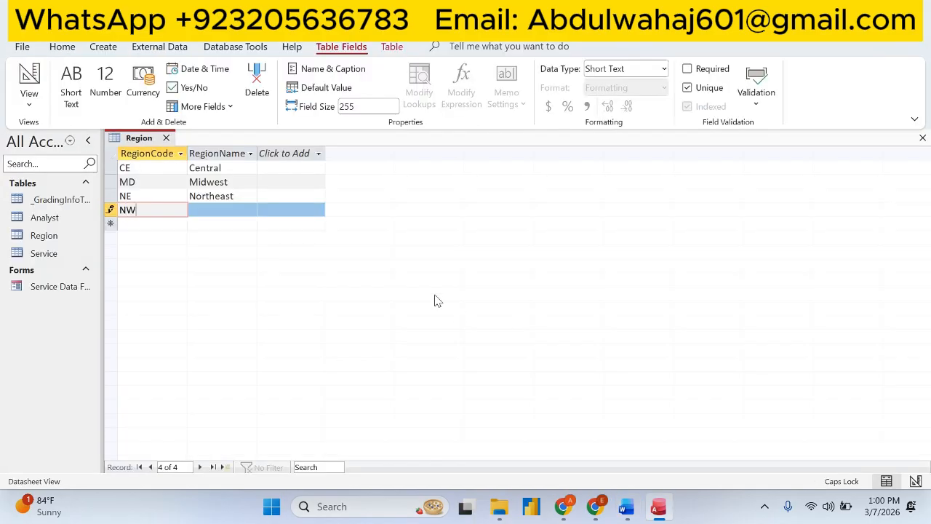
key(Tab)
key(ctrl+v)
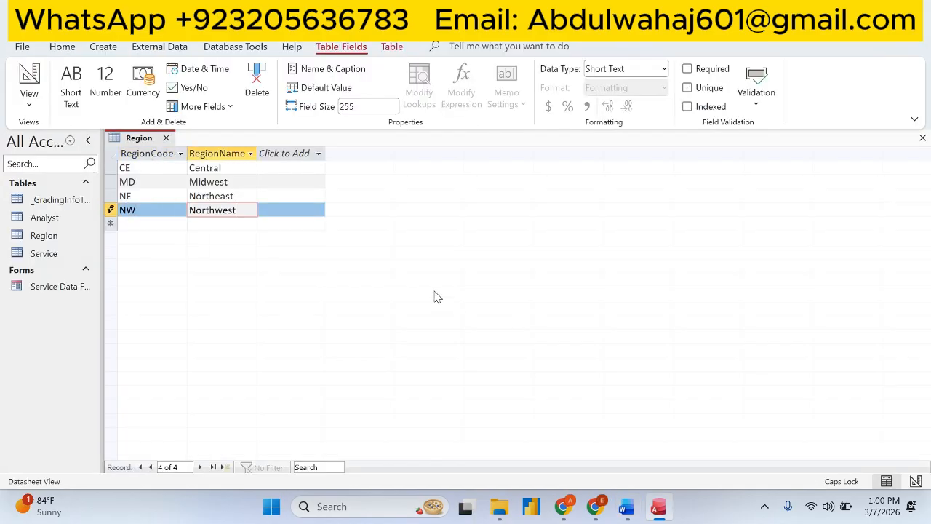
click(236, 185)
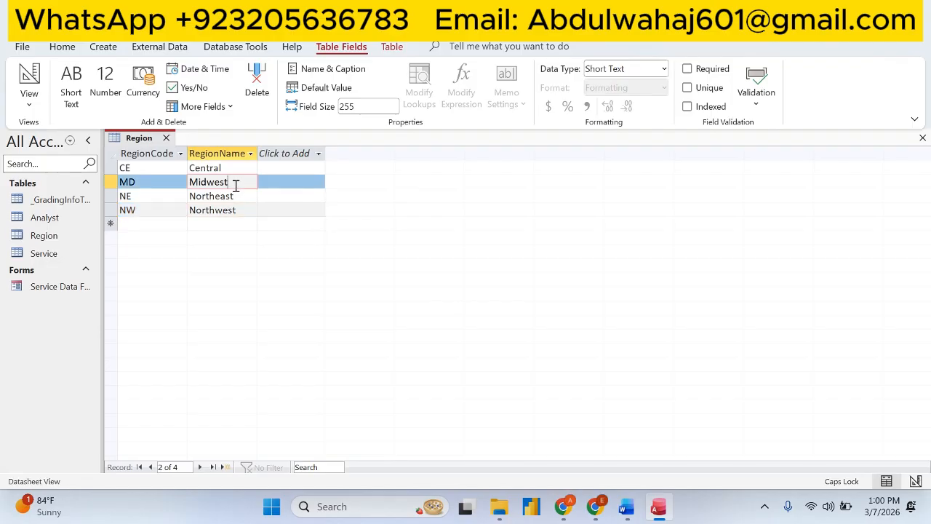
- Compare the Region records with Table 1 in Word, then save and close the Region table in Access
click(627, 509)
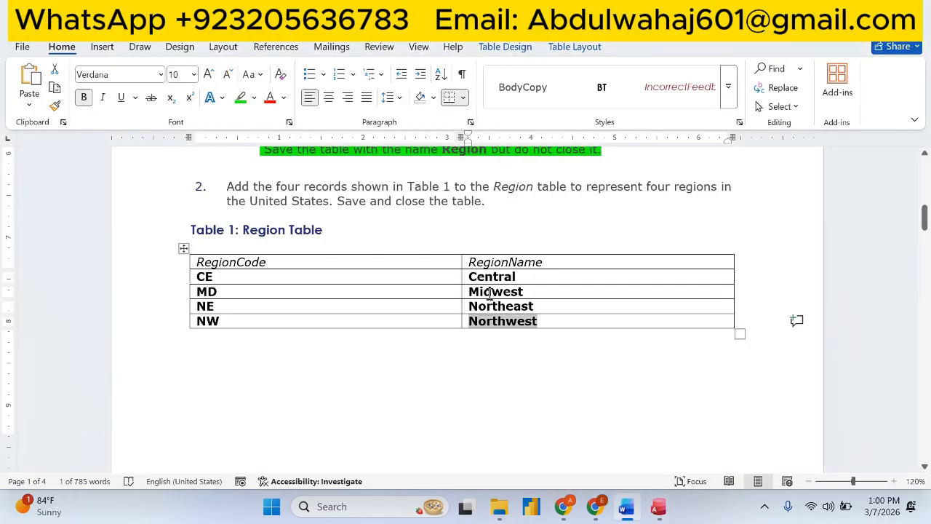
click(659, 507)
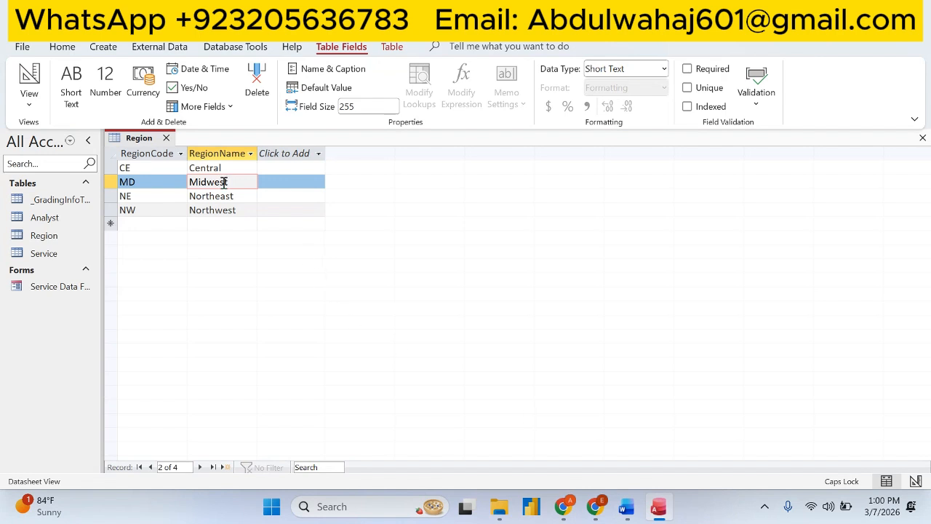
right_click(141, 144)
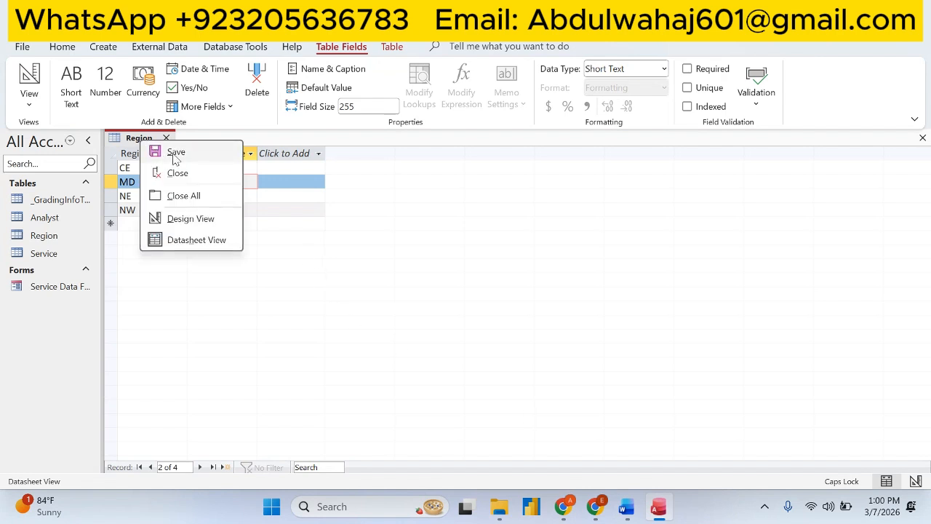
click(171, 153)
click(166, 139)
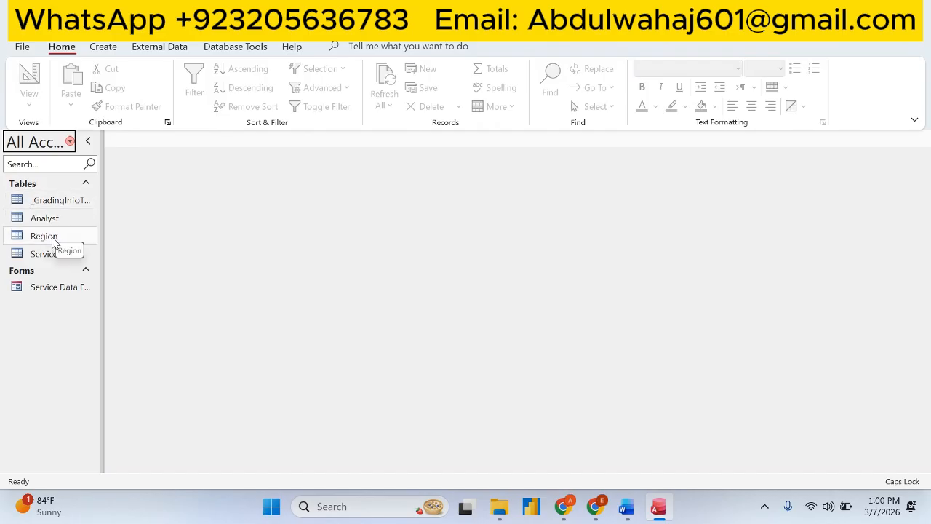
- Switch to Word and highlight the introductory sentence of instruction 3 about the new clients table in green
click(627, 506)
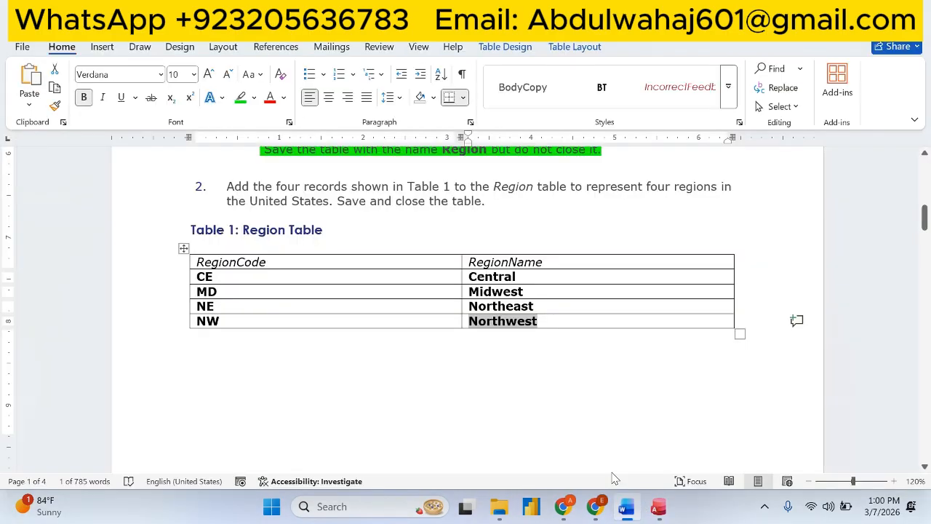
scroll(399, 306, down, 10)
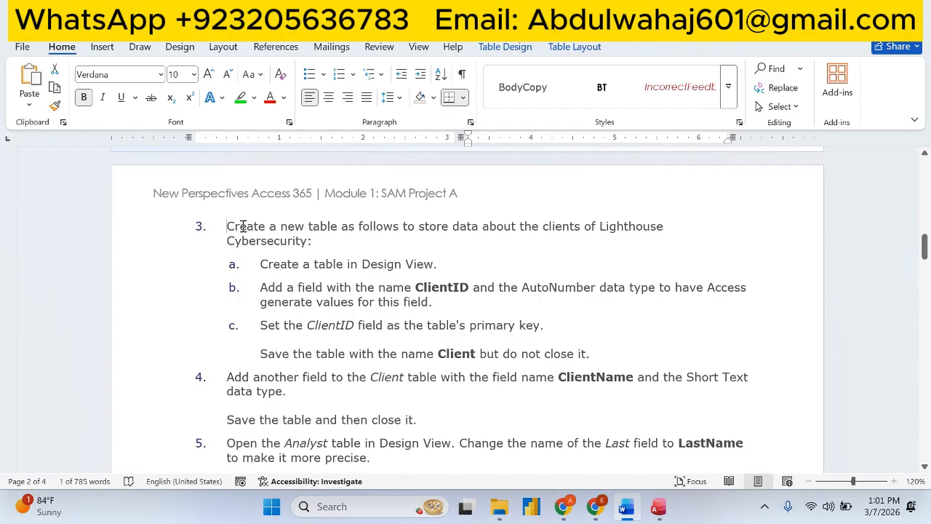
drag(243, 227, 535, 232)
drag(602, 231, 634, 236)
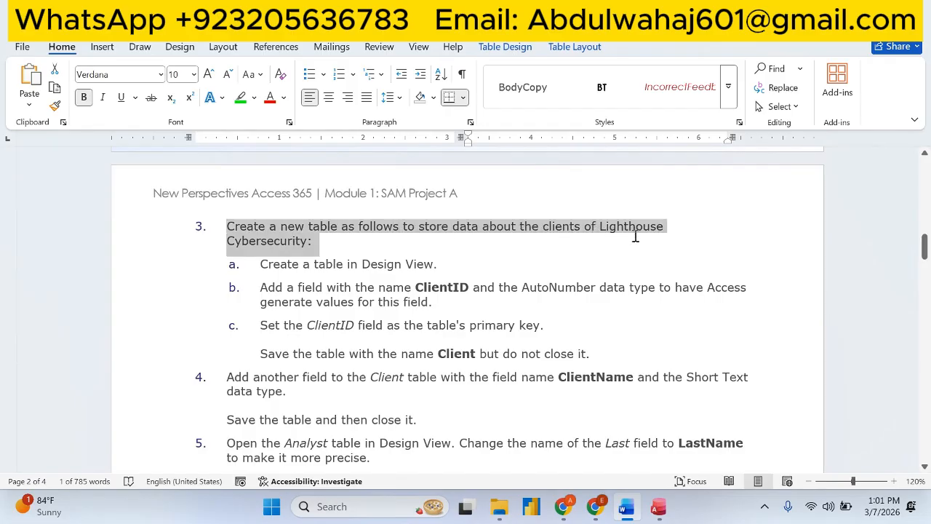
click(242, 97)
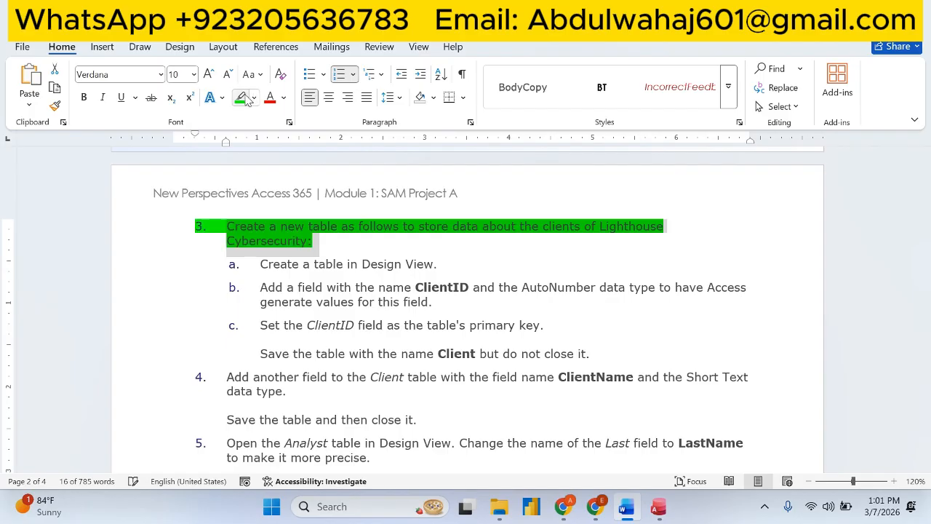
- Select the text of instruction 3a in Word, then switch to Access and create a new table in Design View
click(459, 339)
drag(260, 264, 435, 267)
click(650, 511)
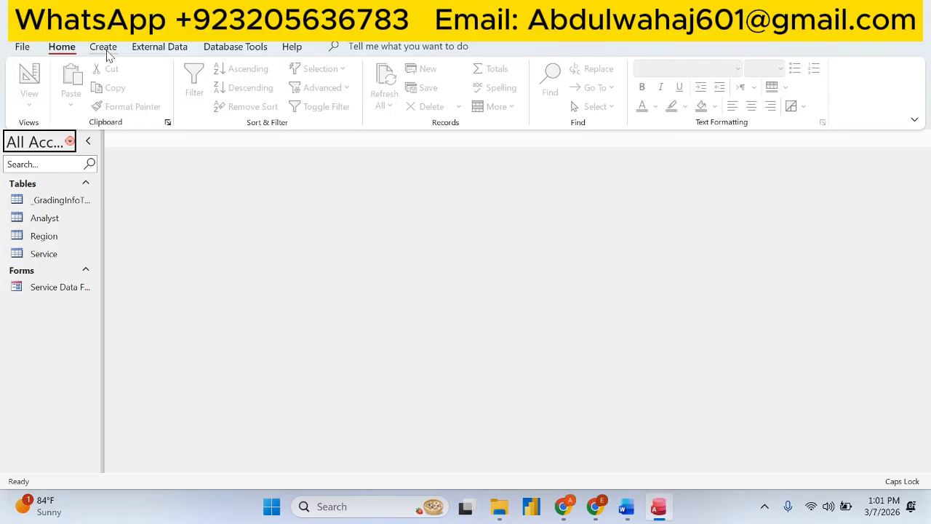
click(106, 49)
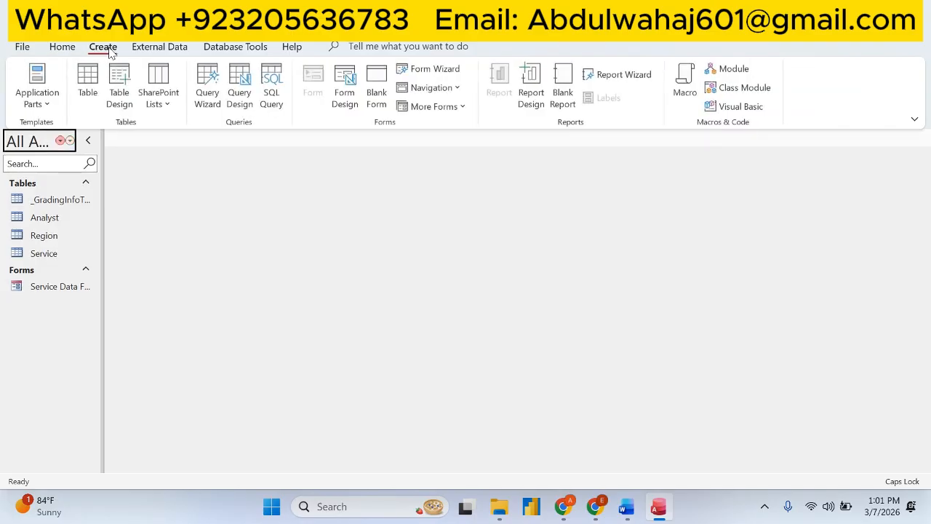
click(122, 84)
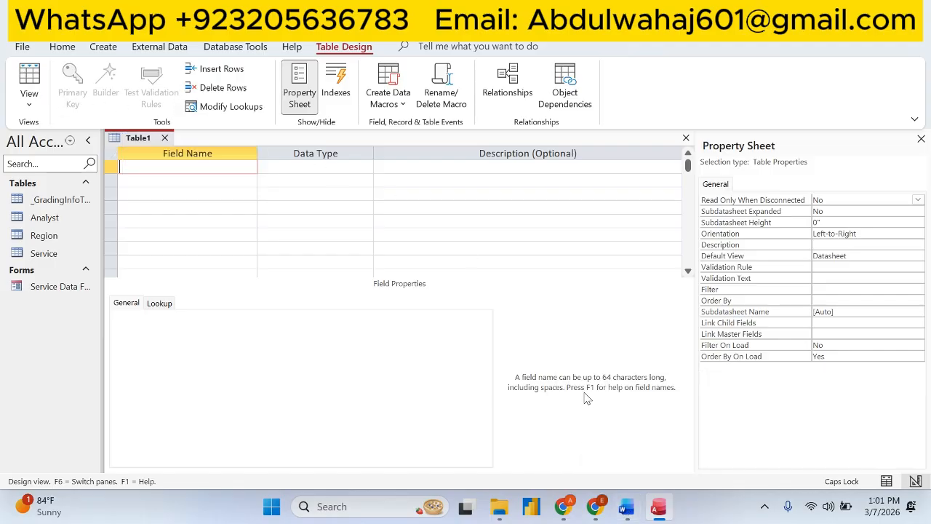
- Switch to Word and highlight the text of instruction 3a in green
click(625, 509)
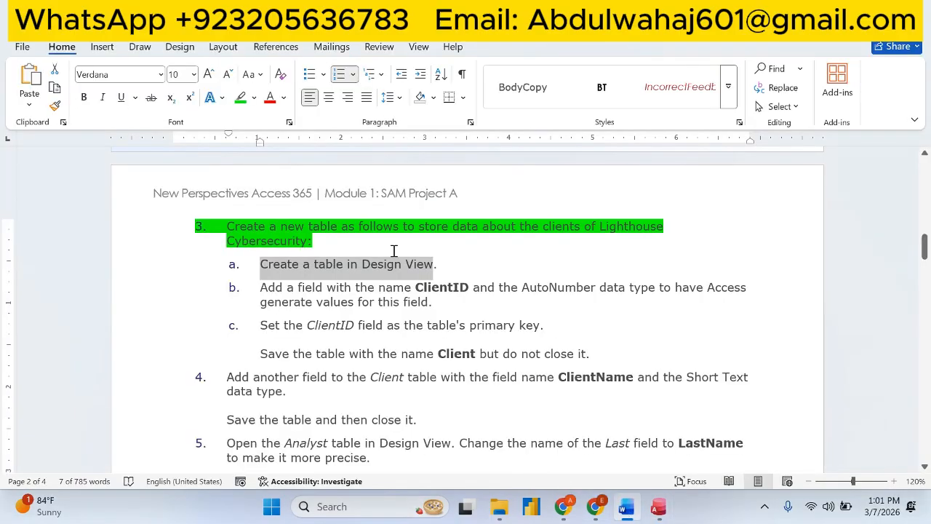
click(240, 97)
click(282, 268)
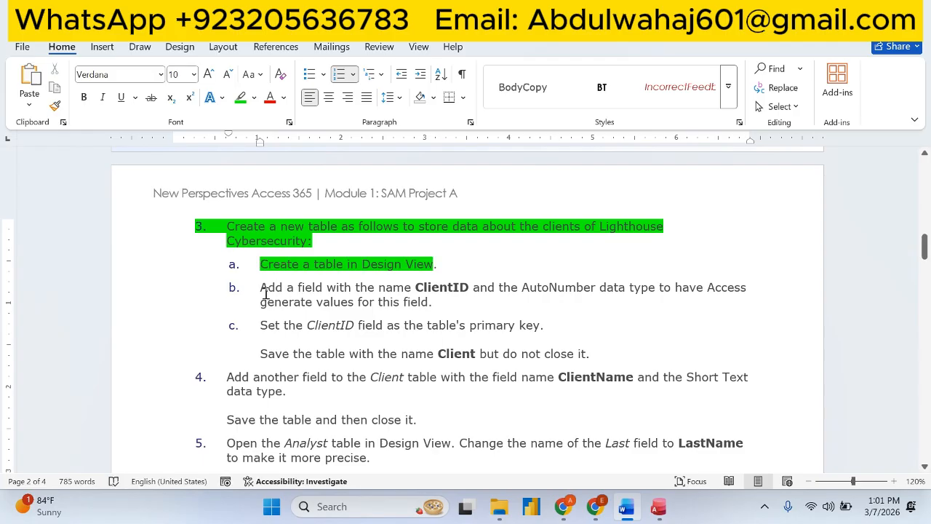
- Copy the name ClientID from instruction 3b in Word and enter it as the new Access table's first field name
drag(270, 288, 412, 288)
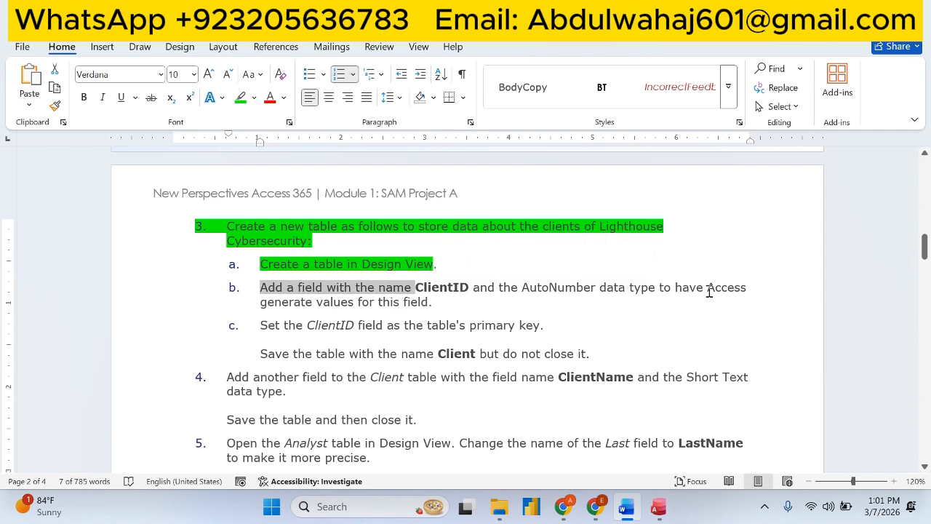
double_click(438, 289)
key(ctrl+c)
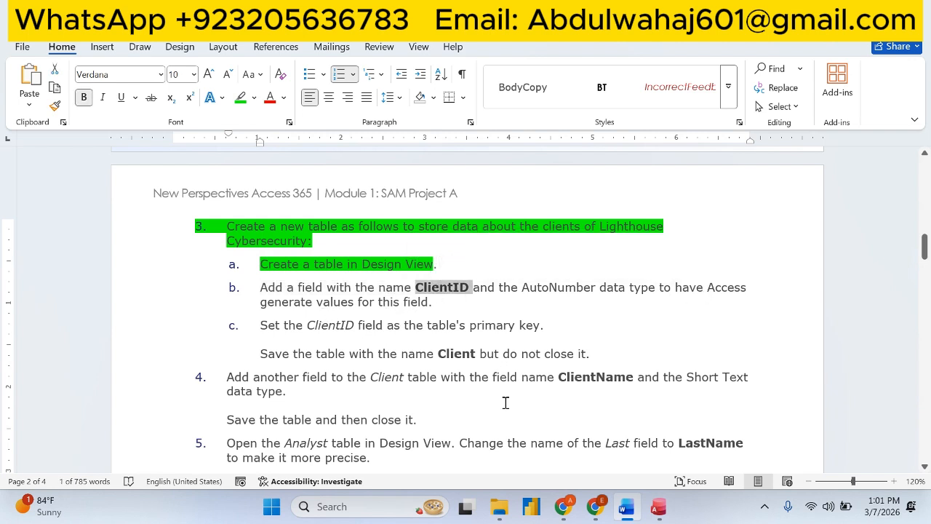
click(659, 507)
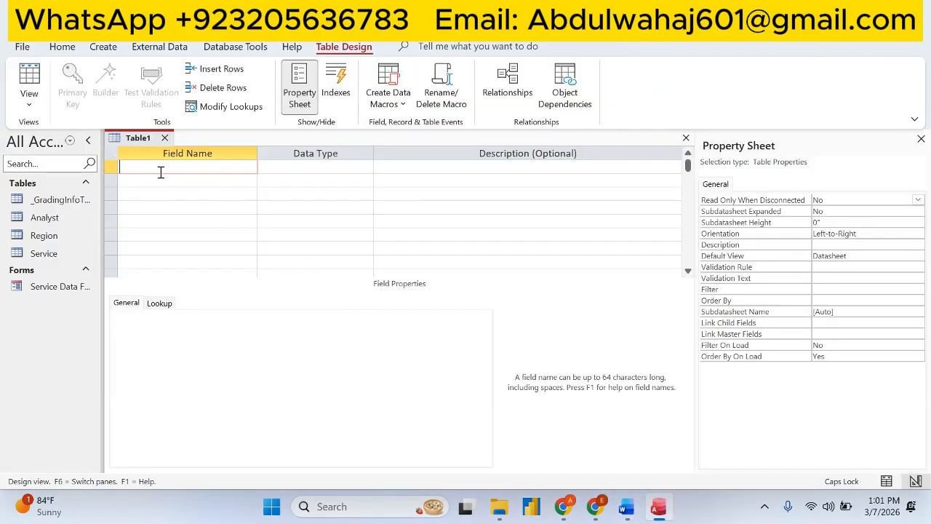
key(ctrl+v)
click(304, 167)
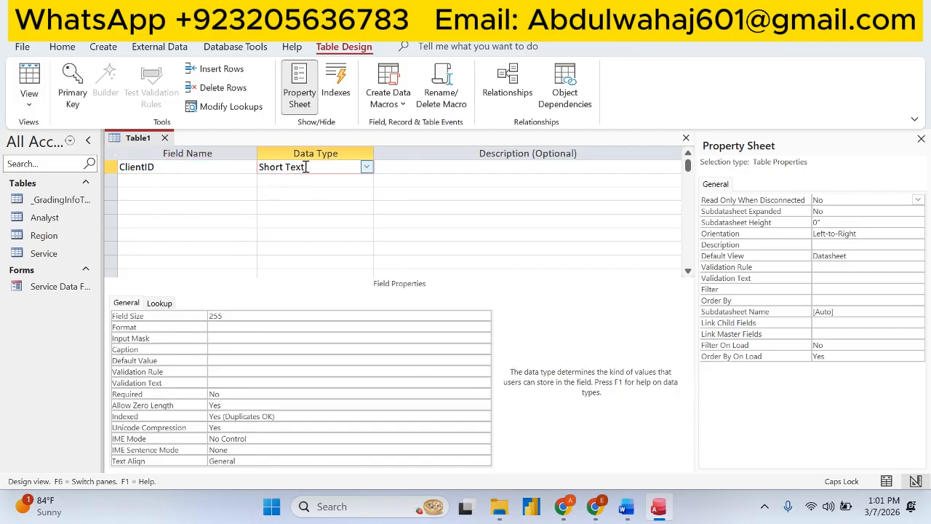
click(113, 168)
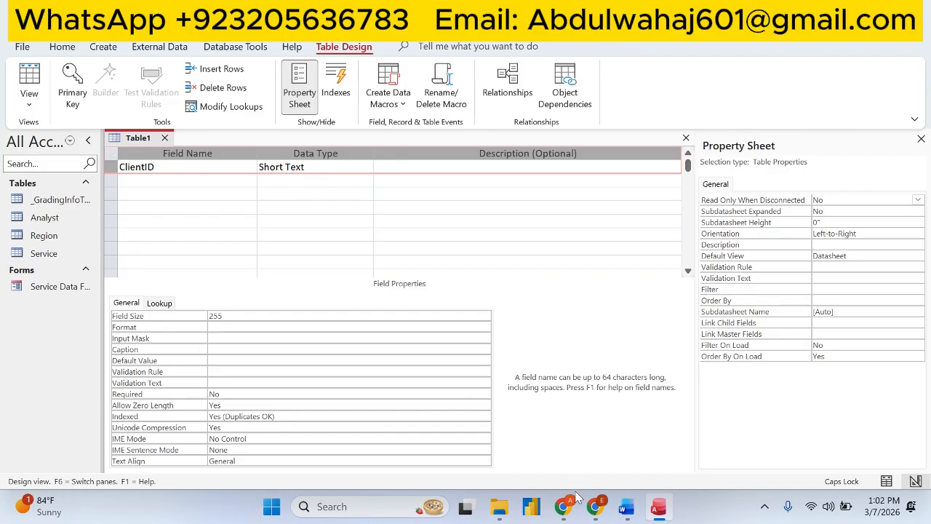
- Check instruction 3b in Word, then switch to Access and set the ClientID field's data type to AutoNumber
click(626, 507)
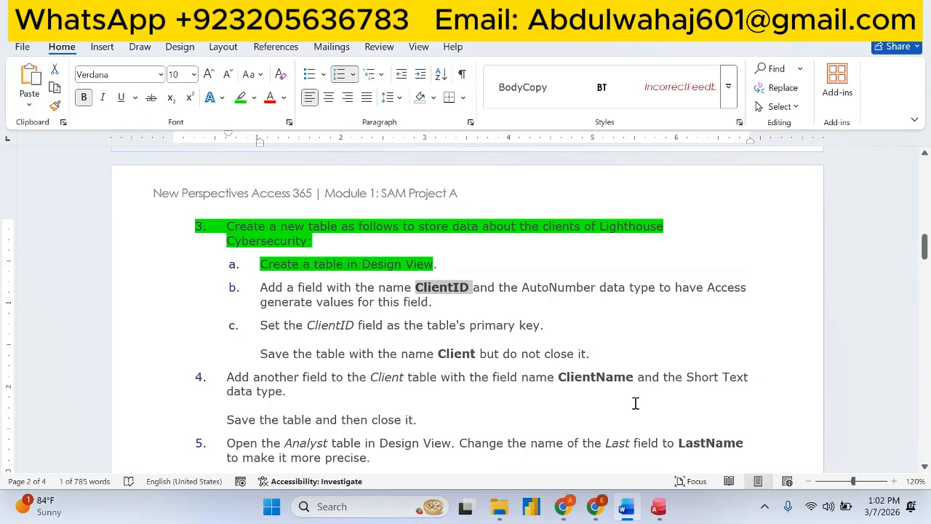
click(658, 507)
click(336, 167)
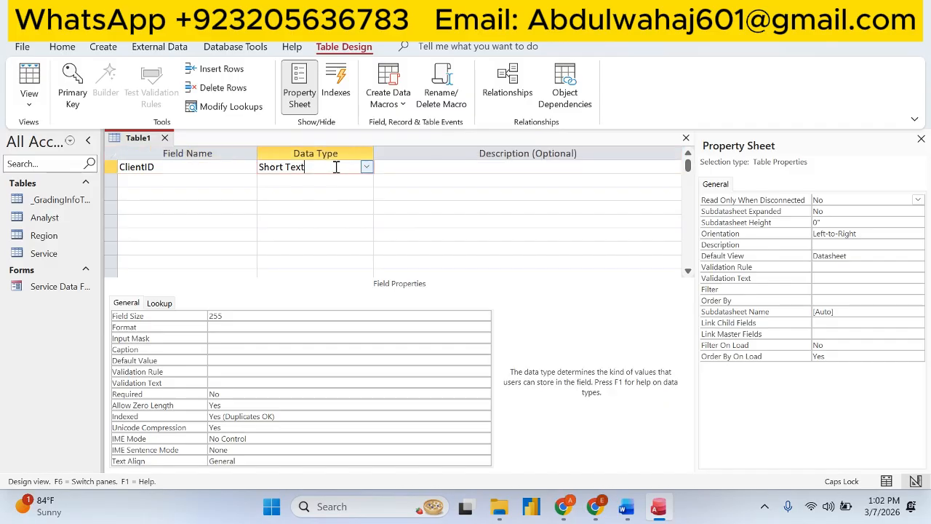
click(366, 169)
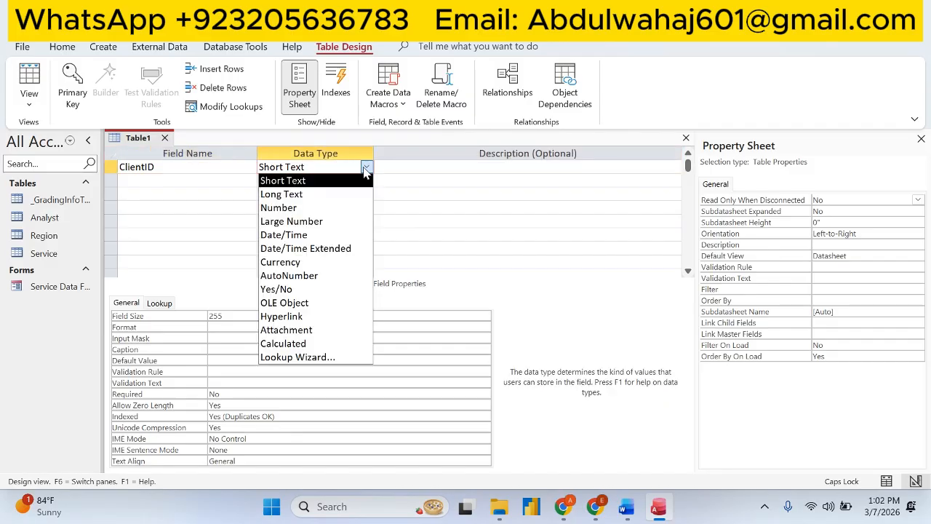
click(306, 276)
click(155, 180)
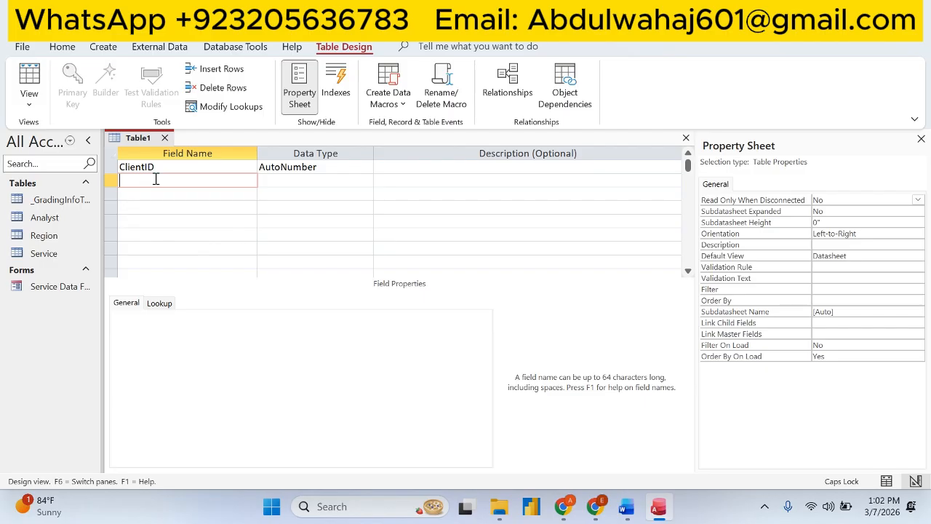
- Switch to Word, highlight the name ClientID in instruction 3b in green, and select the text of instruction 3c
click(625, 506)
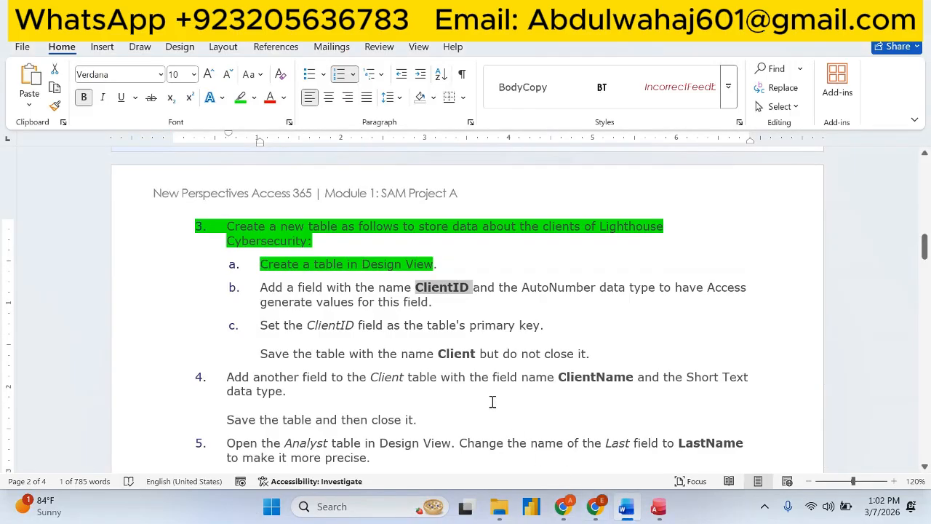
click(240, 97)
click(312, 344)
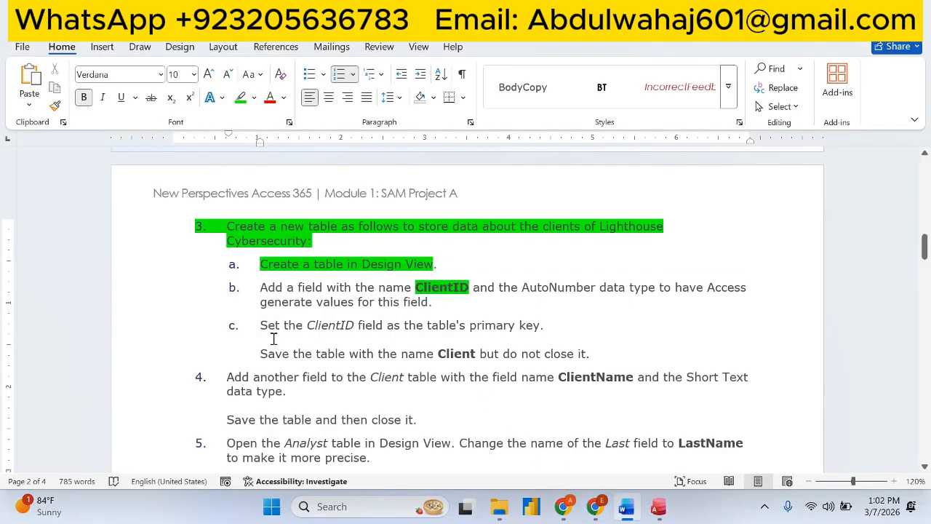
drag(260, 325, 549, 330)
- Switch to Access and set the ClientID field as the new table's primary key
click(661, 516)
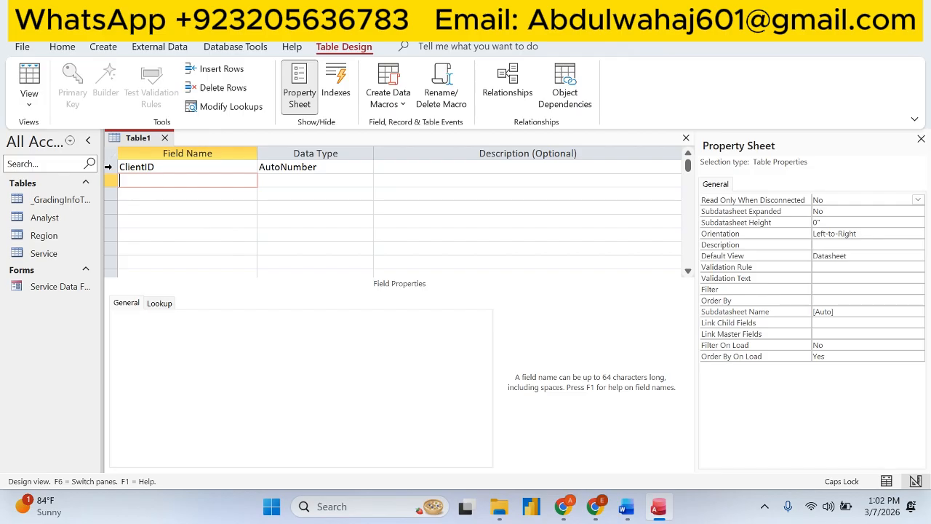
click(110, 167)
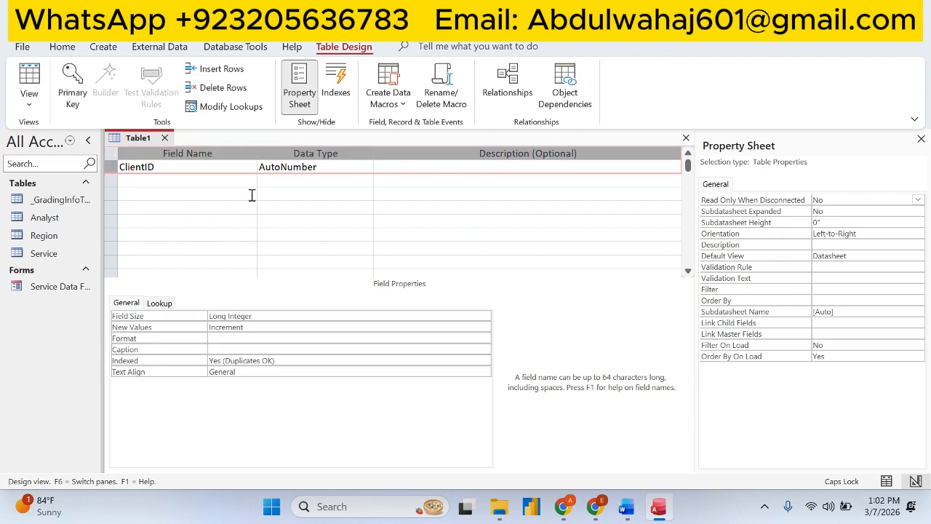
click(142, 167)
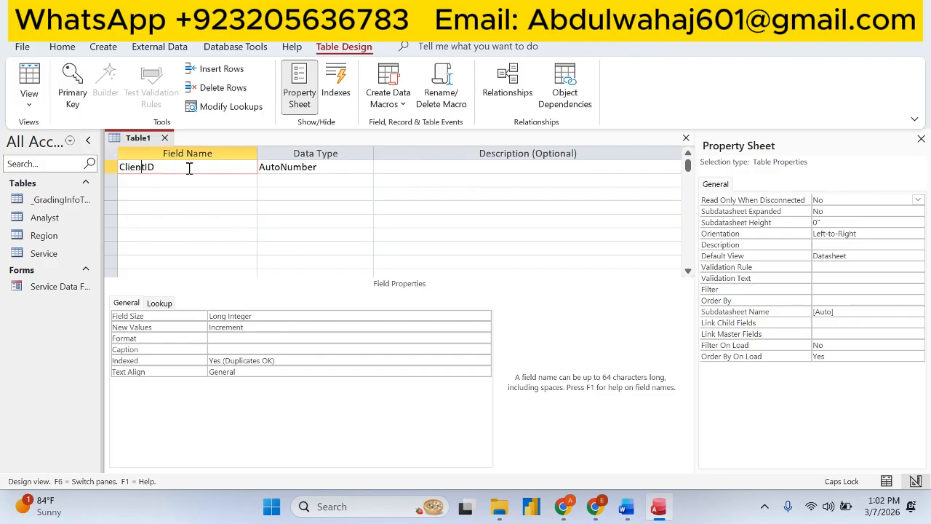
click(72, 88)
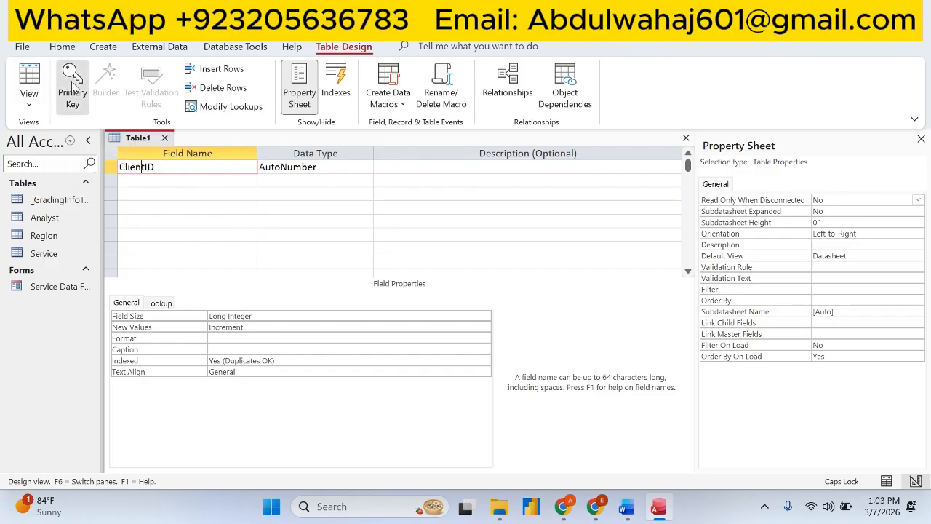
click(170, 247)
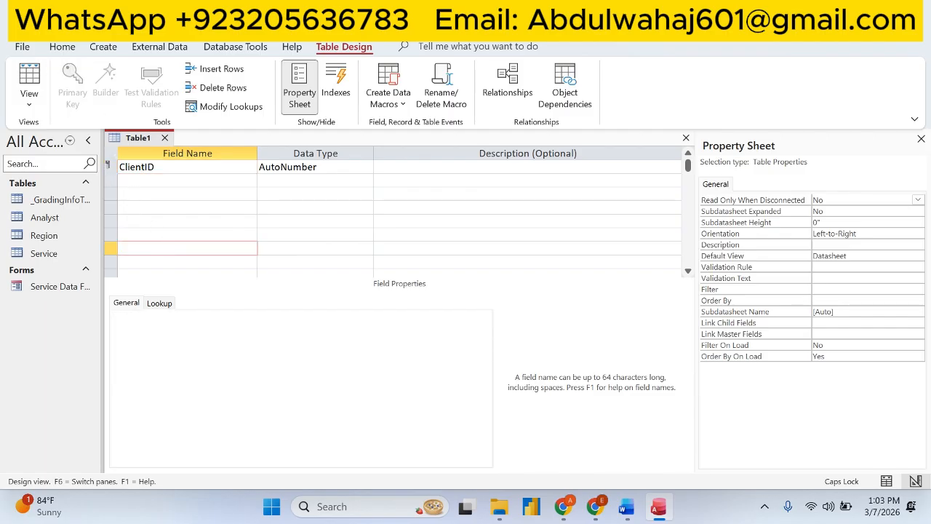
key(ctrl+s)
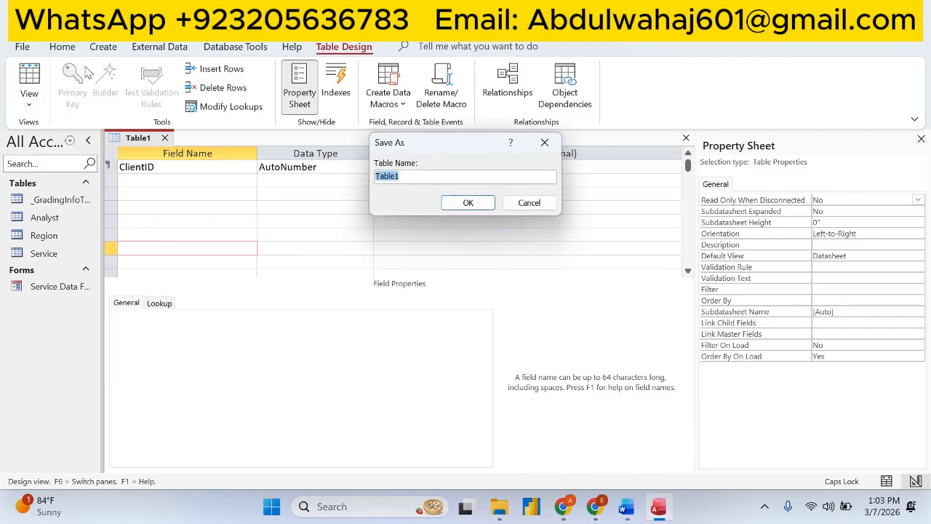
click(525, 203)
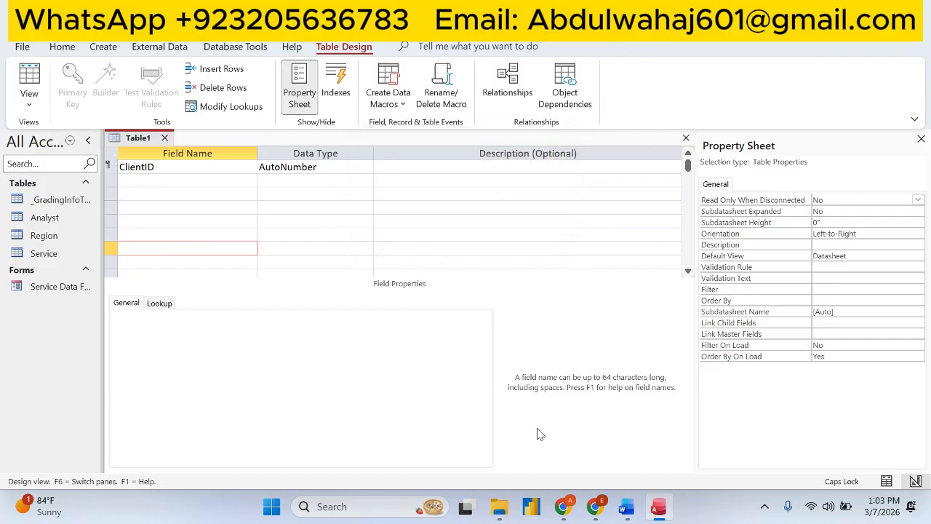
- Switch to Word, highlight instructions 3a through 3c in green, and select the beginning of the sentence about saving the table
click(626, 506)
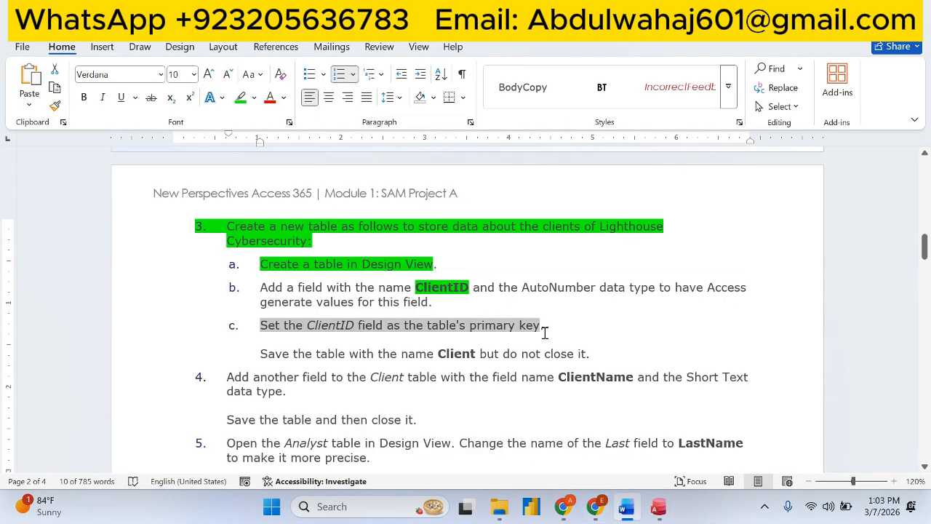
drag(545, 328, 271, 281)
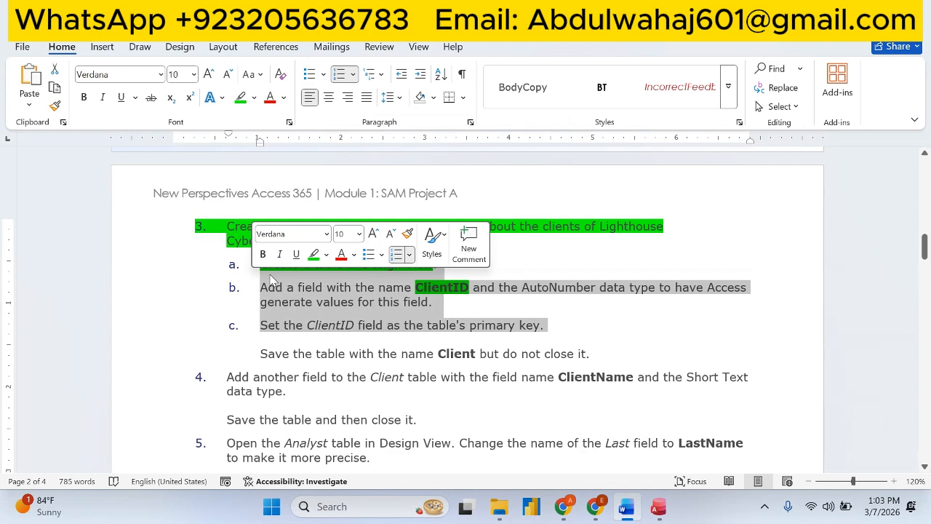
click(314, 254)
drag(261, 353, 400, 354)
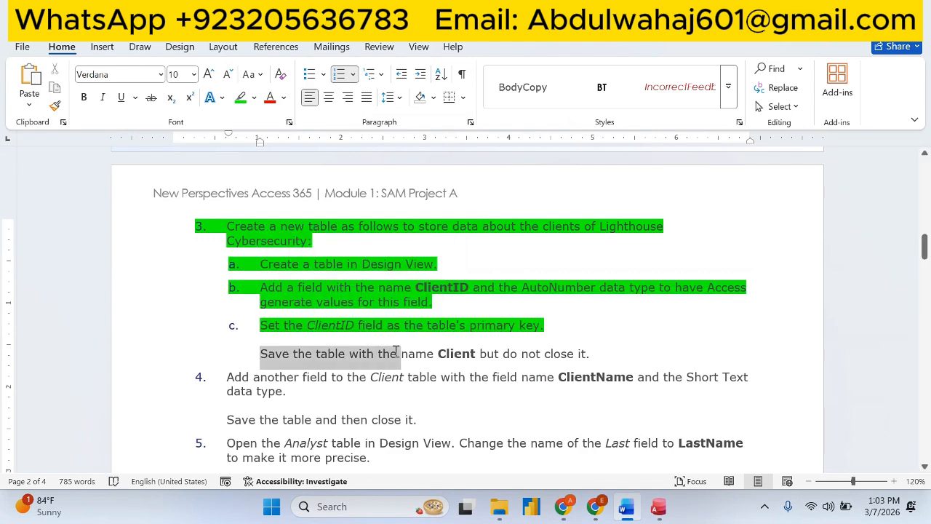
- Switch to Access and save the new table with the name Client, leaving it open
click(660, 507)
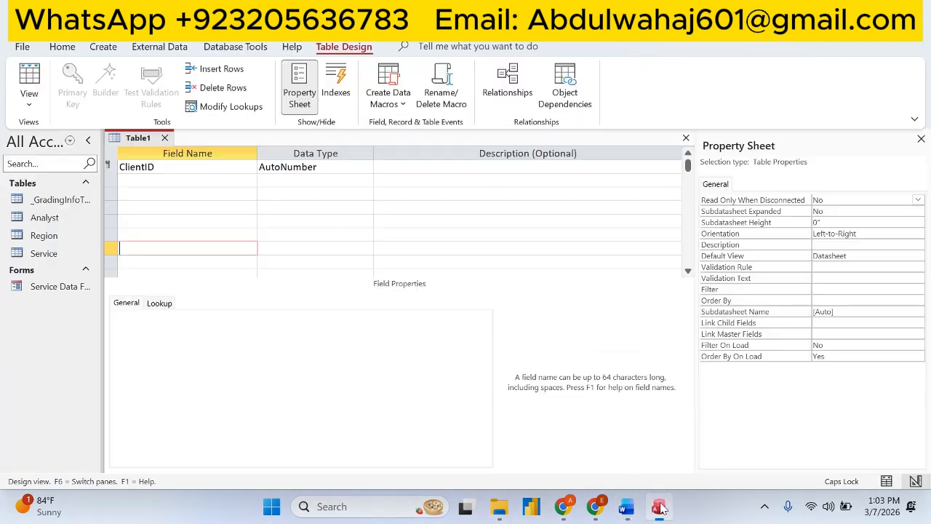
right_click(136, 142)
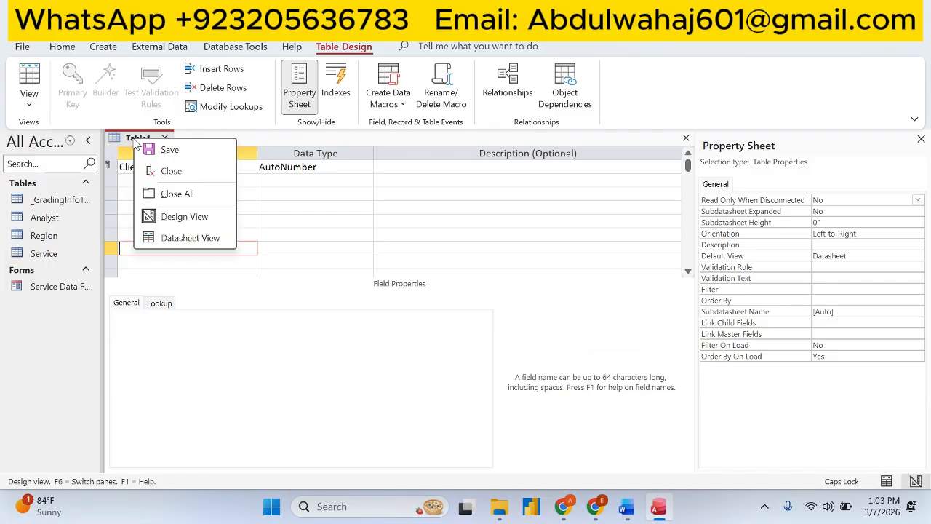
click(150, 150)
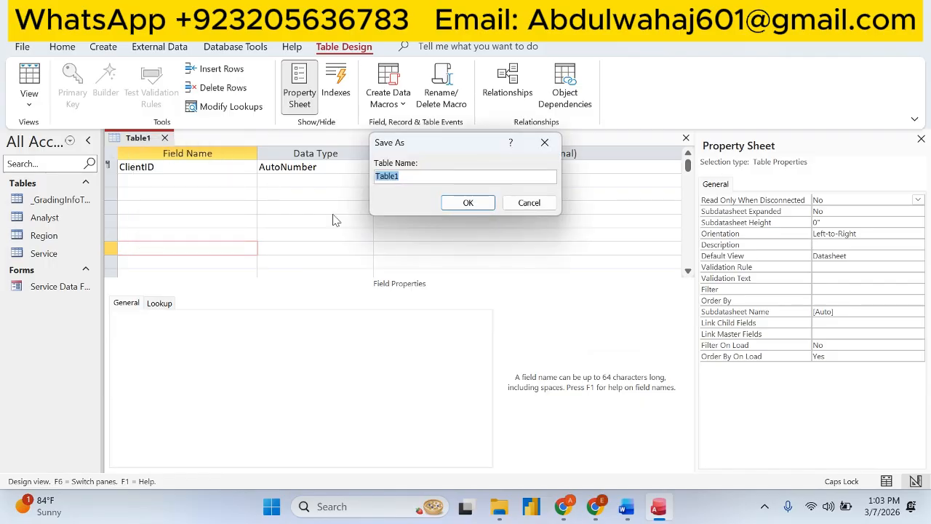
text(C)
key(Caps_Lock)
click(470, 203)
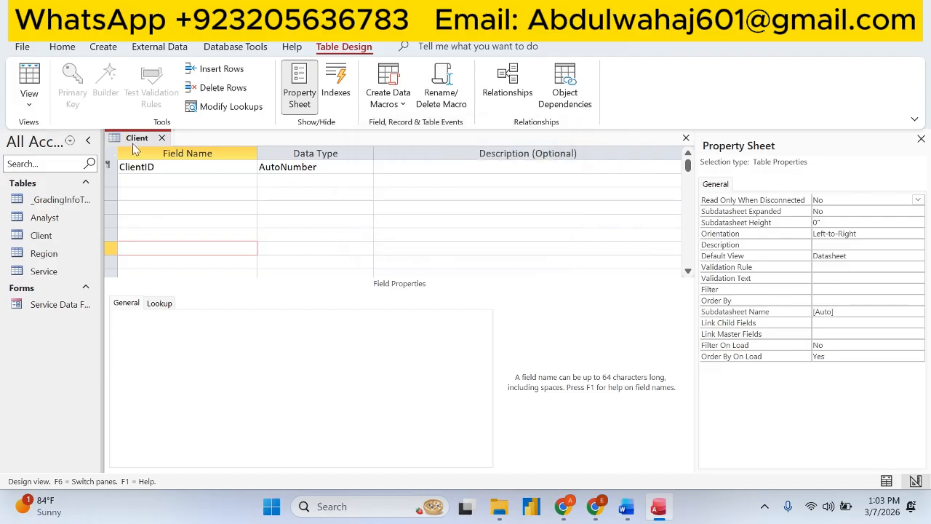
- Switch to Word and highlight the sentence about saving the table as Client in green
click(626, 507)
drag(603, 359, 259, 355)
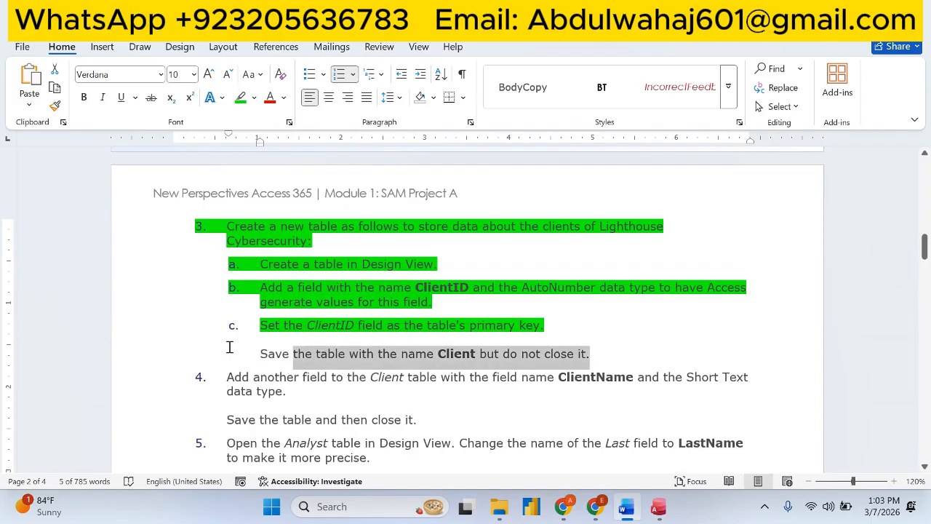
click(276, 318)
scroll(317, 384, down, 3)
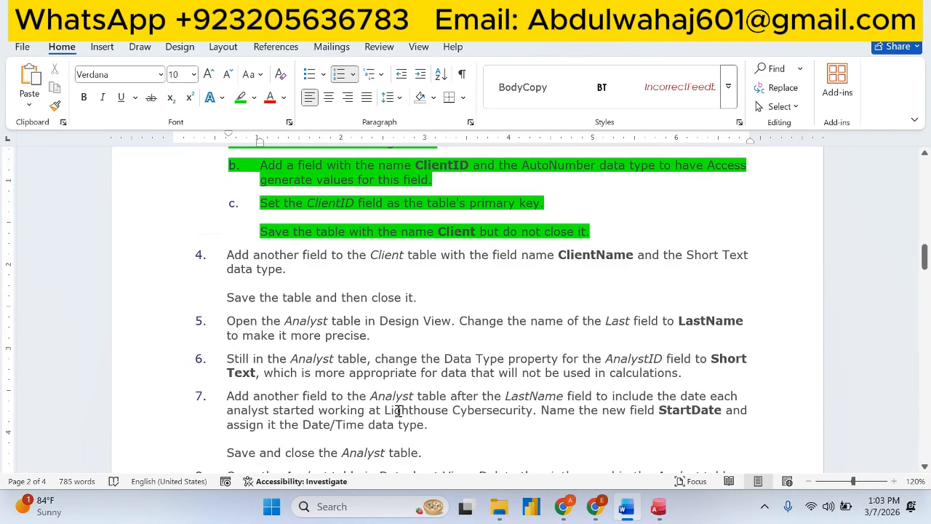
- Select the name ClientName in instruction 4 in Word, then switch to Access and add a ClientName field with the Short Text data type
drag(229, 255, 311, 266)
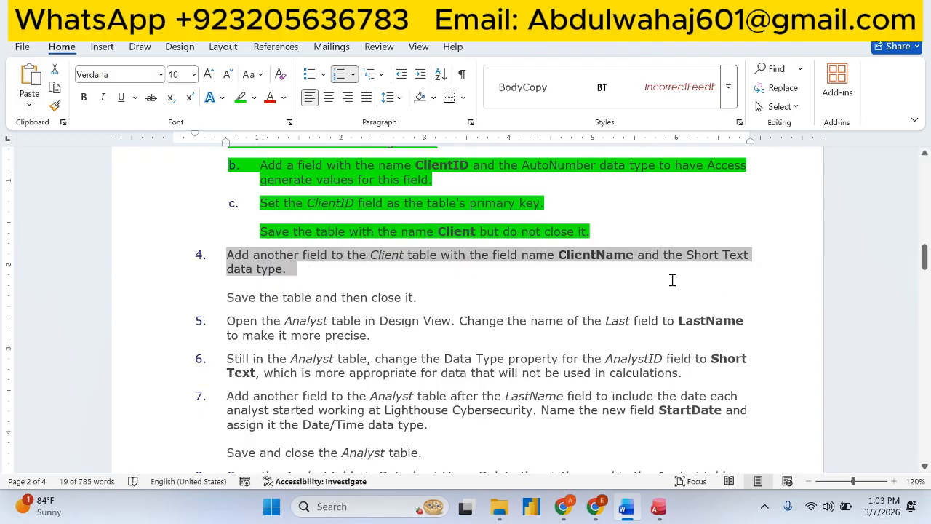
double_click(590, 256)
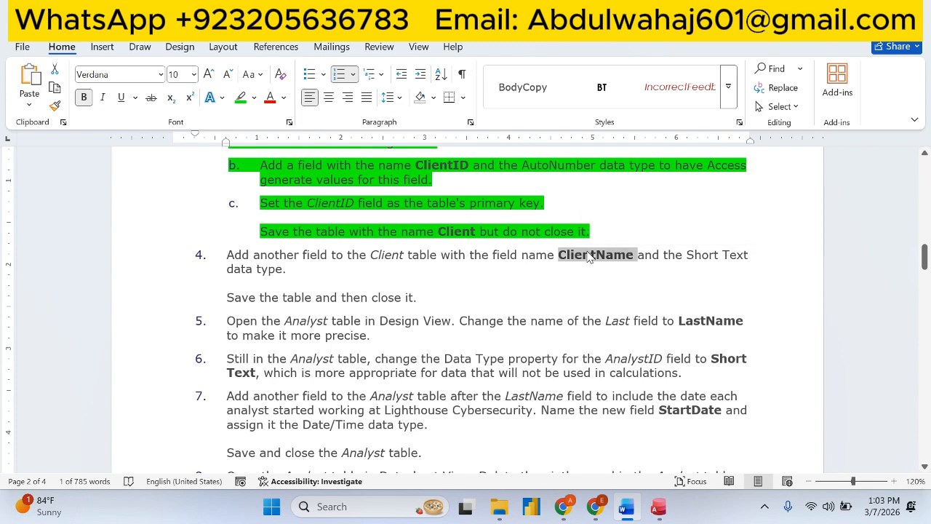
click(658, 513)
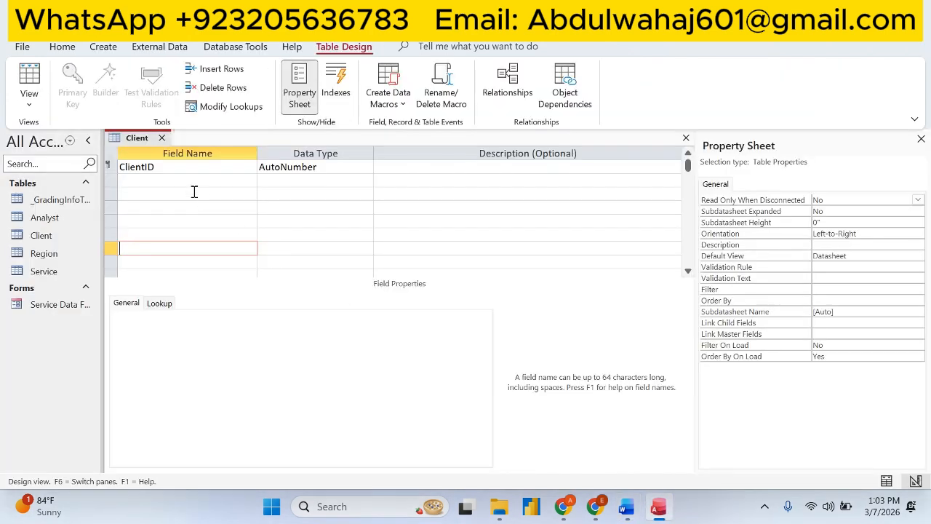
click(175, 179)
text(ClientName)
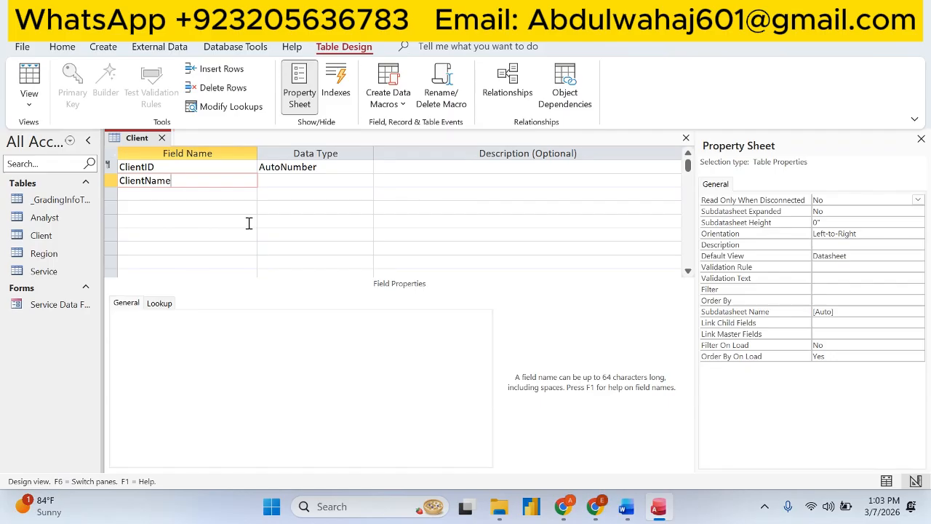
key(Tab)
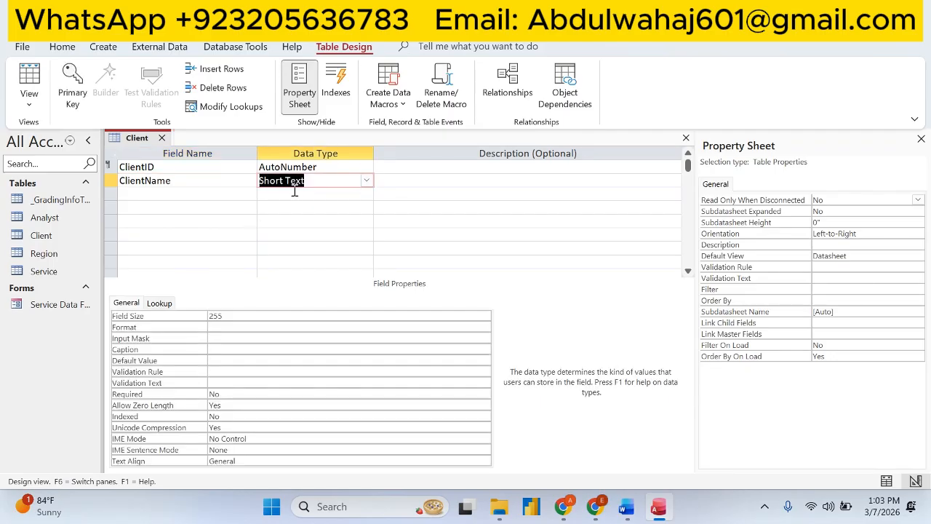
click(210, 193)
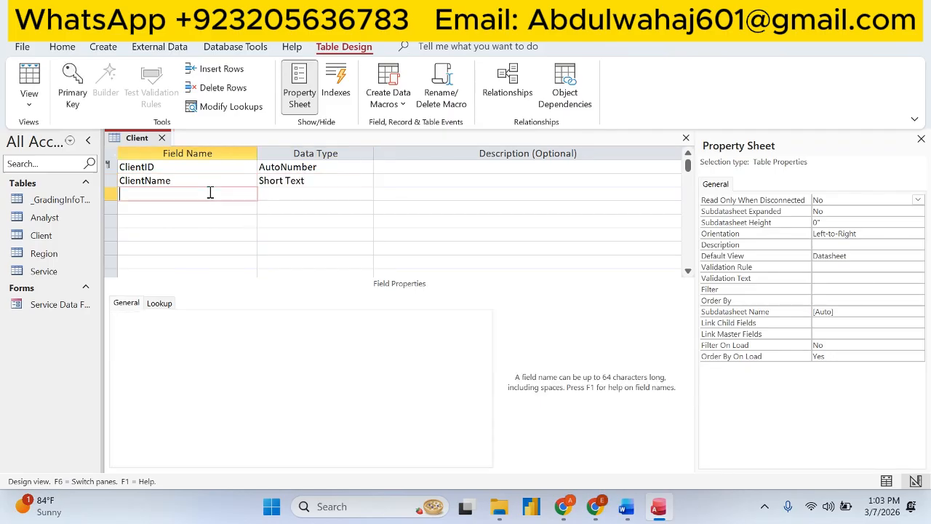
click(322, 181)
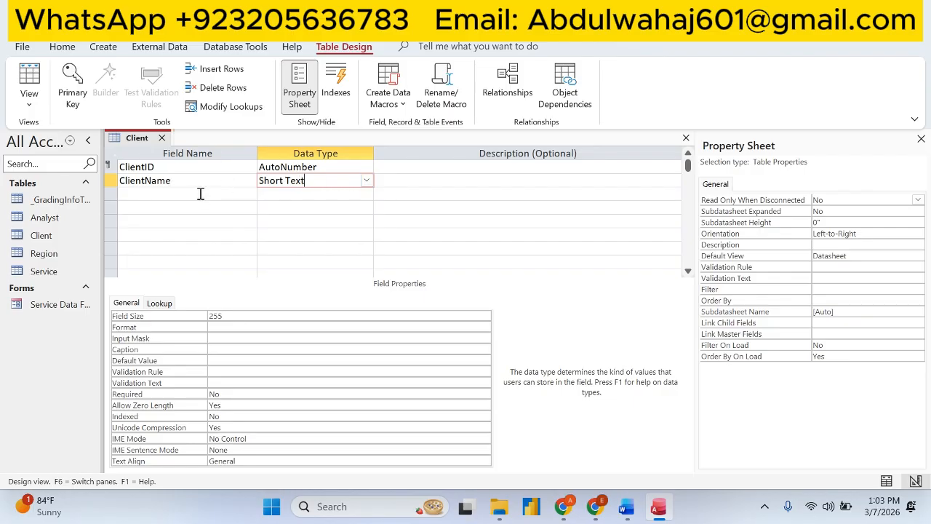
- Switch to Word, highlight the first sentence of instruction 4 in green, and select its sentence about saving and closing the table
click(624, 507)
drag(289, 267, 235, 255)
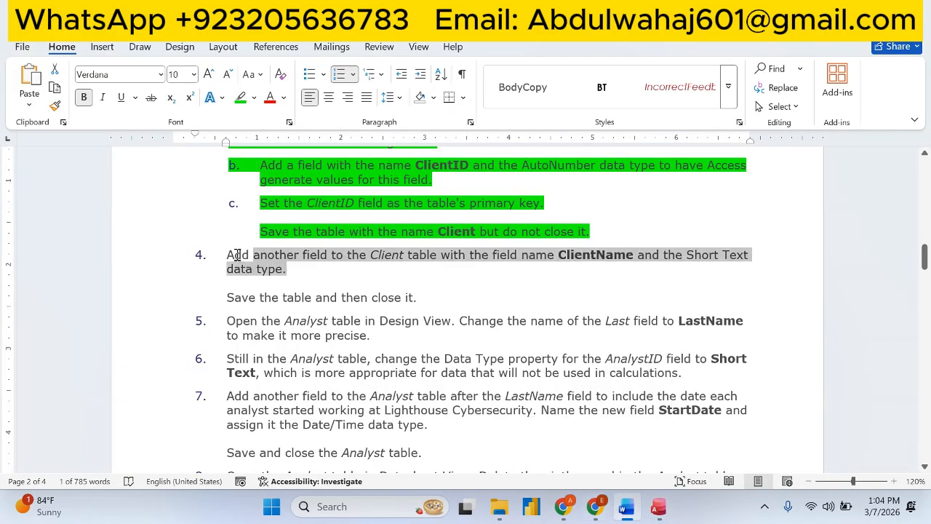
click(289, 226)
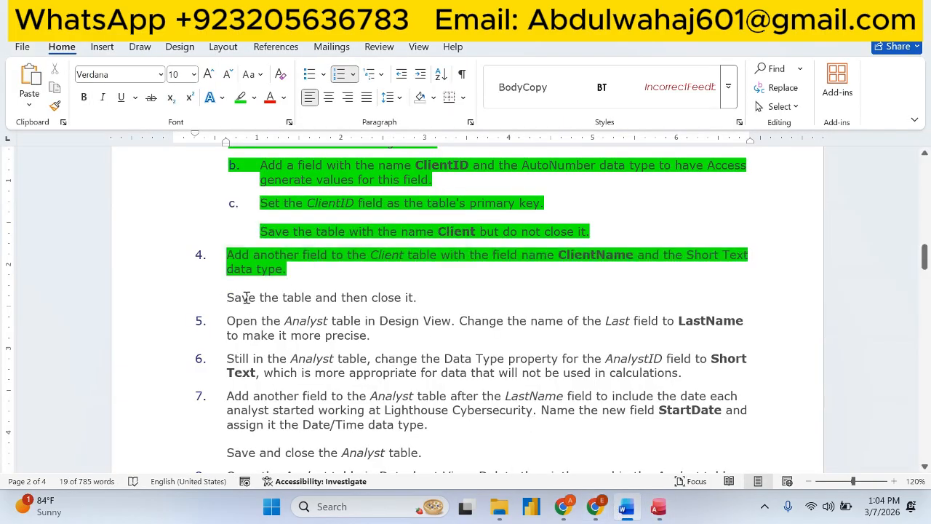
drag(239, 298, 425, 298)
- Switch to Access, save and close the Client table, and return to the instructions in Word
click(659, 508)
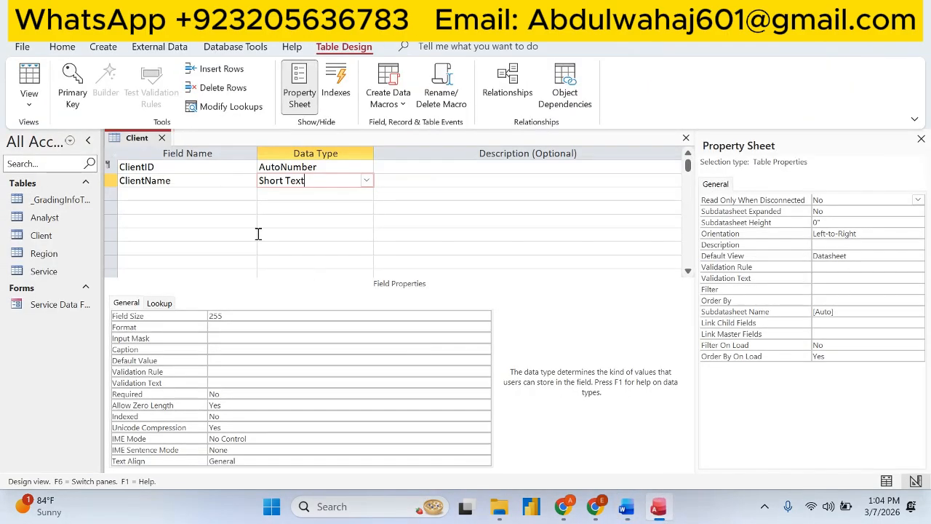
right_click(128, 141)
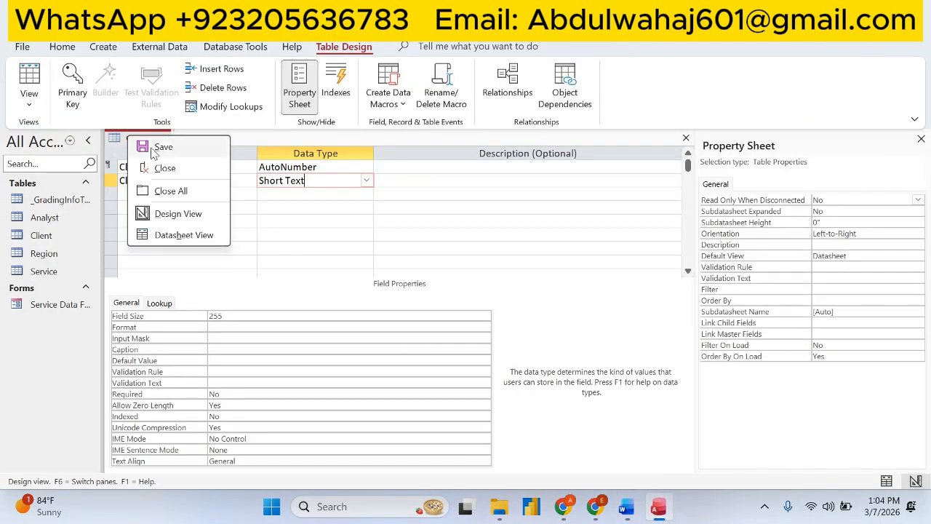
click(153, 147)
click(163, 138)
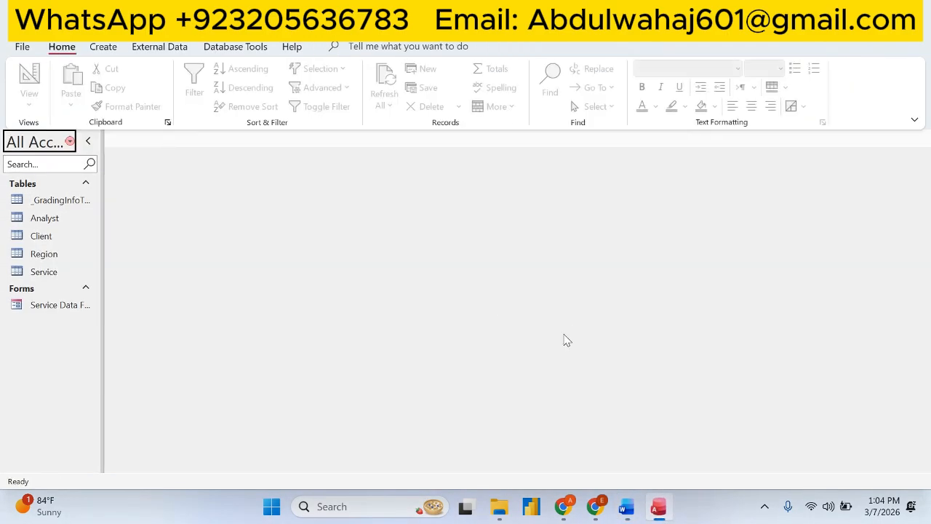
click(628, 509)
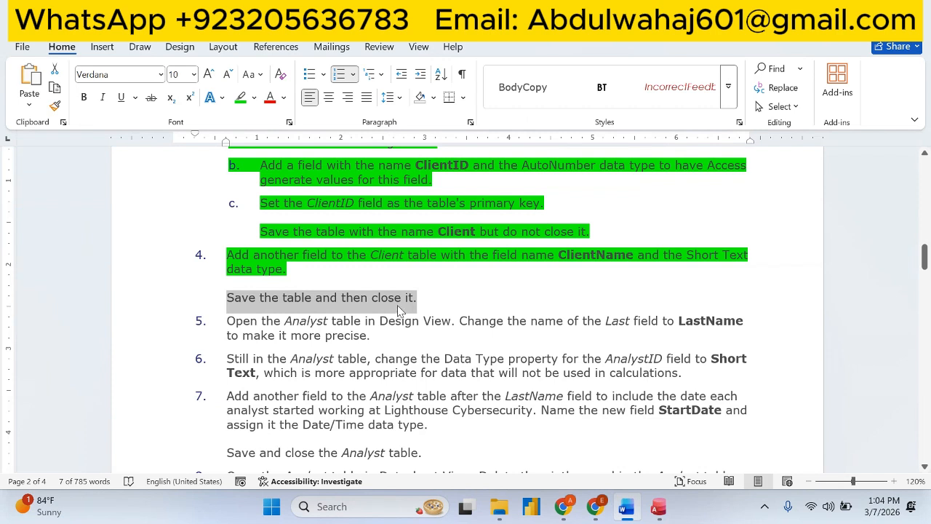
- Highlight the sentence about saving and closing the table in green, and select the text of instruction 5
click(241, 97)
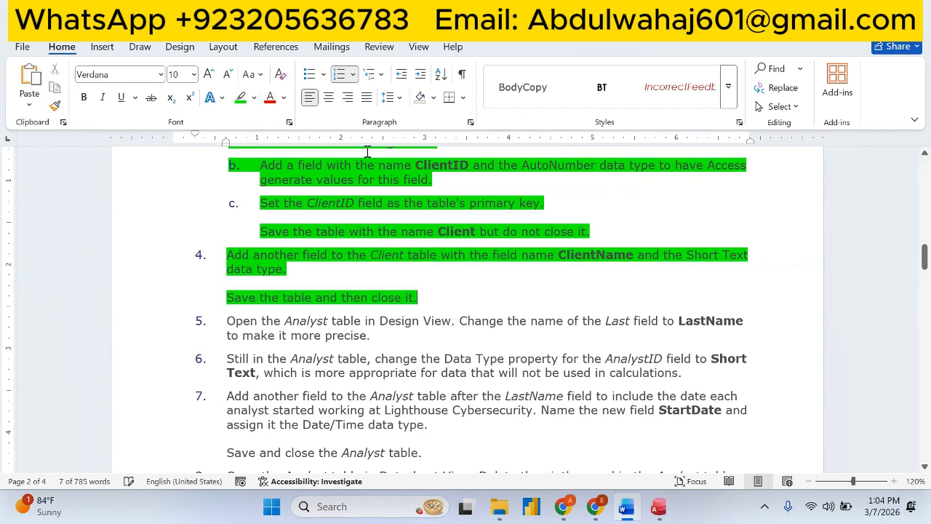
click(368, 150)
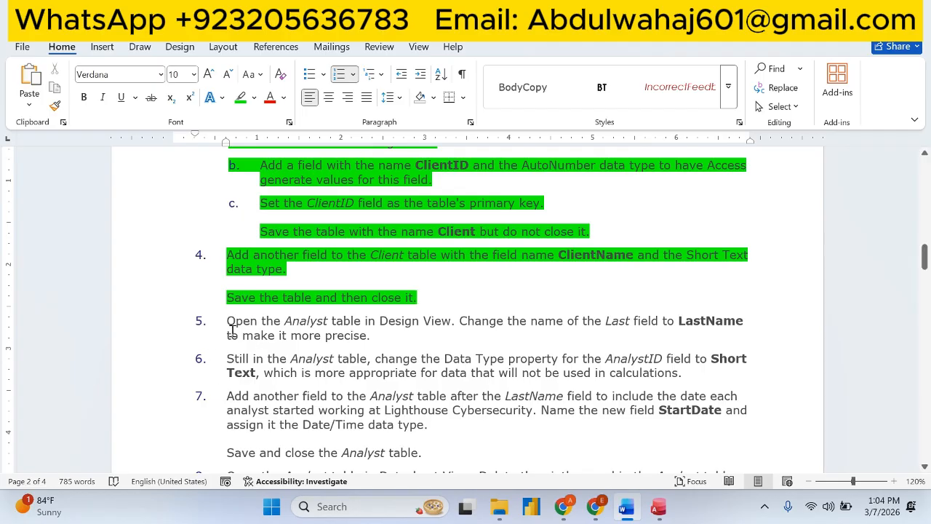
drag(227, 320, 689, 334)
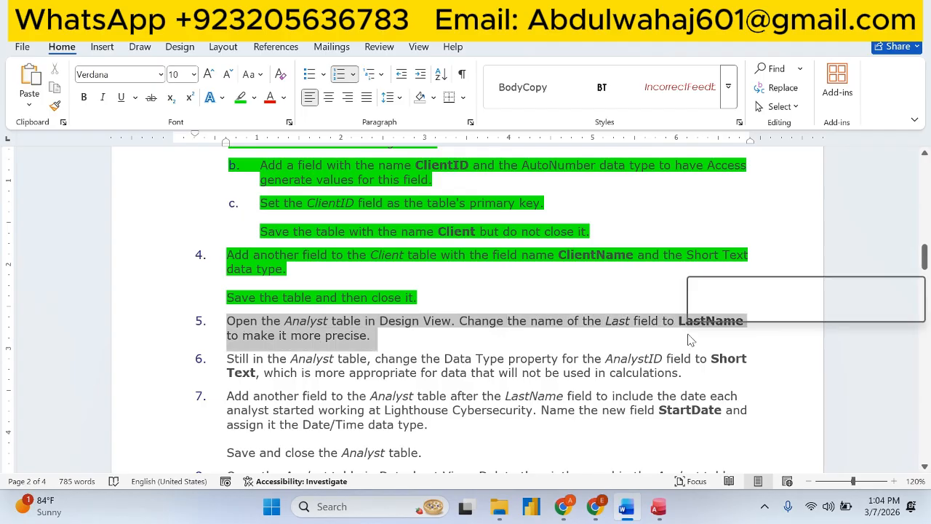
- Switch to Access and open the Analyst table in Design View
click(660, 518)
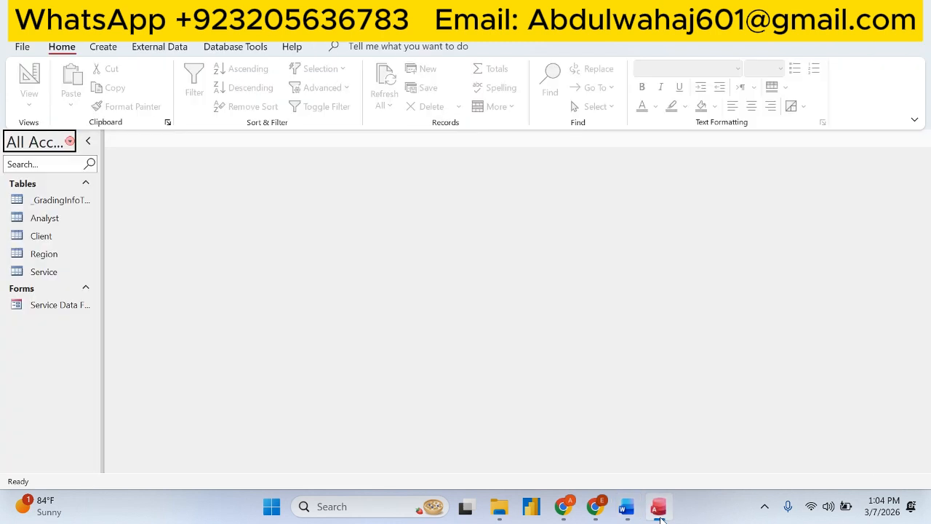
click(42, 223)
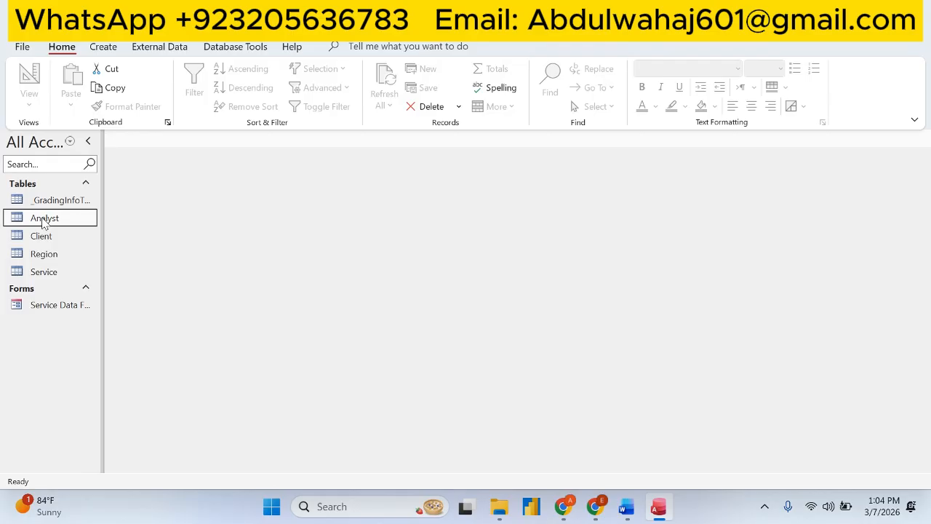
right_click(43, 223)
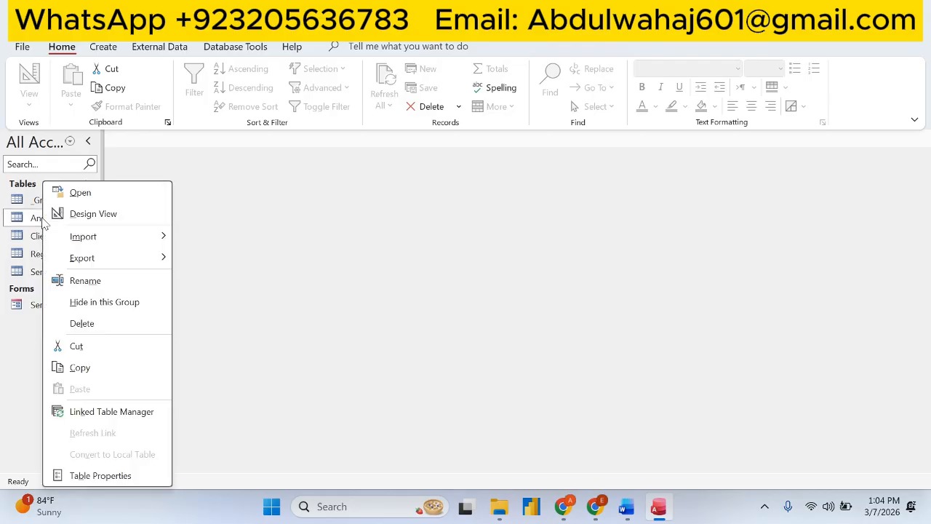
click(67, 215)
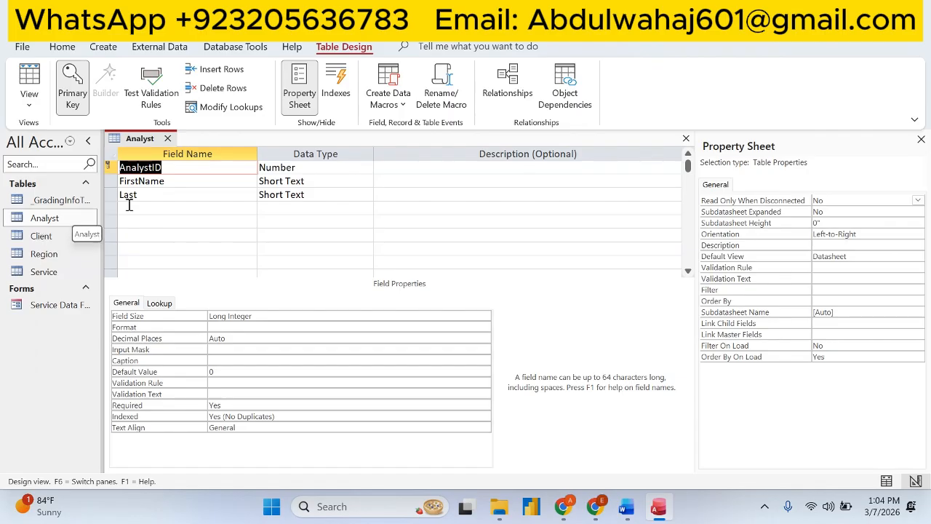
- Check the new field name in instruction 5 in Word, then switch back to Access and rename the Last field as LastName
click(632, 503)
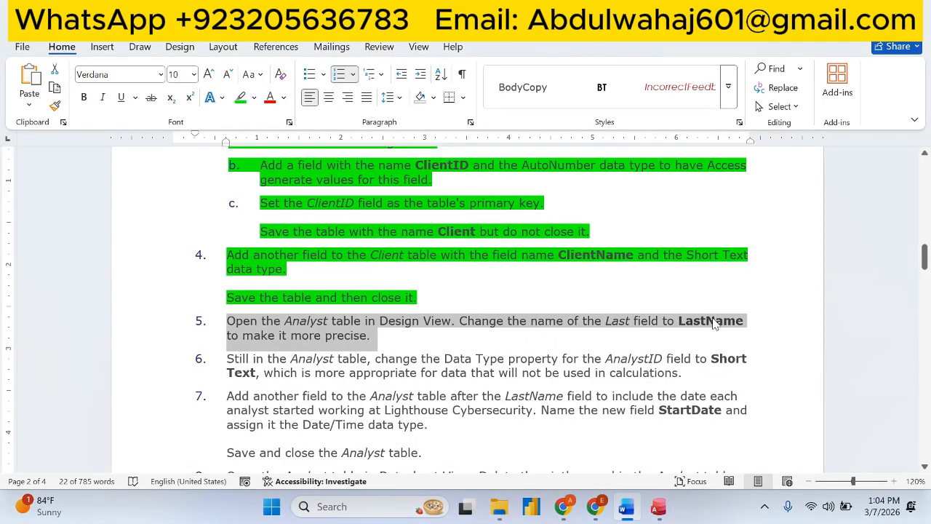
click(658, 506)
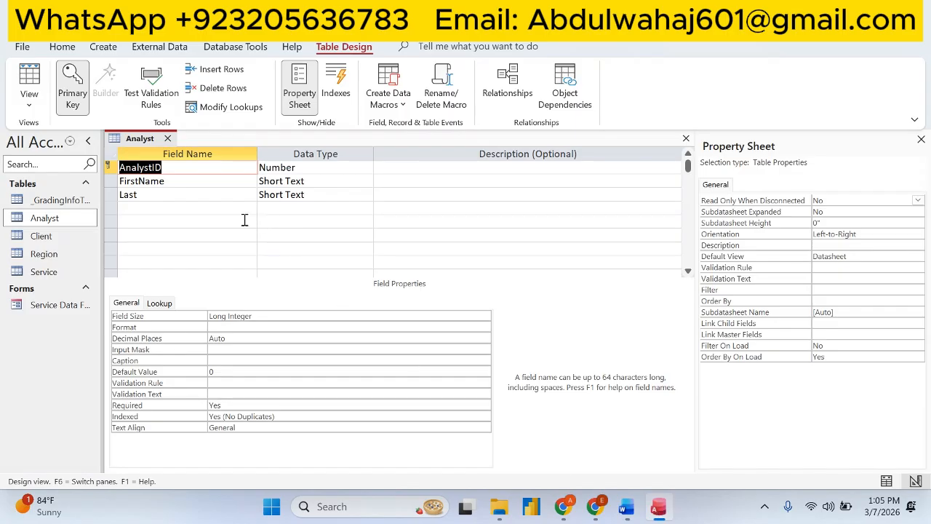
click(150, 194)
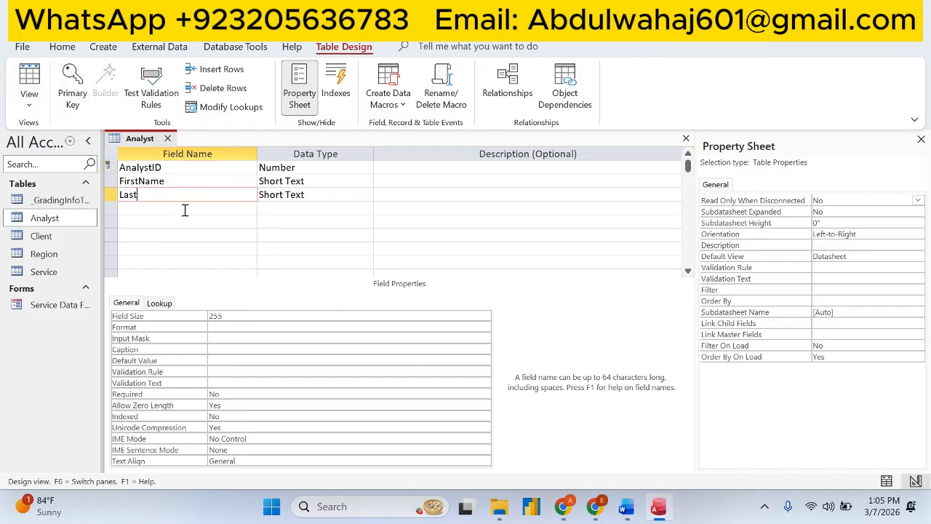
key(Caps_Lock)
text(N)
key(Caps_Lock)
text(ame)
key(Tab)
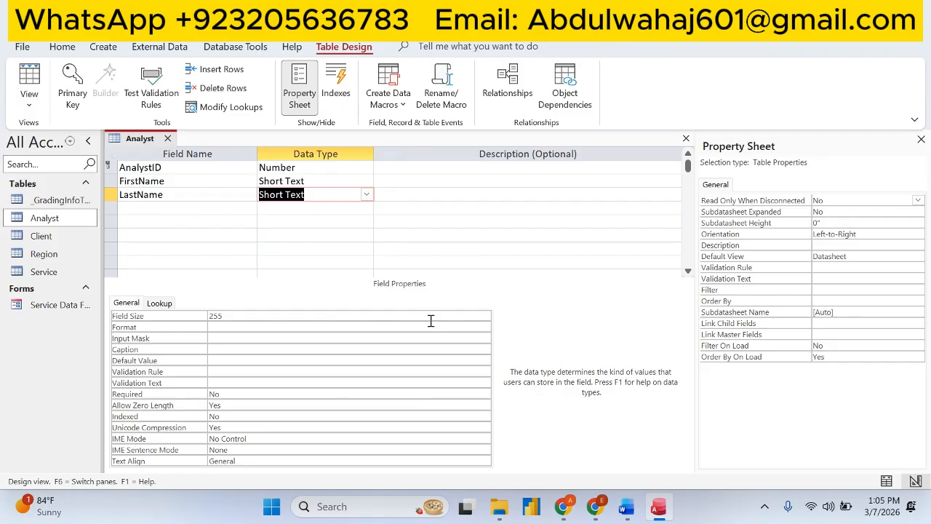
- Switch to Word, highlight instruction 5 in green, and select the text of instruction 6
click(624, 507)
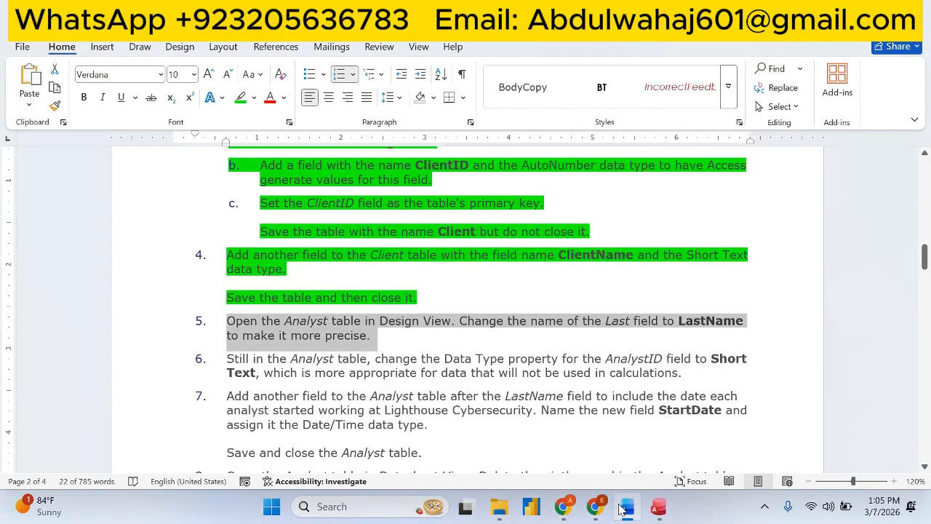
click(240, 97)
click(253, 359)
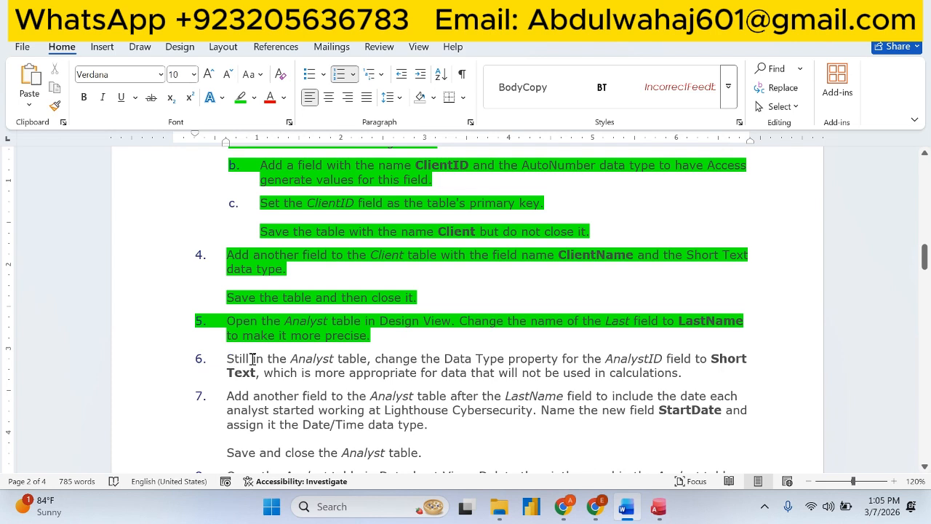
drag(250, 362, 691, 374)
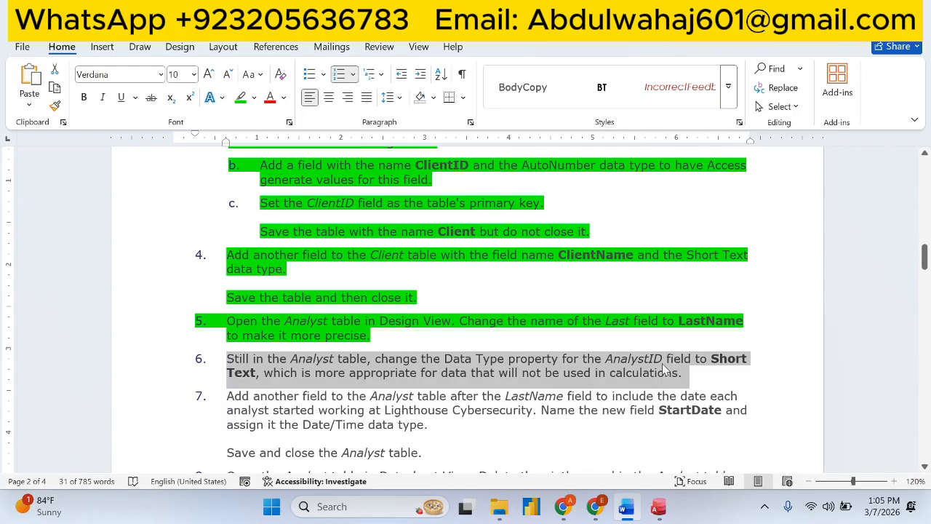
- Switch to Access and change the data type of the AnalystID field to Short Text, rechecking instruction 6 in Word
click(590, 467)
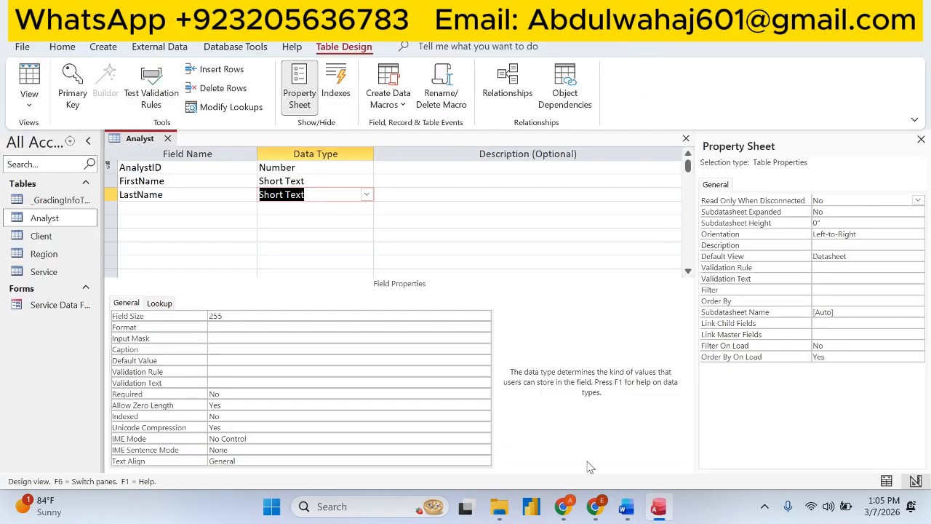
click(296, 167)
click(111, 168)
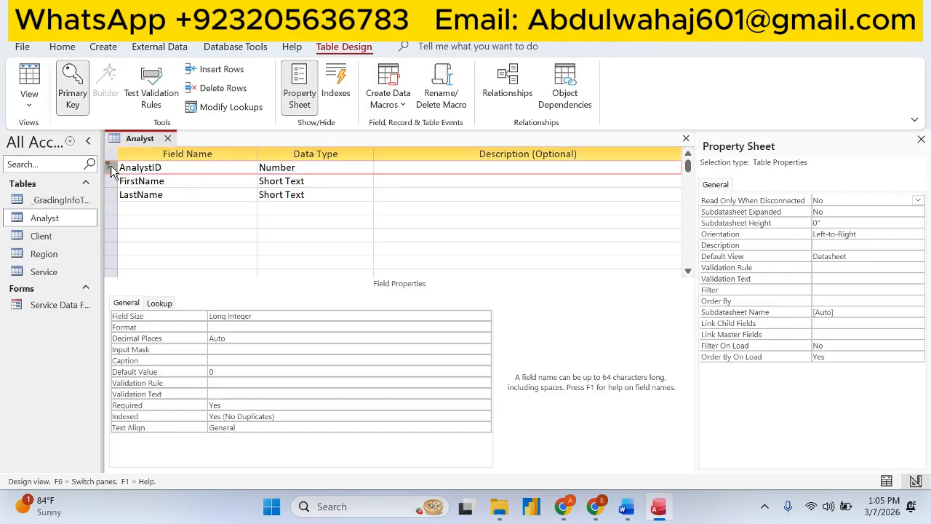
click(624, 509)
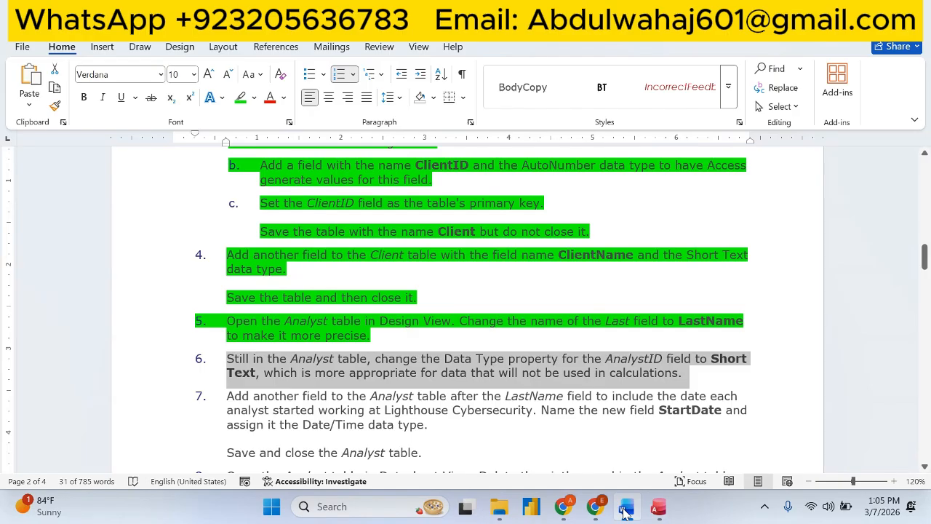
click(625, 511)
click(349, 169)
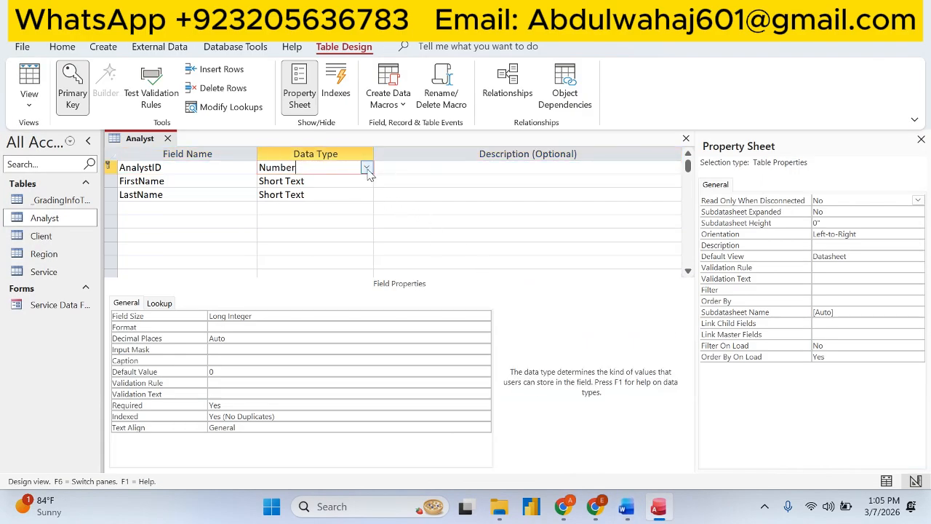
click(366, 169)
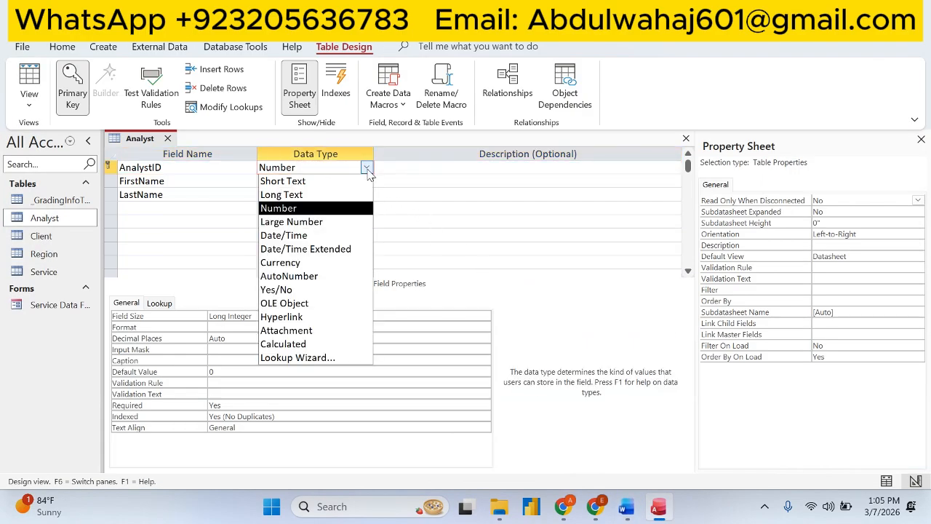
click(300, 183)
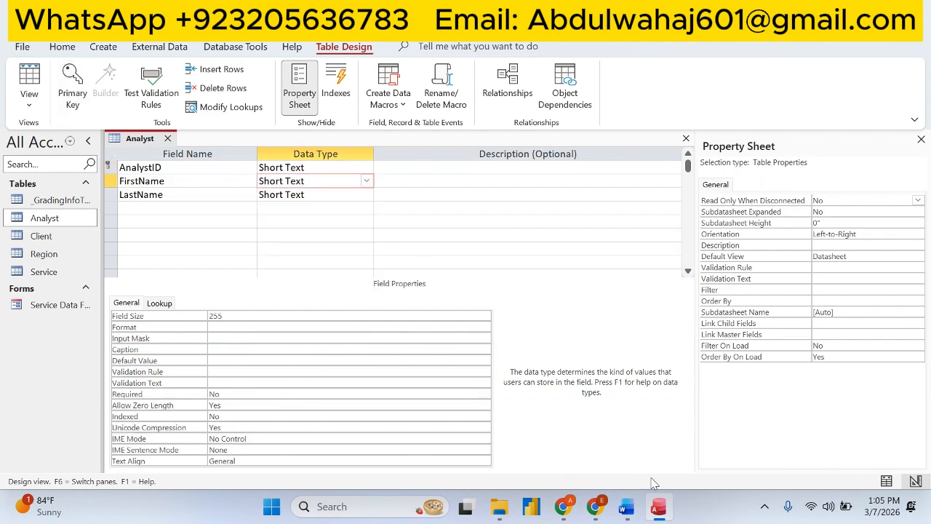
- Switch to Word and highlight instruction 6 and the first sentence of instruction 7 in green
click(625, 508)
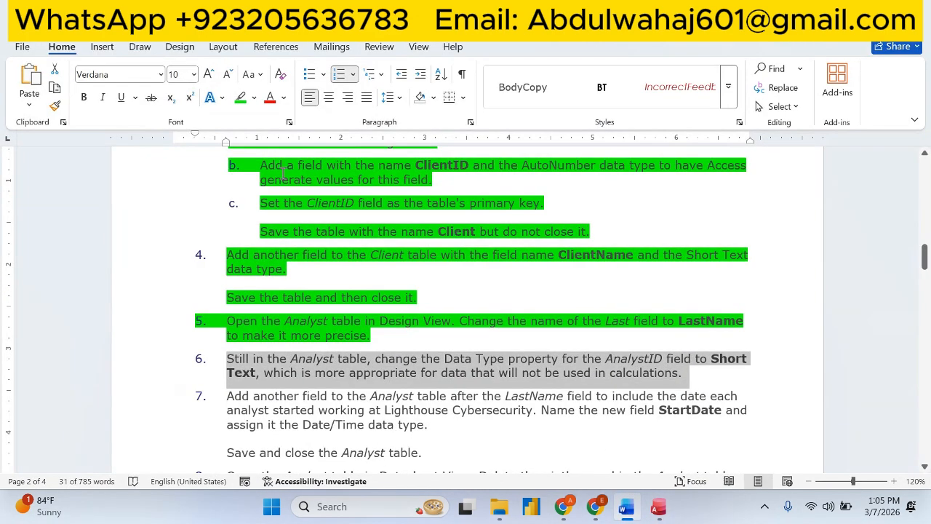
click(240, 96)
click(227, 396)
scroll(426, 320, down, 3)
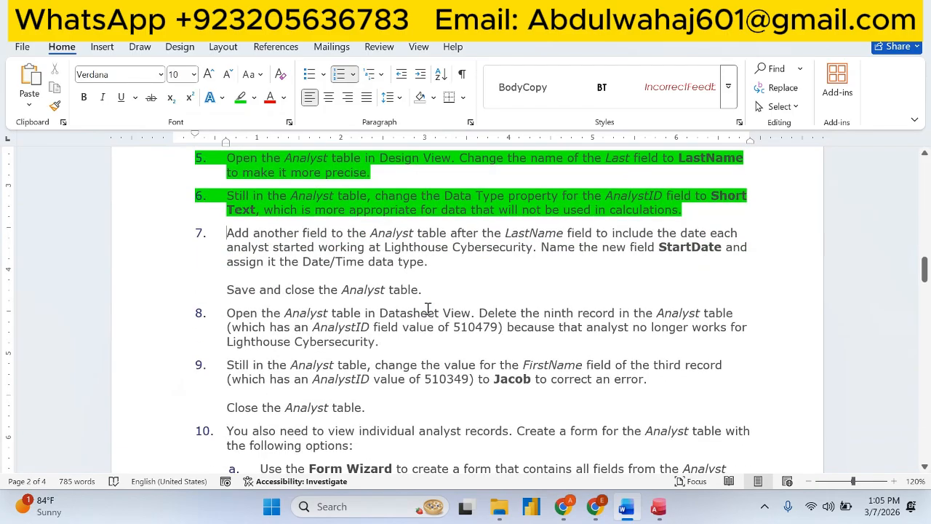
drag(228, 236, 525, 248)
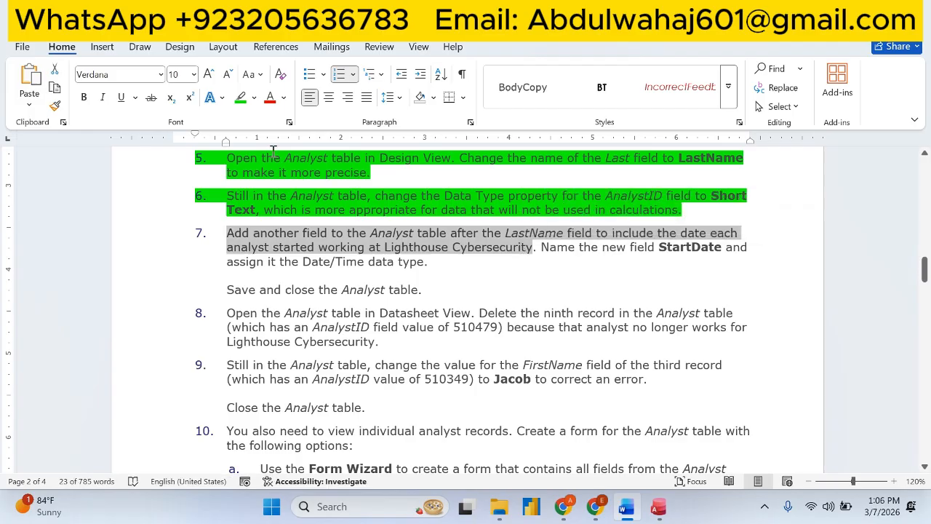
click(241, 97)
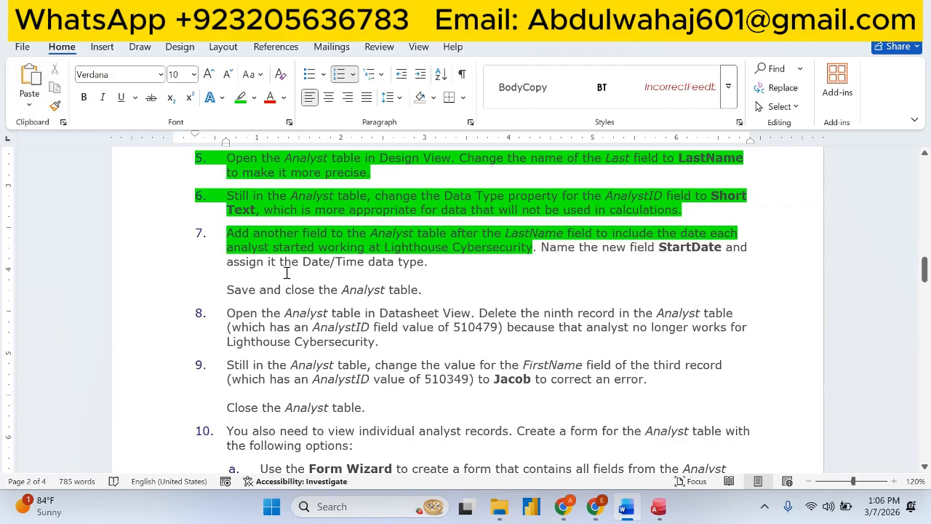
- Copy the name StartDate from instruction 7, then switch to Access and add a StartDate field with the Date/Time data type after LastName
double_click(694, 250)
key(ctrl+c)
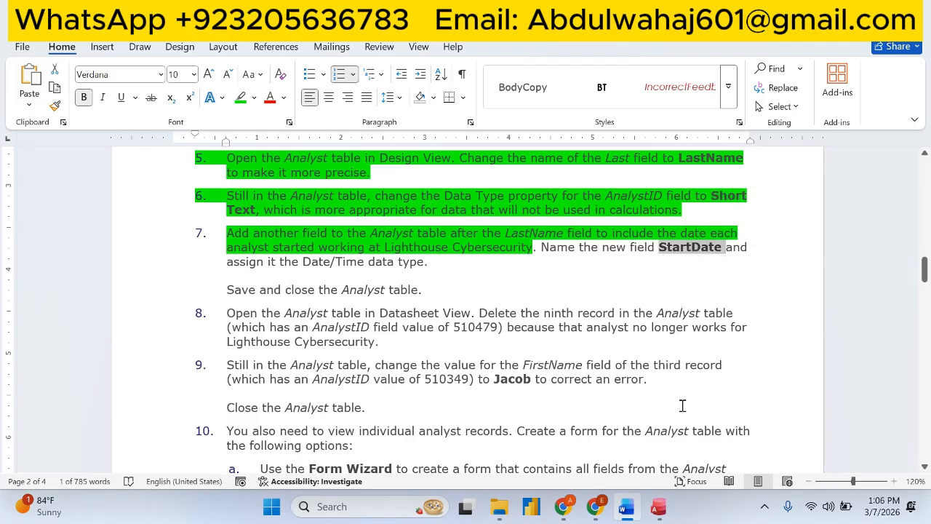
click(658, 506)
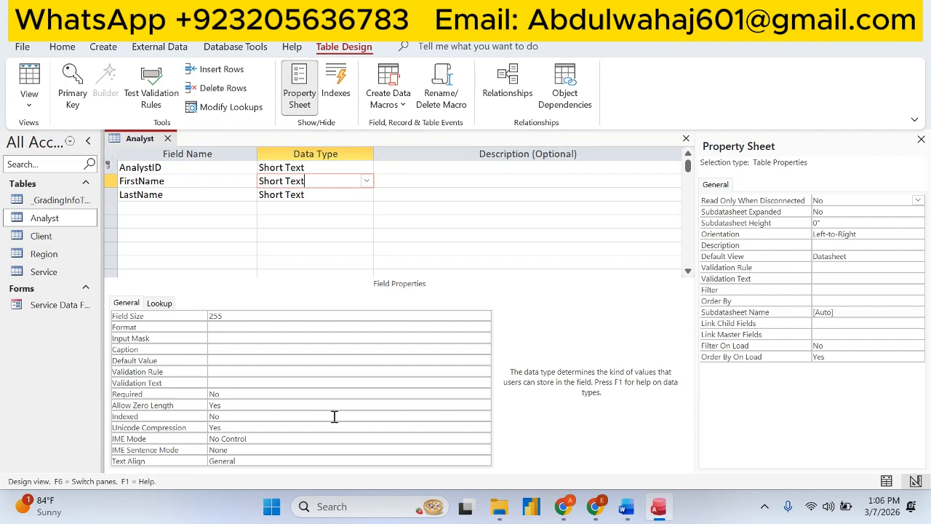
click(150, 209)
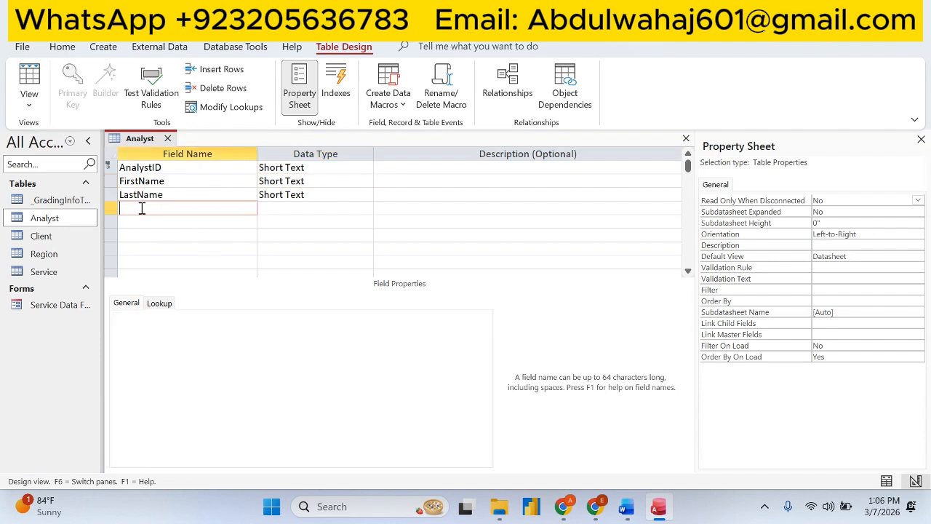
key(ctrl+v)
click(292, 207)
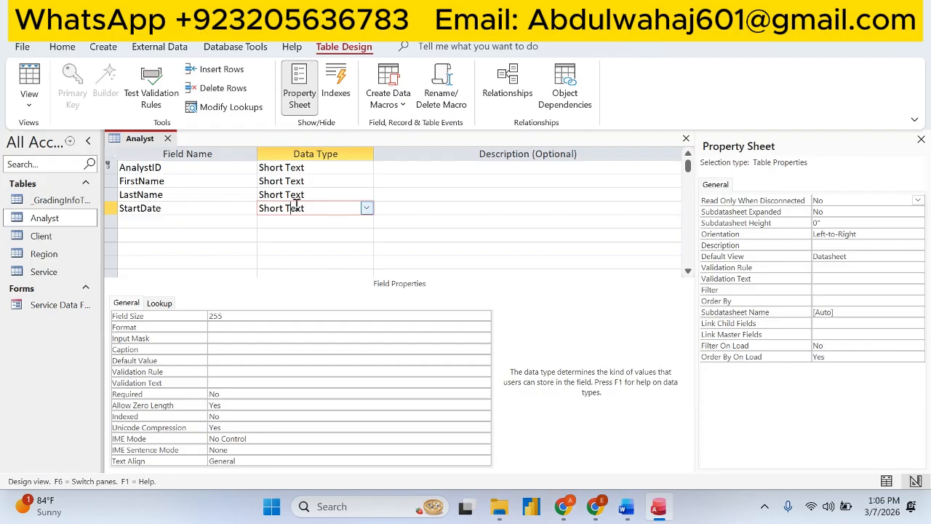
click(368, 209)
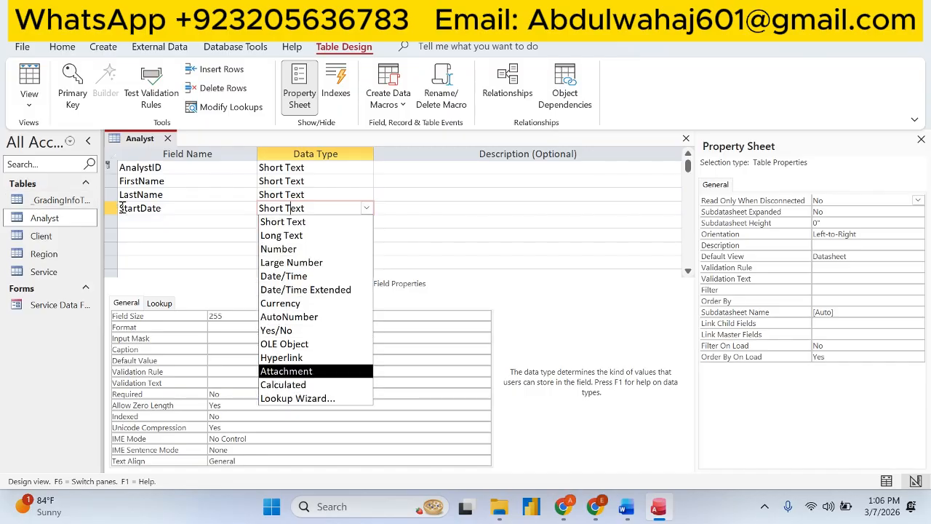
click(307, 281)
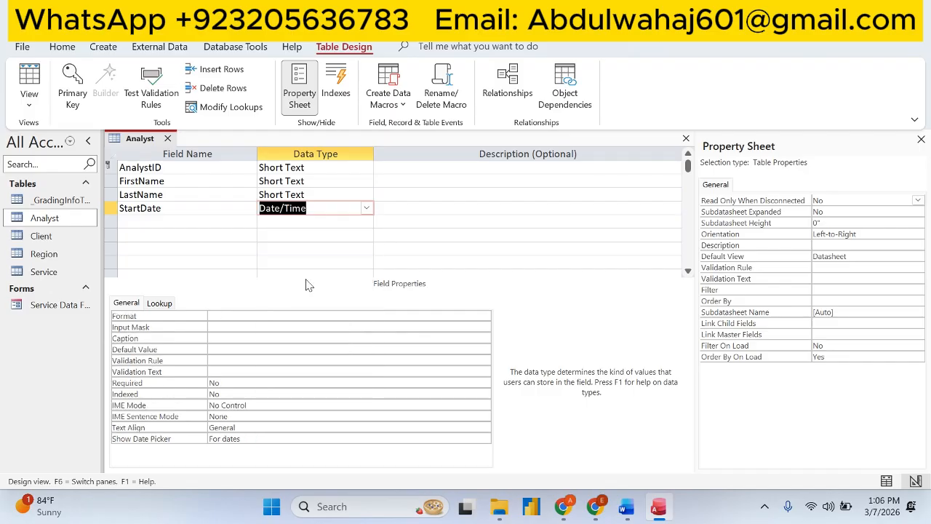
- Switch to Word, highlight the rest of instruction 7's first paragraph in green, and select its sentence about saving and closing the Analyst table
click(625, 505)
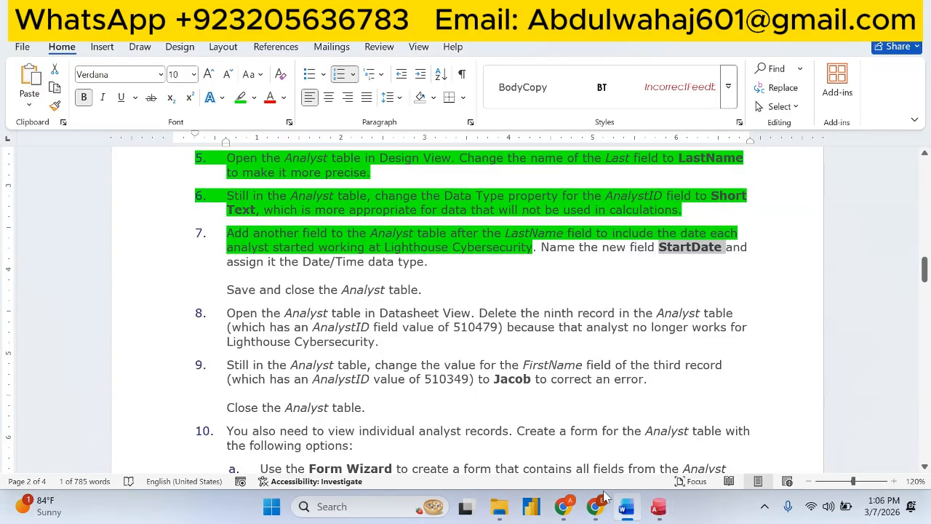
drag(427, 265, 199, 233)
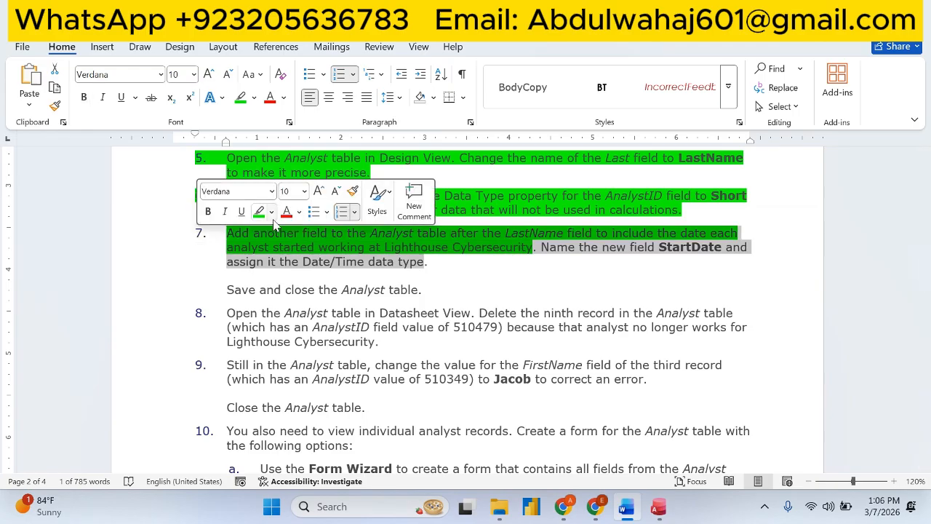
click(259, 211)
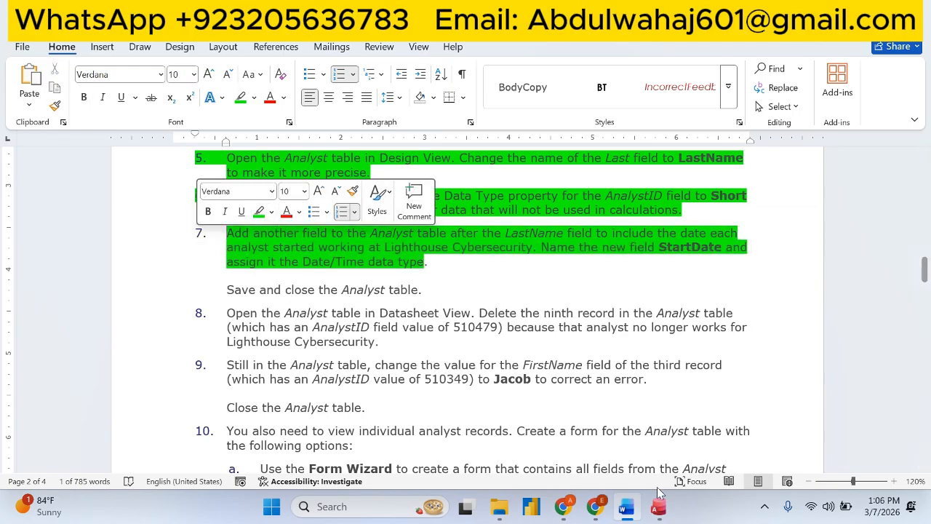
click(375, 287)
triple_click(375, 288)
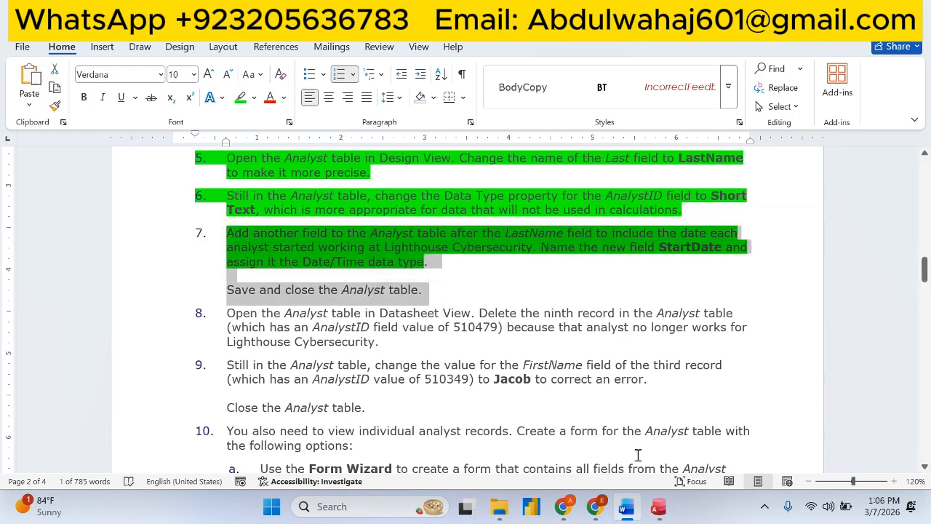
- Switch to Access, then save and close the Analyst table
click(665, 507)
right_click(146, 147)
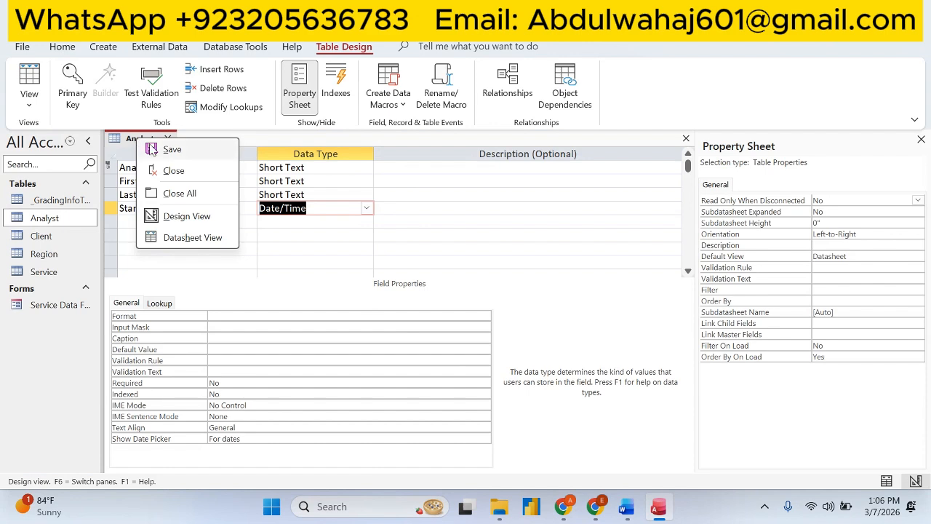
click(154, 149)
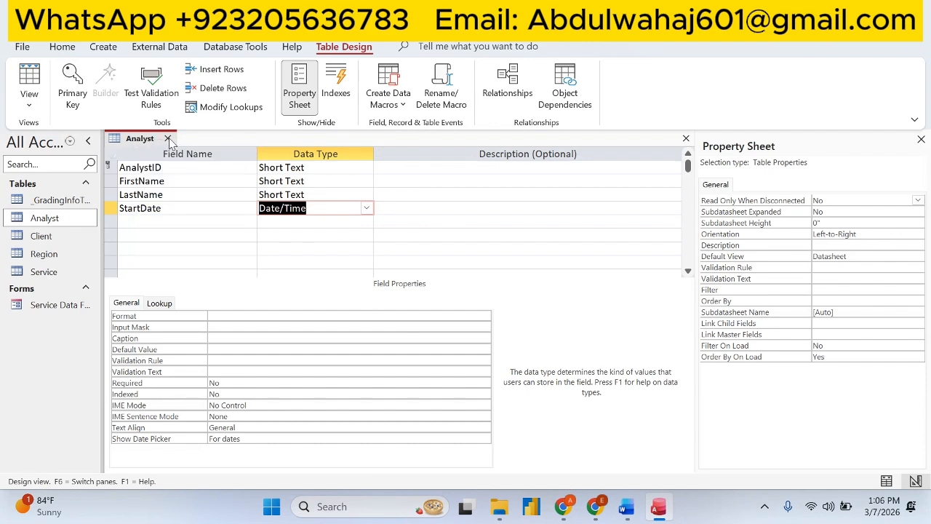
click(167, 137)
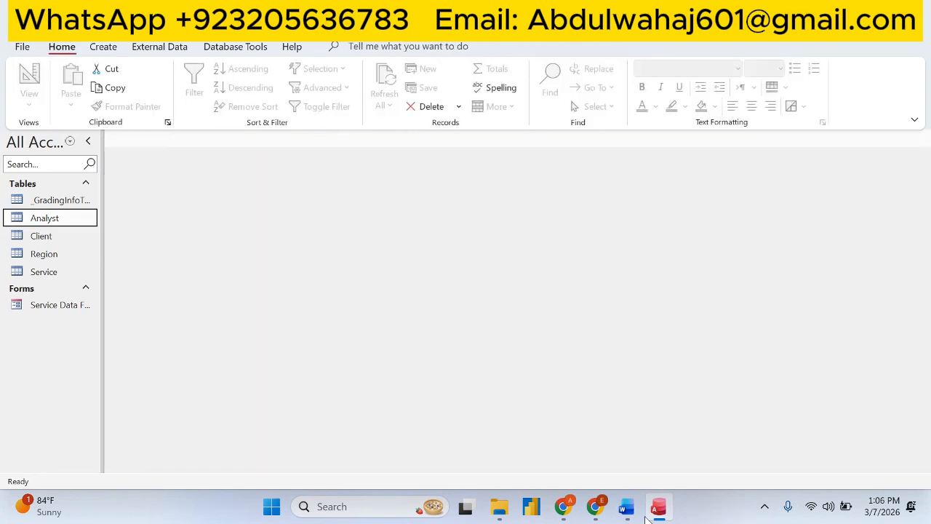
- Switch to Word, highlight instruction 7's save-and-close sentence in green, and select the first line of instruction 8
click(626, 507)
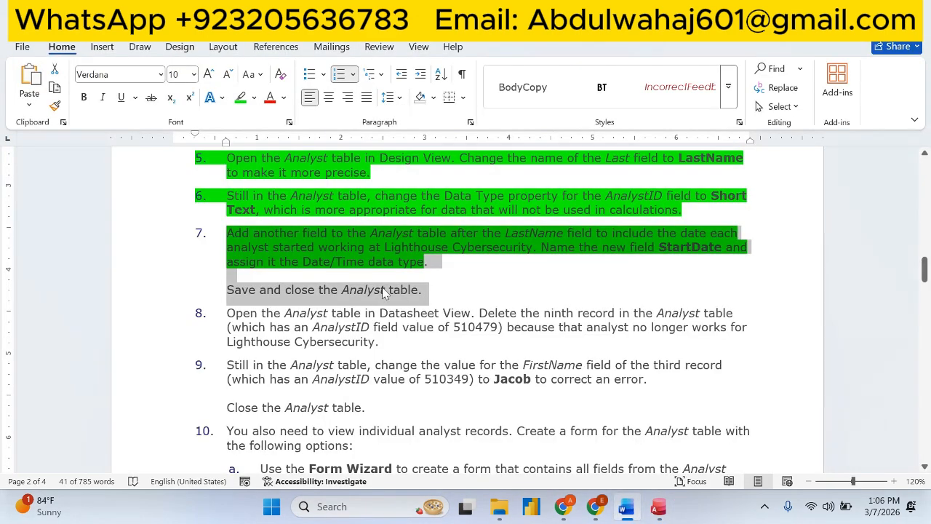
click(240, 98)
scroll(322, 279, down, 2)
scroll(322, 279, down, 1)
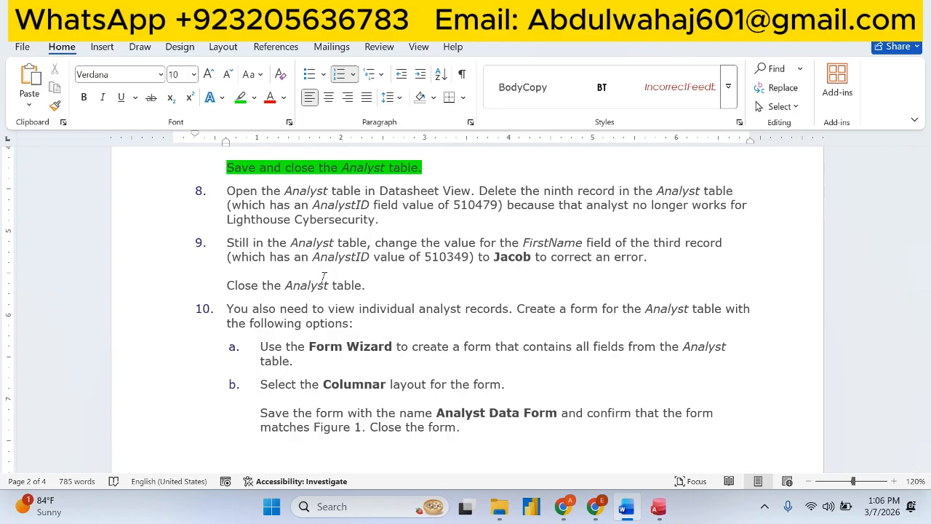
drag(227, 190, 731, 189)
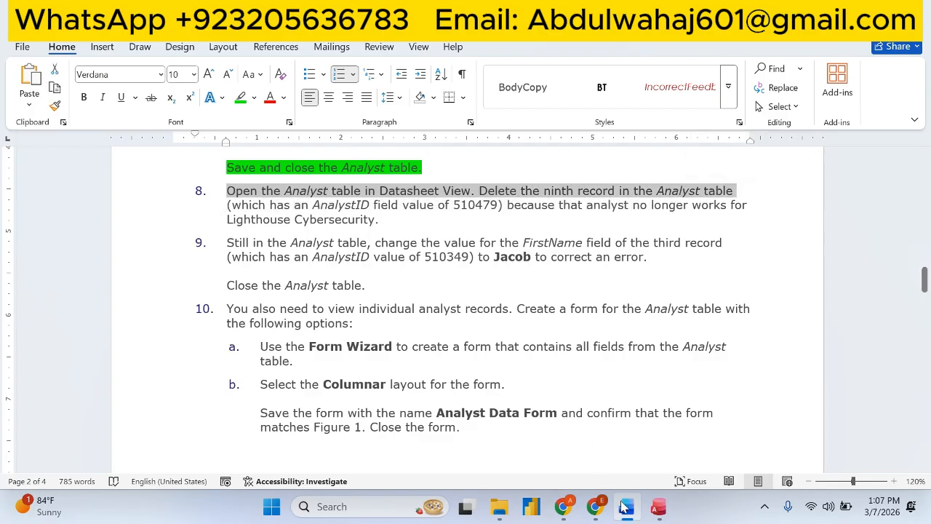
click(664, 509)
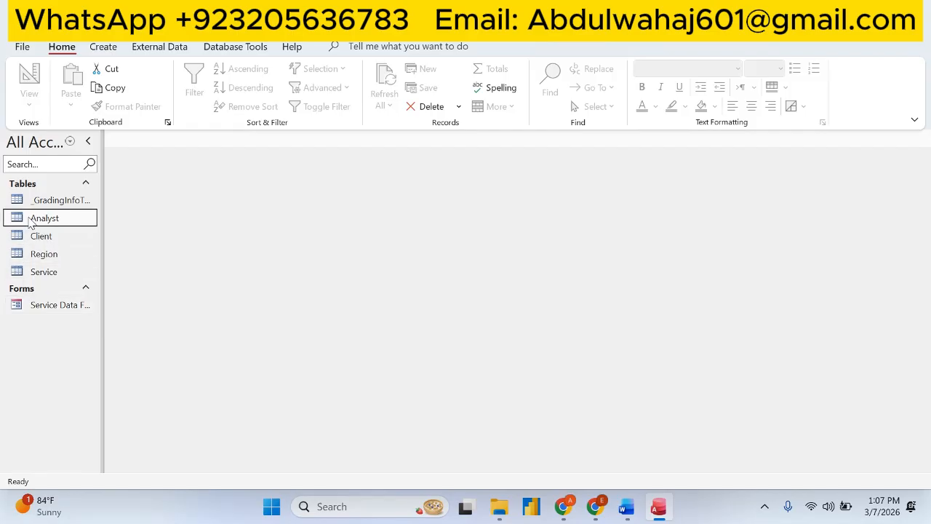
right_click(32, 218)
click(58, 220)
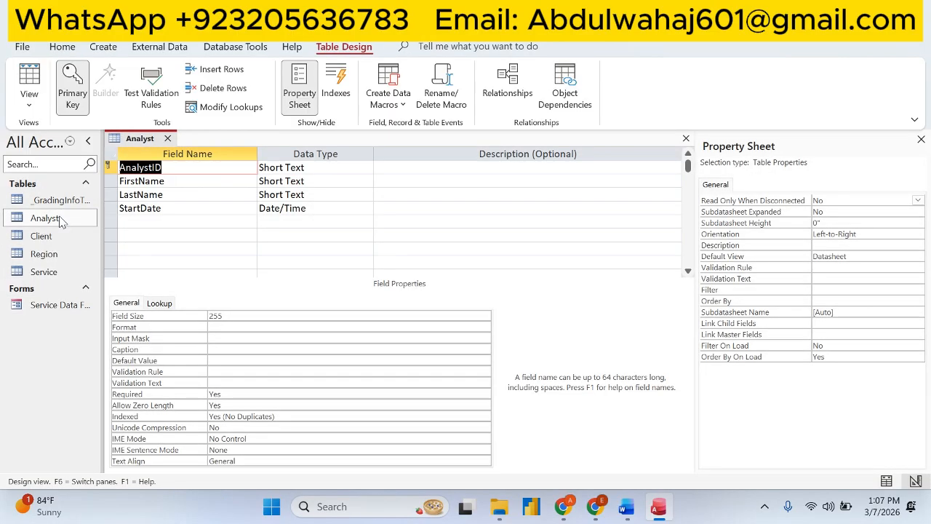
click(627, 509)
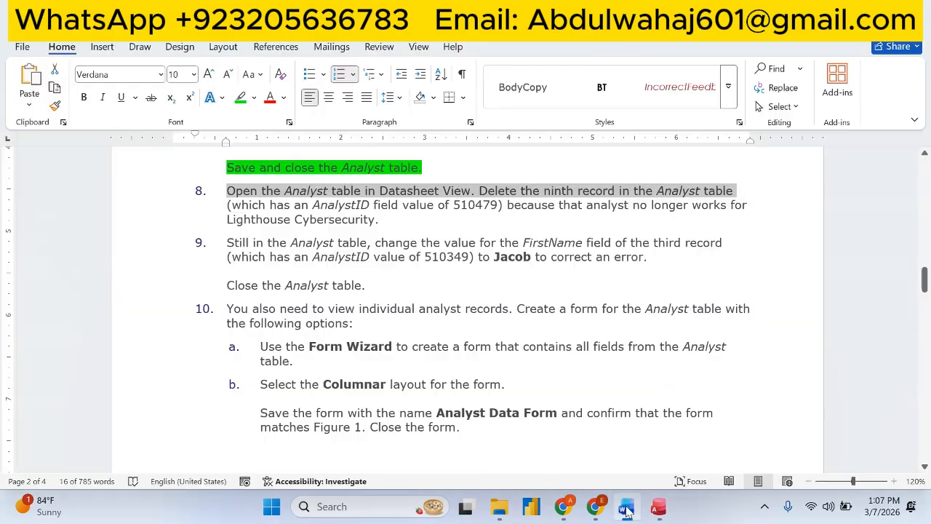
click(627, 509)
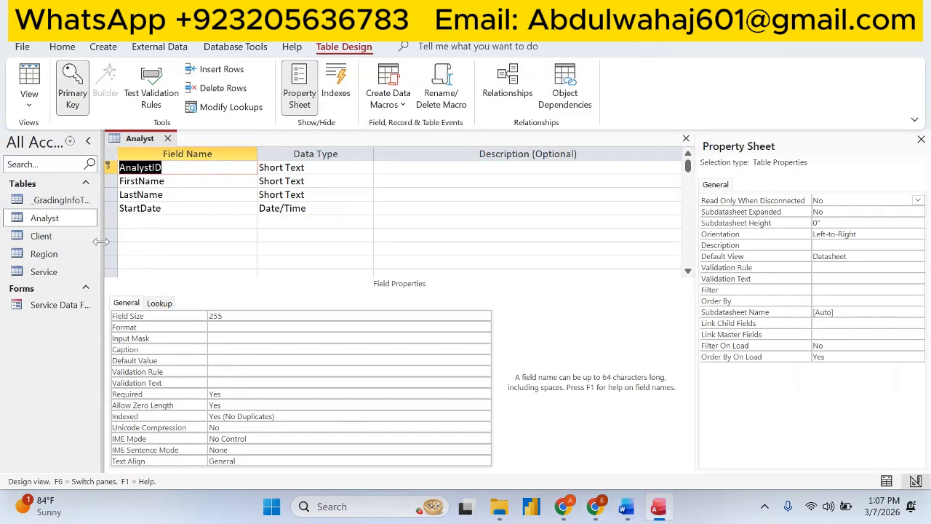
click(168, 138)
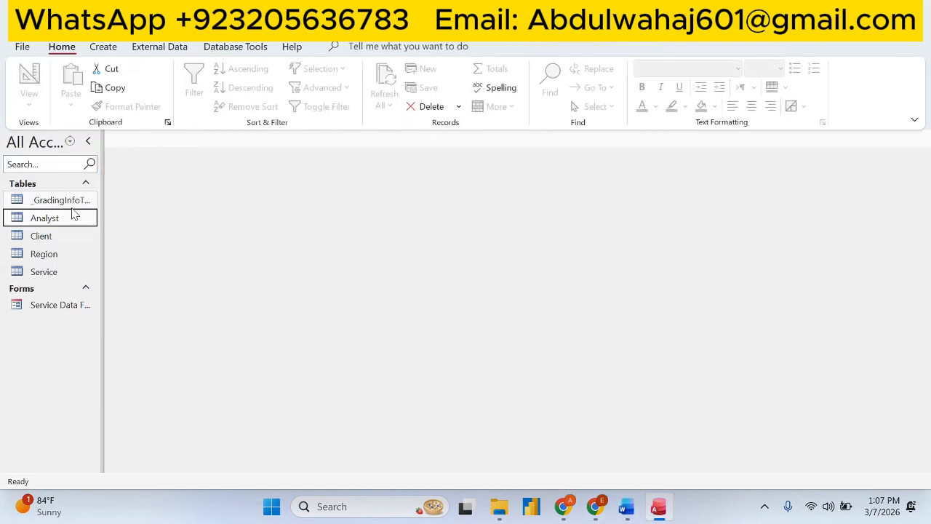
- Open the Analyst table in Datasheet View in Access
right_click(46, 220)
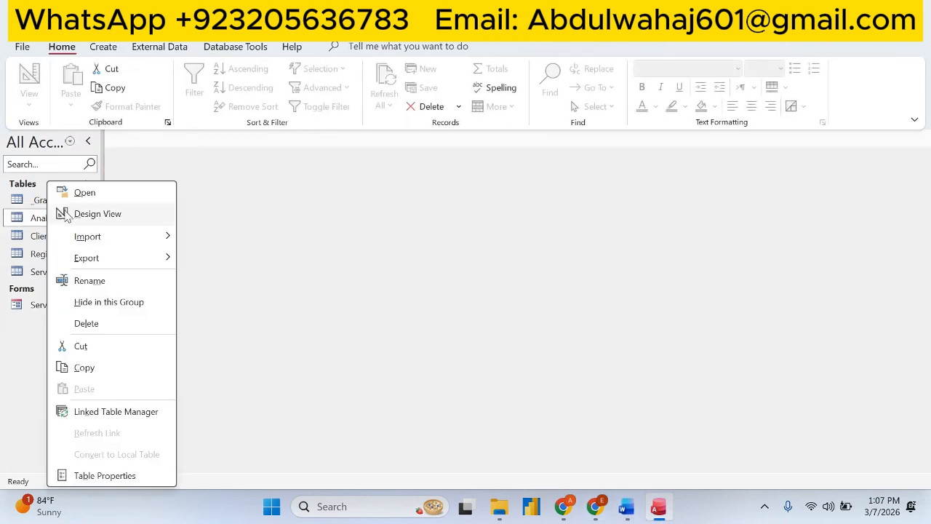
click(82, 195)
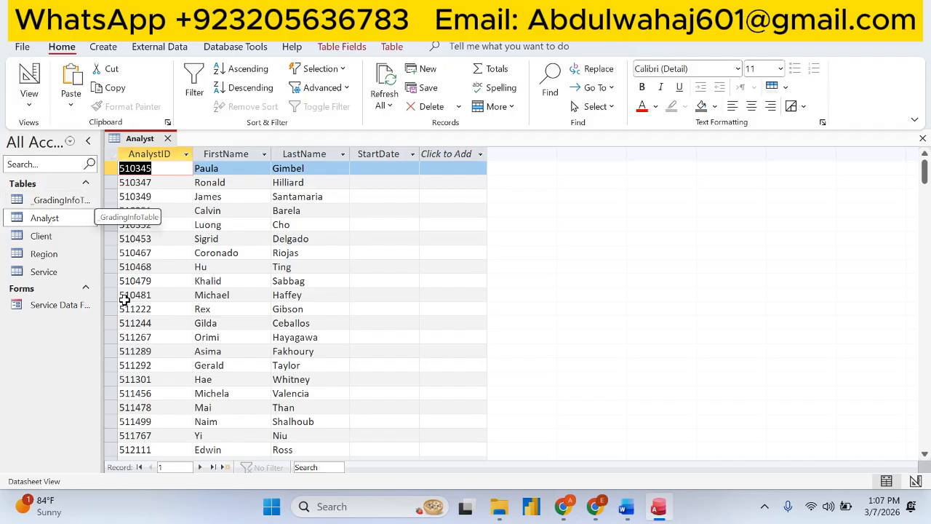
click(201, 382)
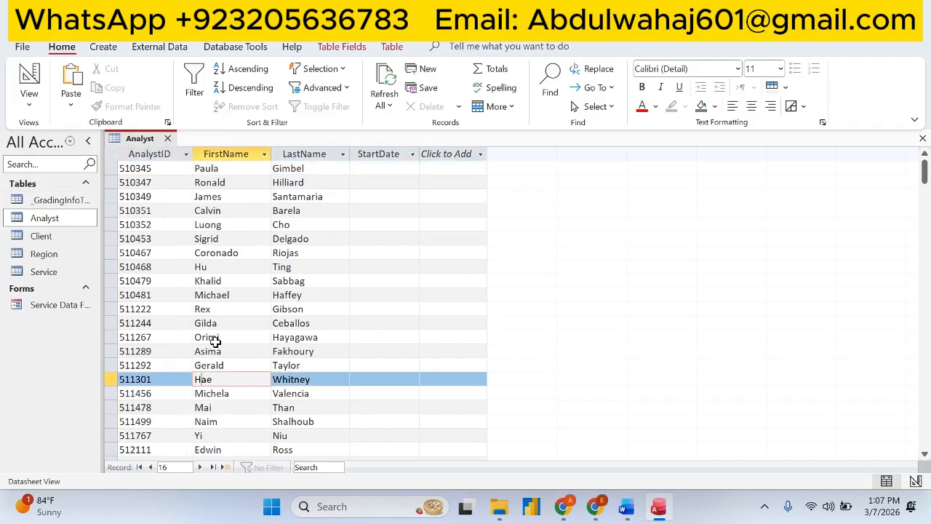
- Recheck the AnalystID value in instruction 8 in Word, then switch to Access and delete the ninth record of the Analyst table
click(626, 506)
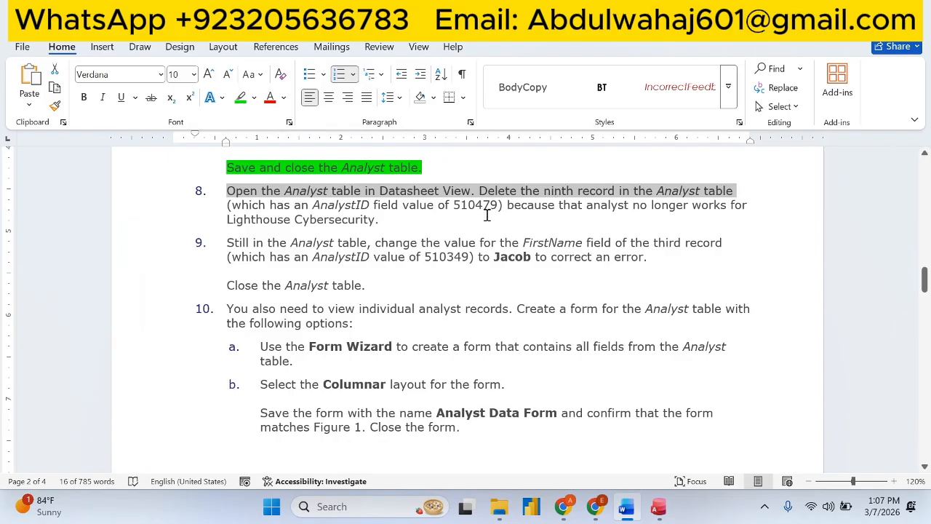
drag(475, 206, 499, 207)
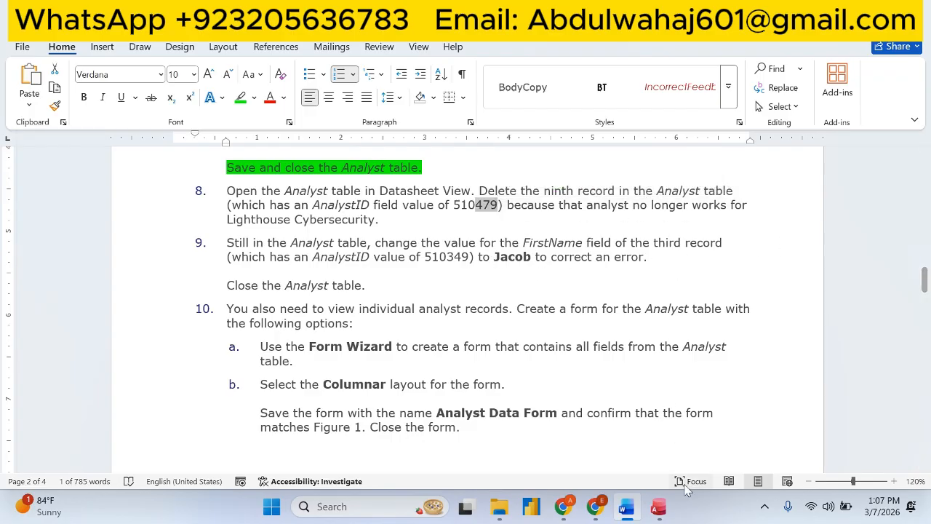
mouse_move(659, 512)
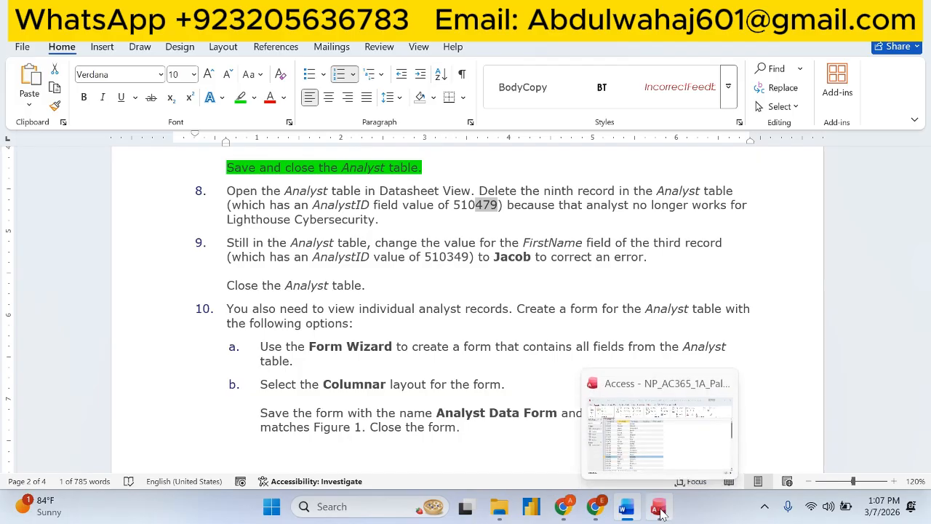
click(659, 511)
click(136, 253)
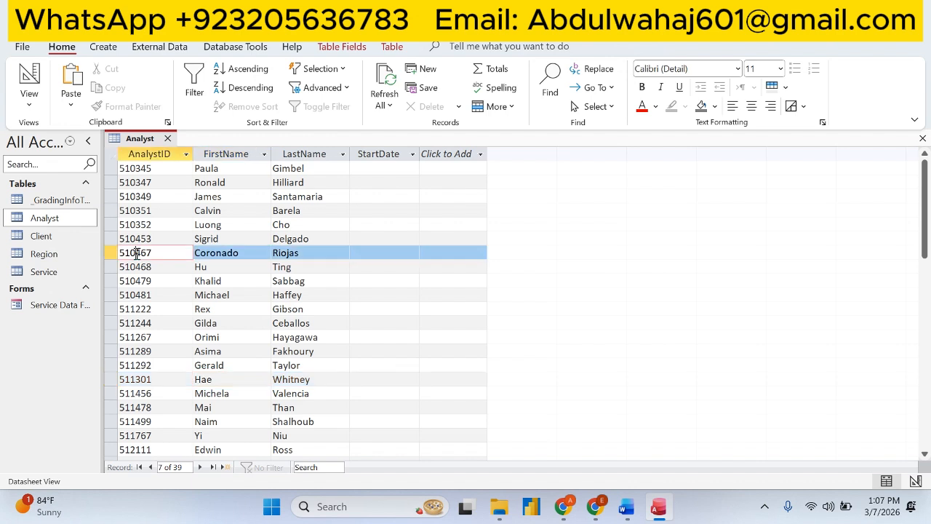
click(157, 281)
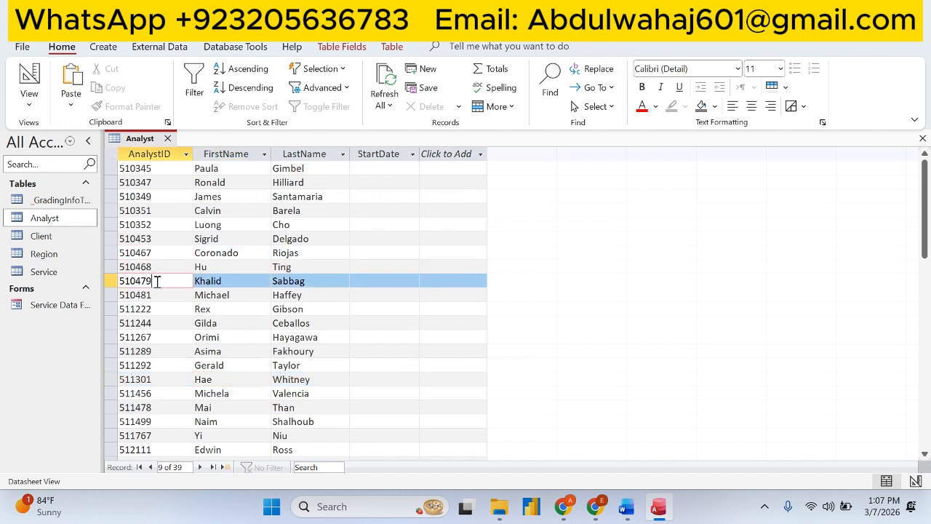
click(114, 281)
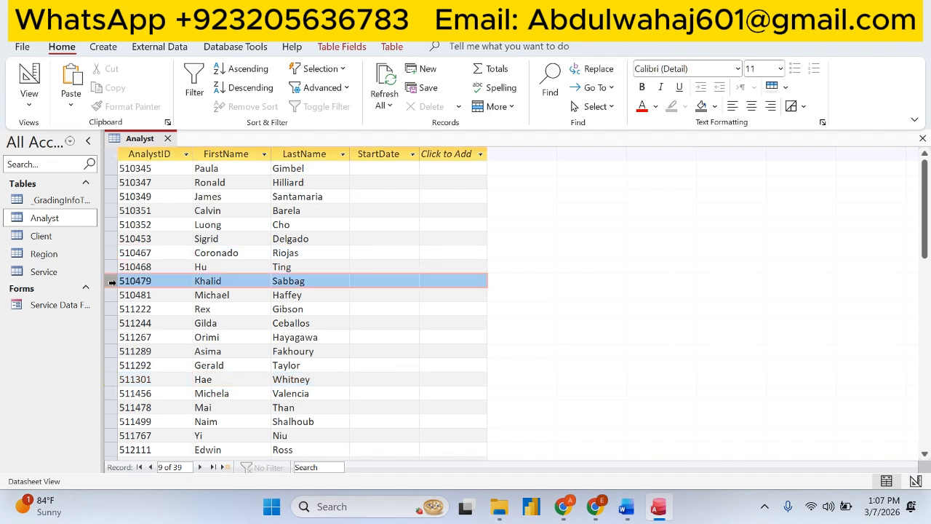
right_click(114, 282)
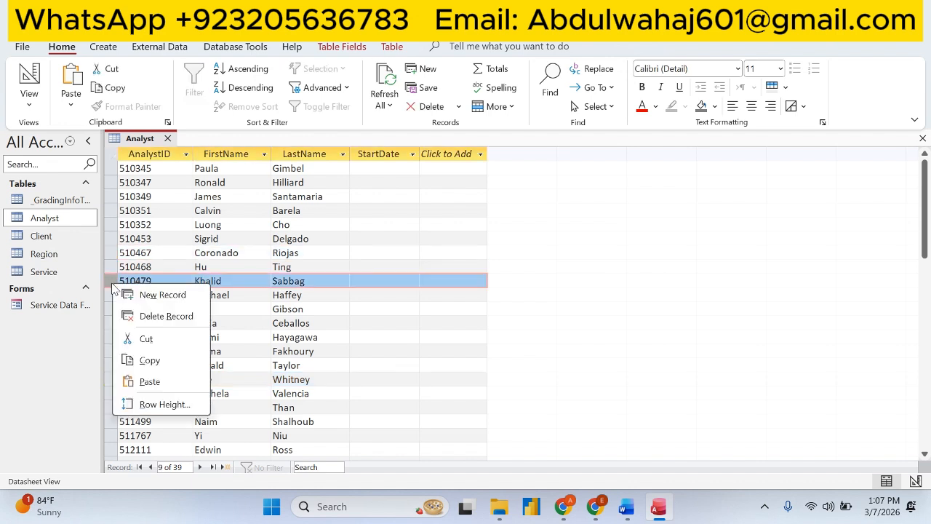
click(162, 324)
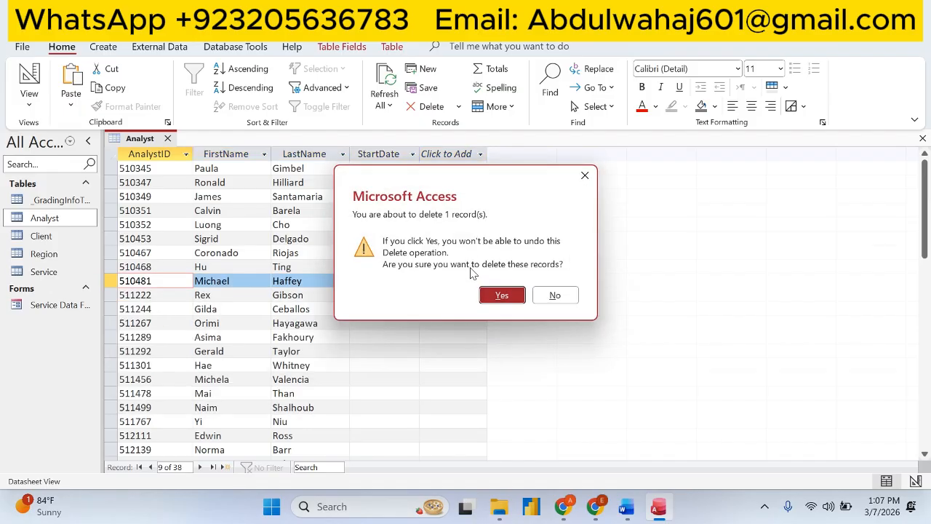
click(502, 296)
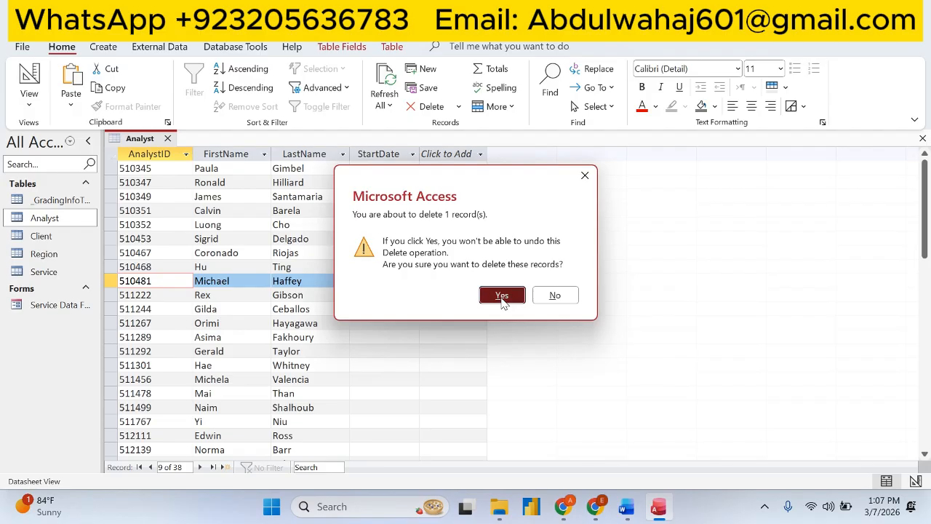
click(153, 268)
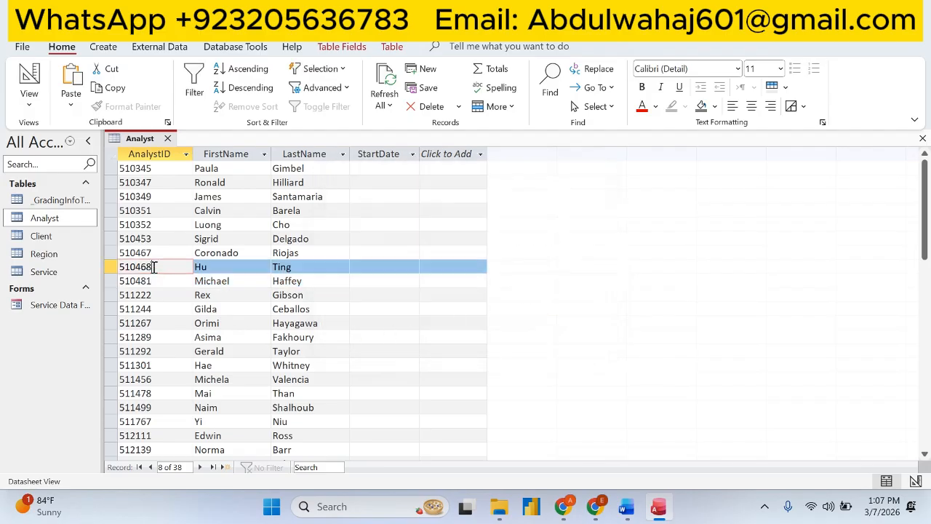
- Switch to Word, highlight instruction 8 in green, and select the first sentence of instruction 9
click(633, 510)
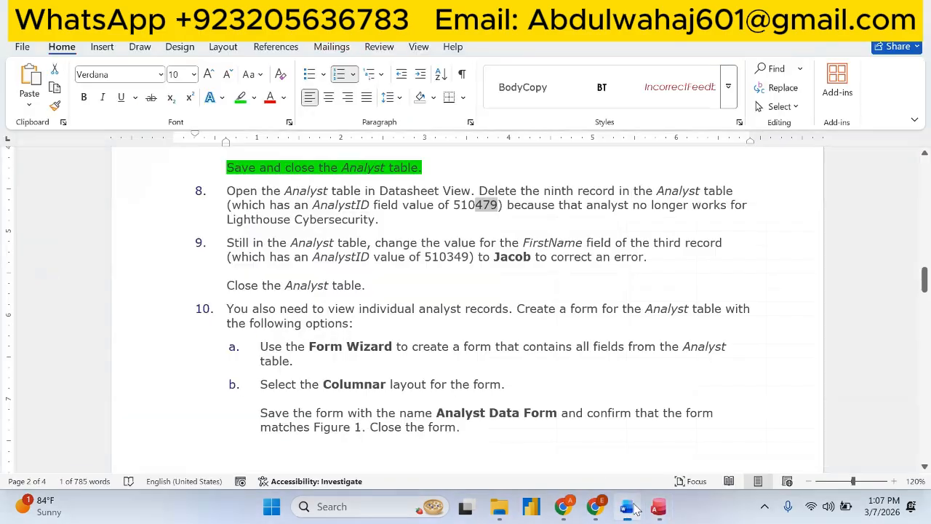
triple_click(349, 200)
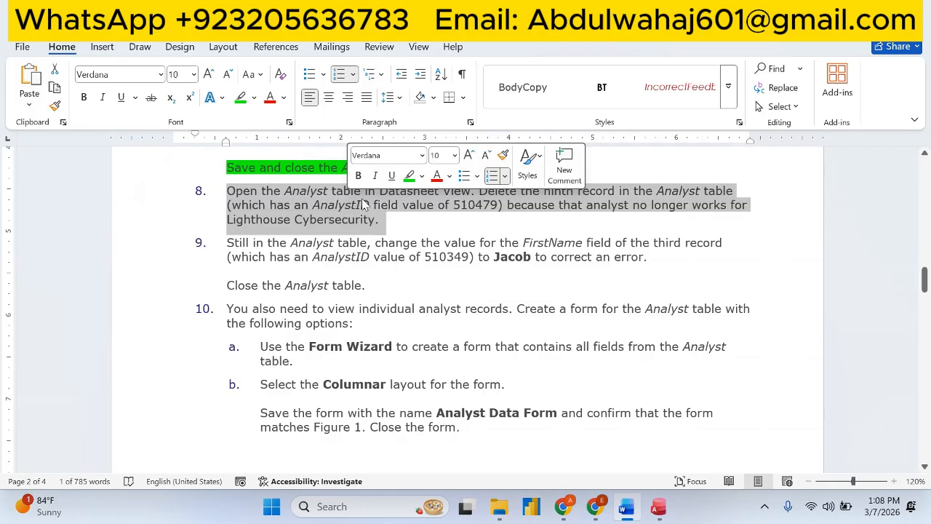
click(410, 175)
key(Right)
drag(226, 243, 714, 253)
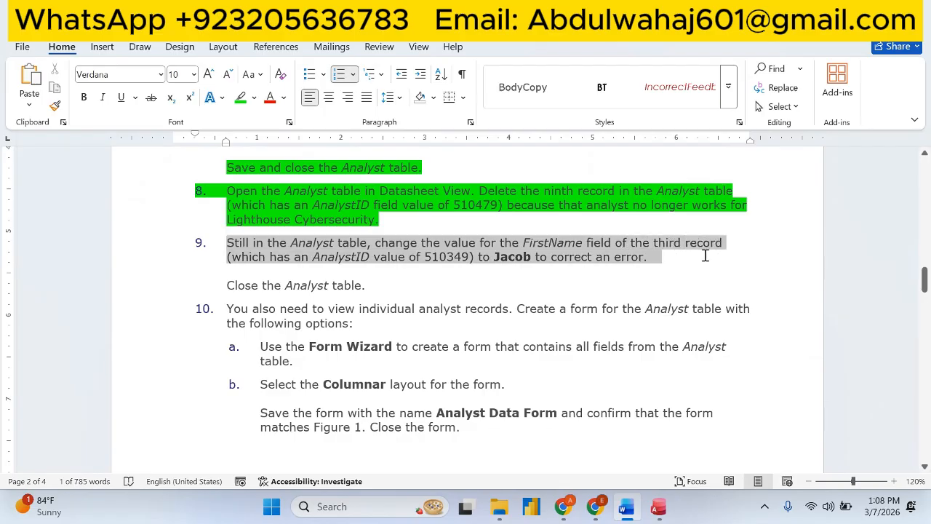
drag(705, 257, 703, 255)
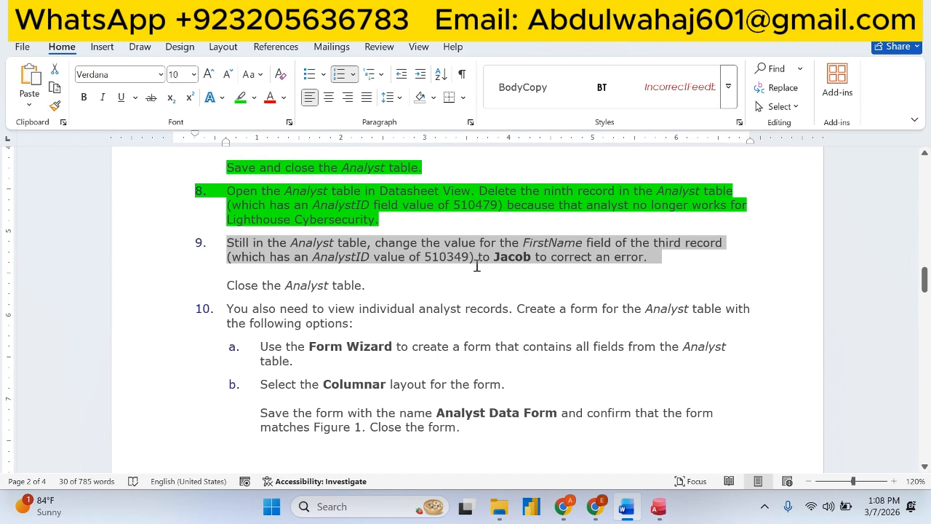
- Switch to Access and change the third record's FirstName to the name given in instruction 9, rechecking the instruction in Word
click(659, 506)
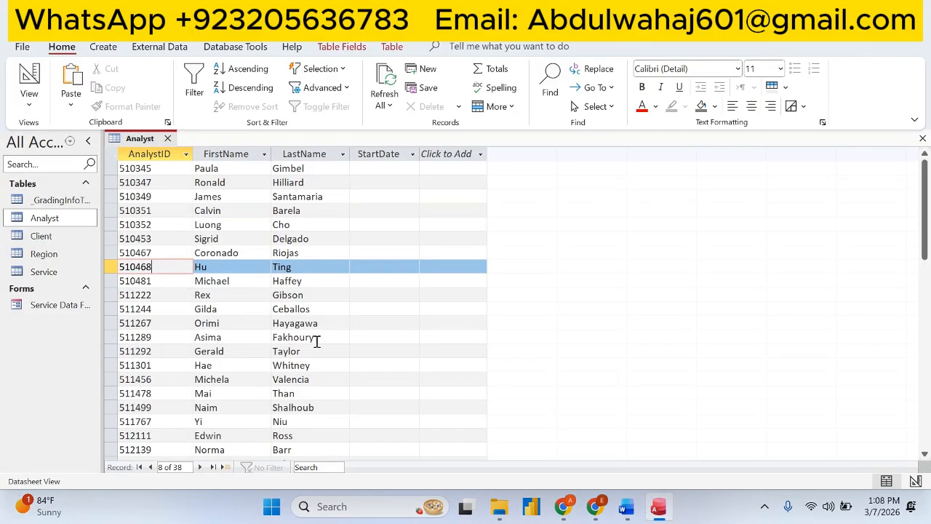
click(163, 196)
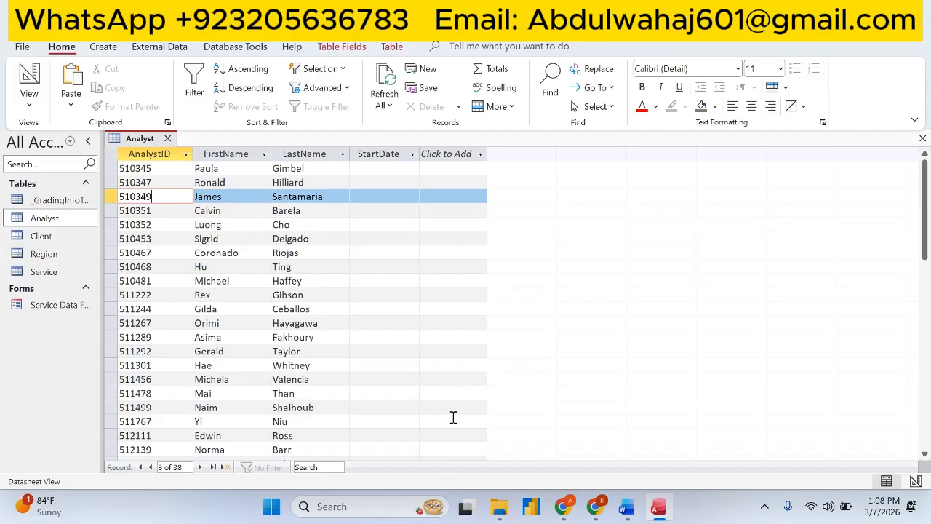
click(625, 509)
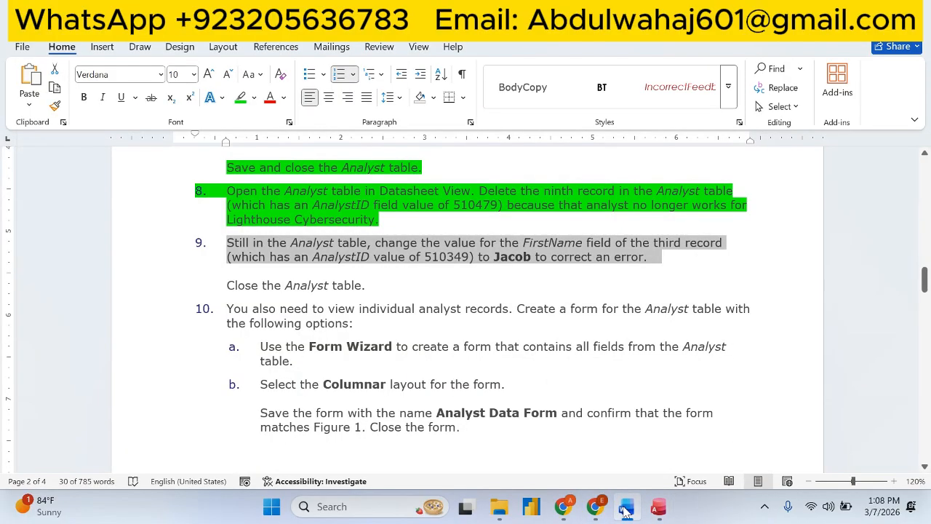
click(624, 509)
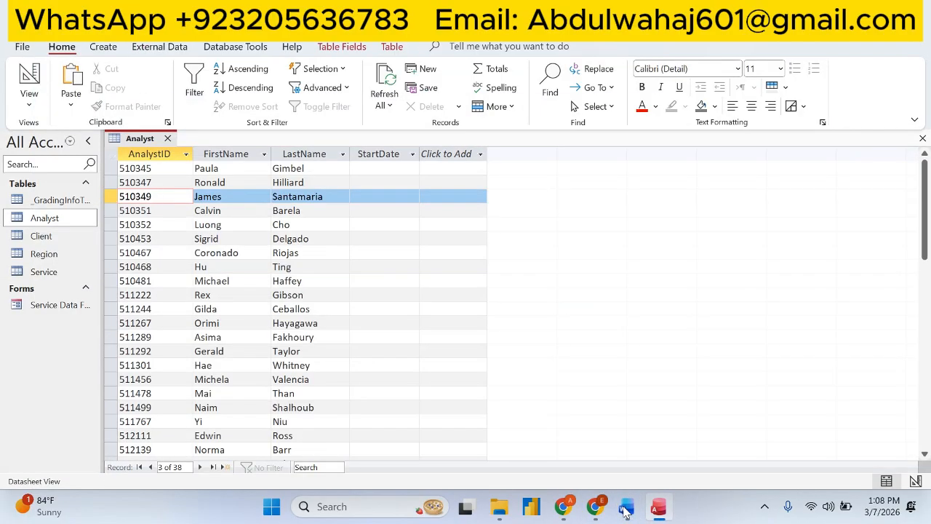
click(624, 510)
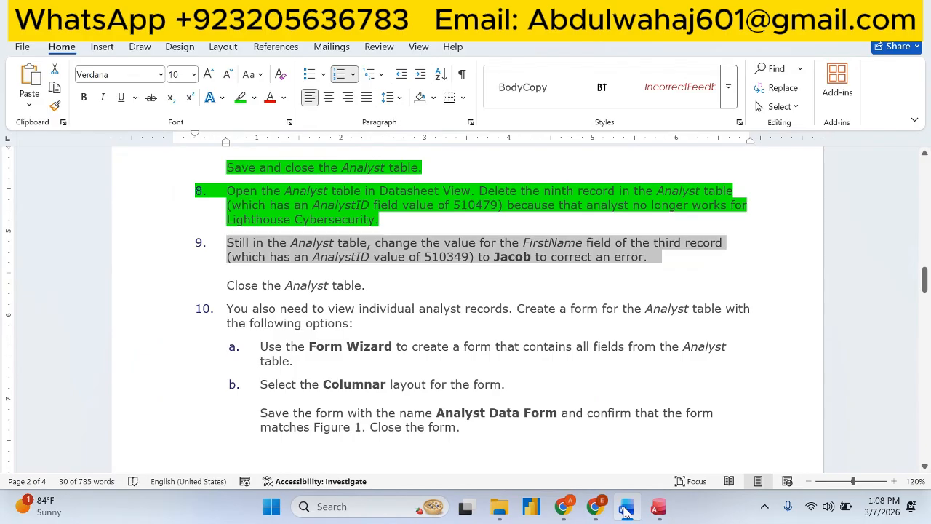
click(624, 510)
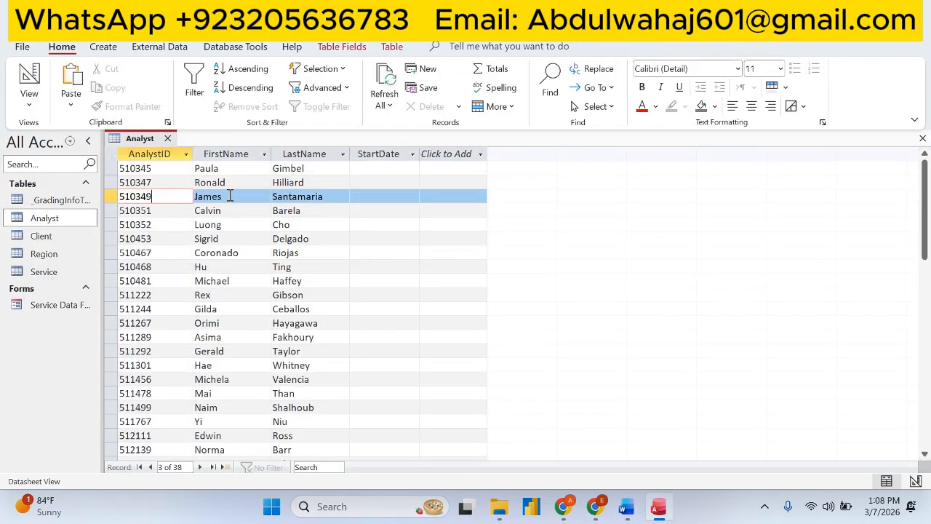
click(229, 196)
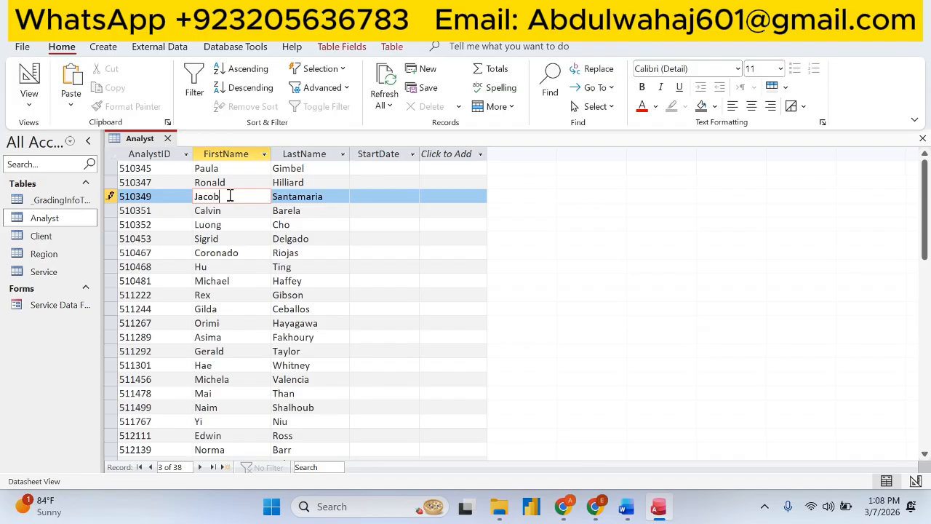
- Commit the third record's FirstName change, recheck instruction 9 in Word, then save and close the Analyst table in Access
key(Tab)
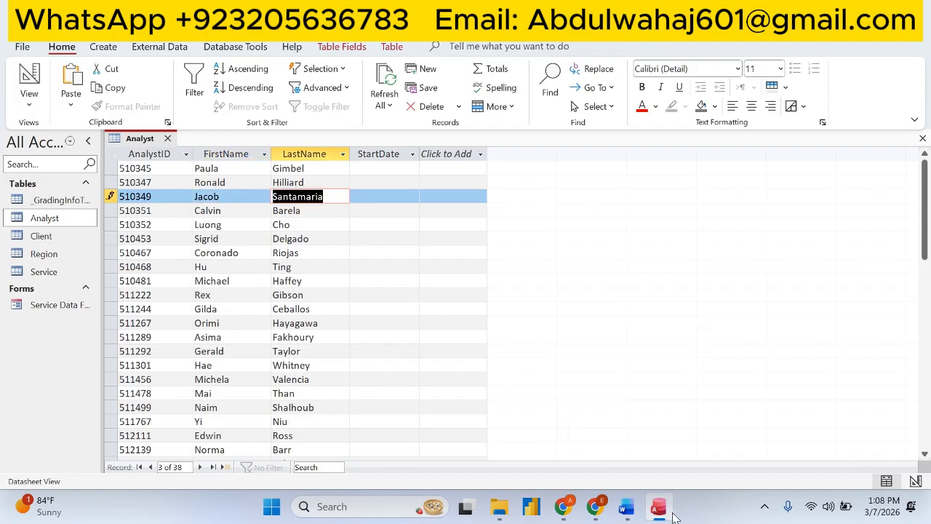
click(626, 510)
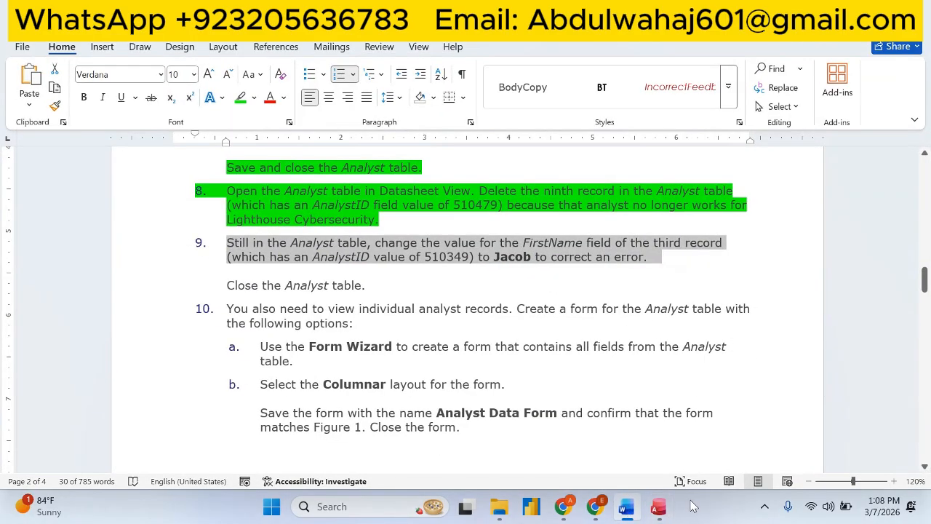
click(659, 509)
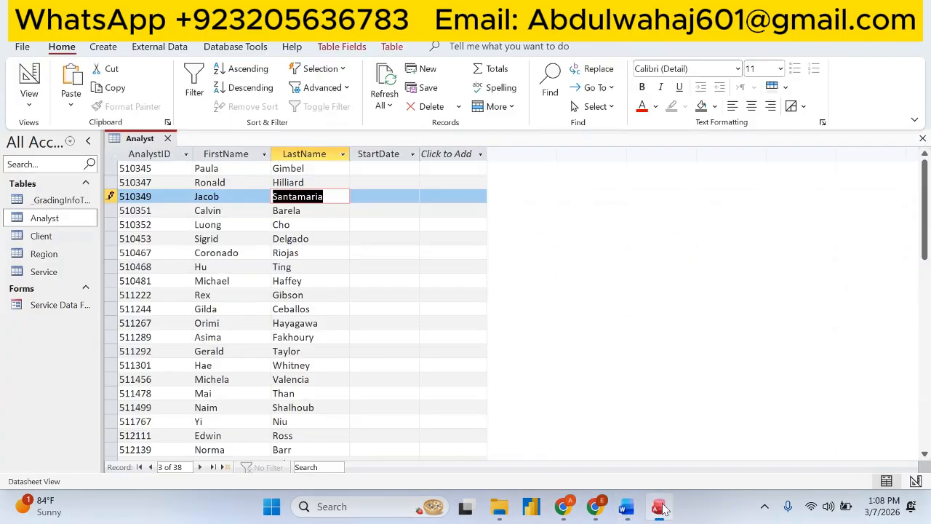
right_click(131, 139)
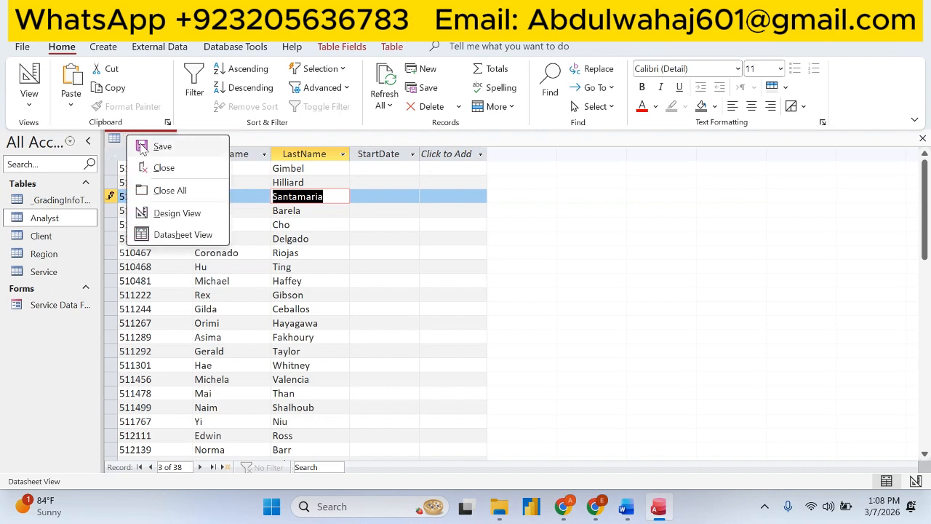
click(143, 148)
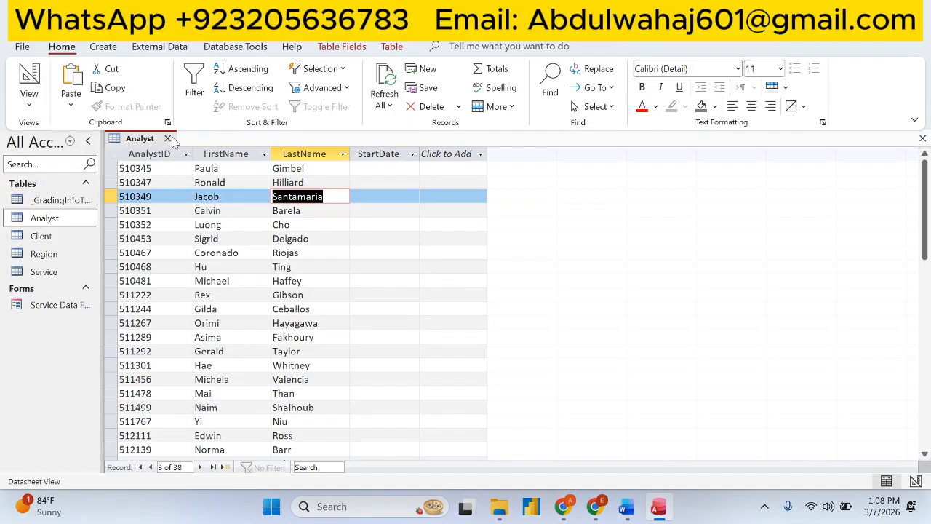
click(169, 139)
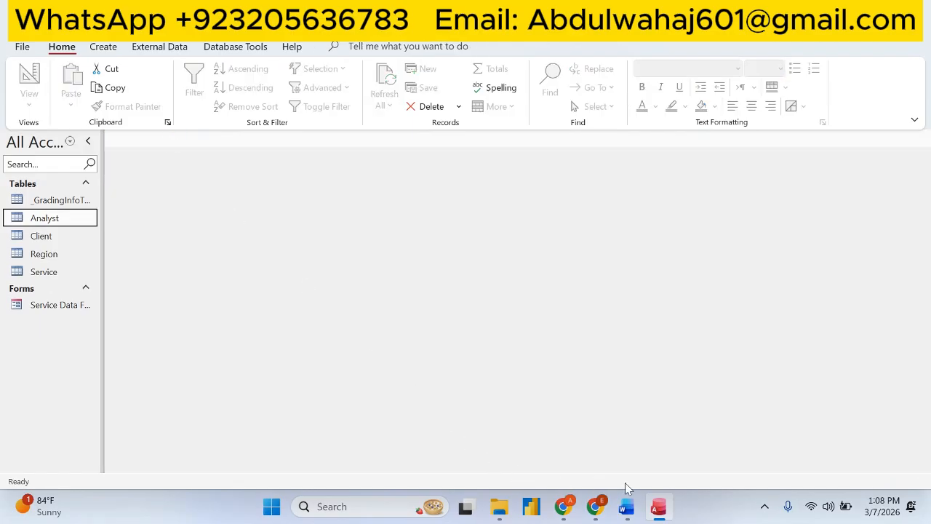
- Switch to Word and highlight instruction 9, including the sentence about closing the Analyst table, in green
click(627, 506)
drag(366, 288, 202, 244)
click(271, 215)
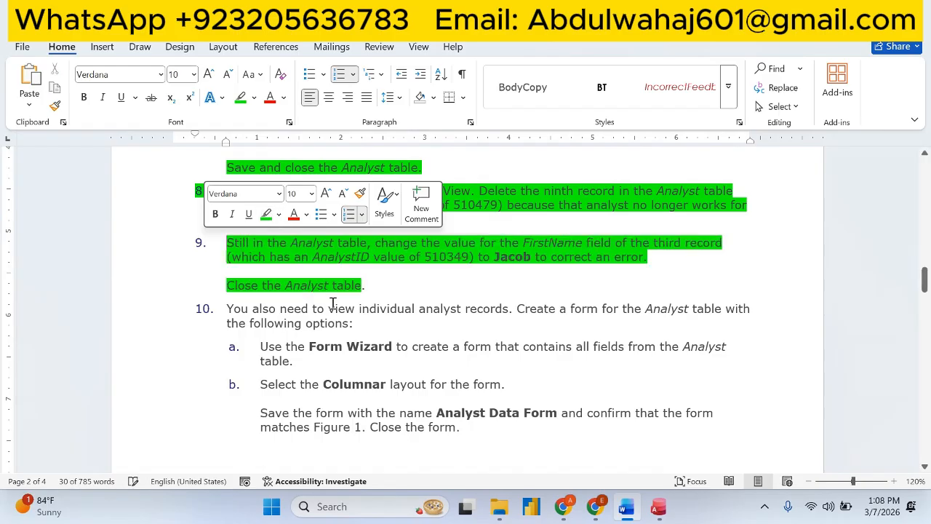
- Look through the form, query and report instructions with their figures, and select the full text of instruction 10
scroll(373, 348, down, 3)
scroll(372, 348, down, 14)
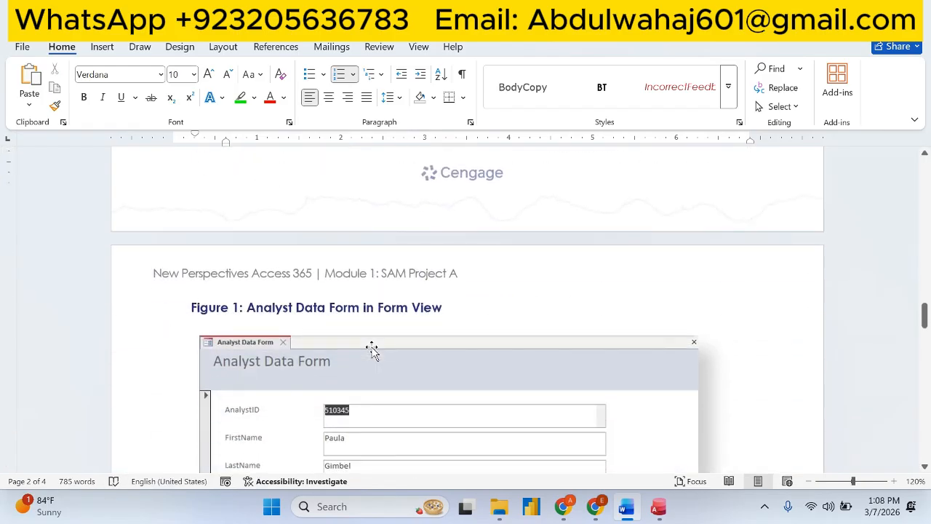
scroll(372, 348, down, 8)
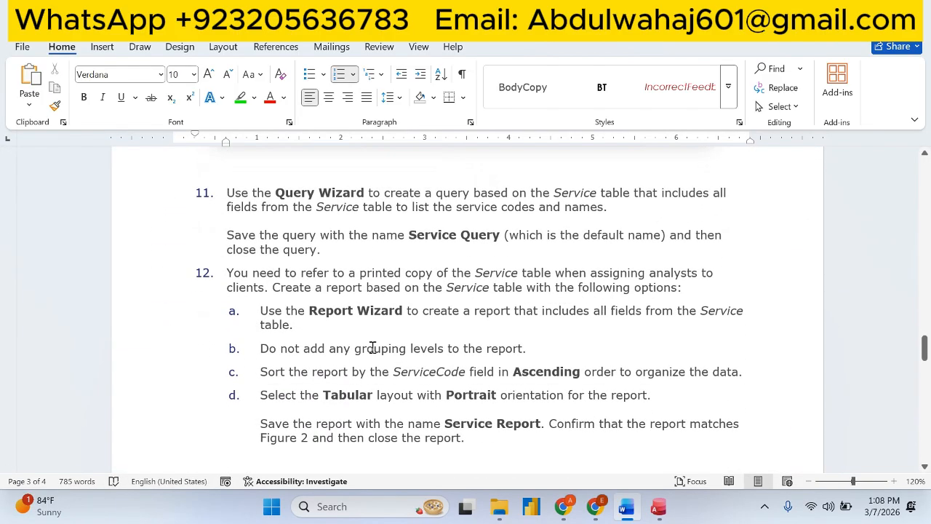
scroll(372, 347, down, 10)
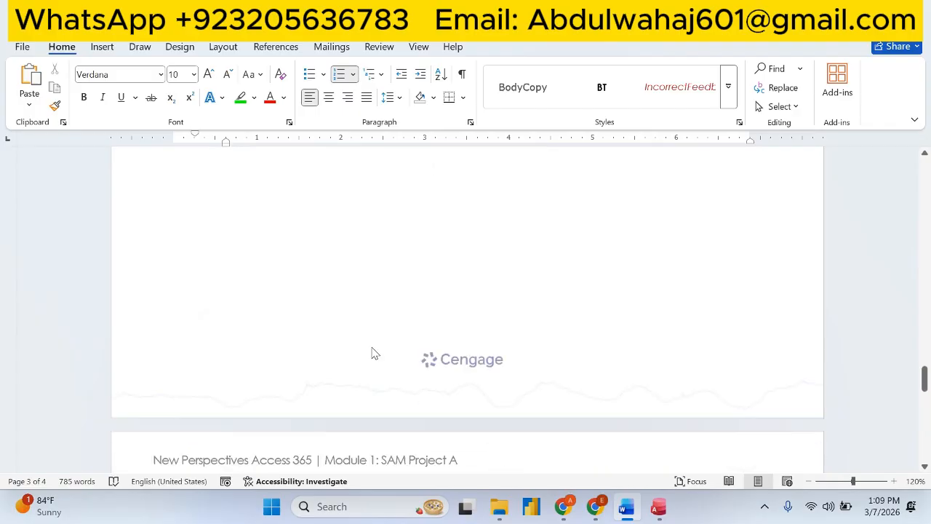
scroll(372, 348, down, 4)
scroll(372, 348, up, 16)
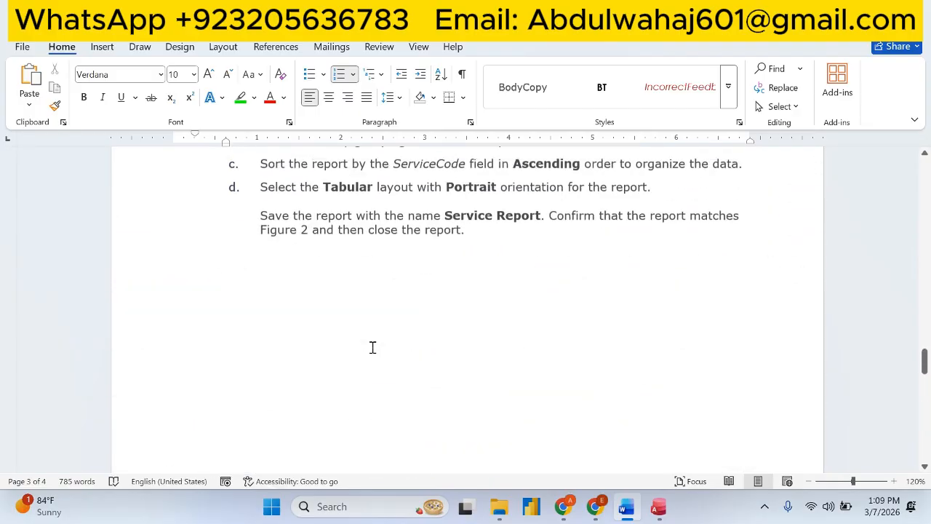
scroll(372, 348, up, 9)
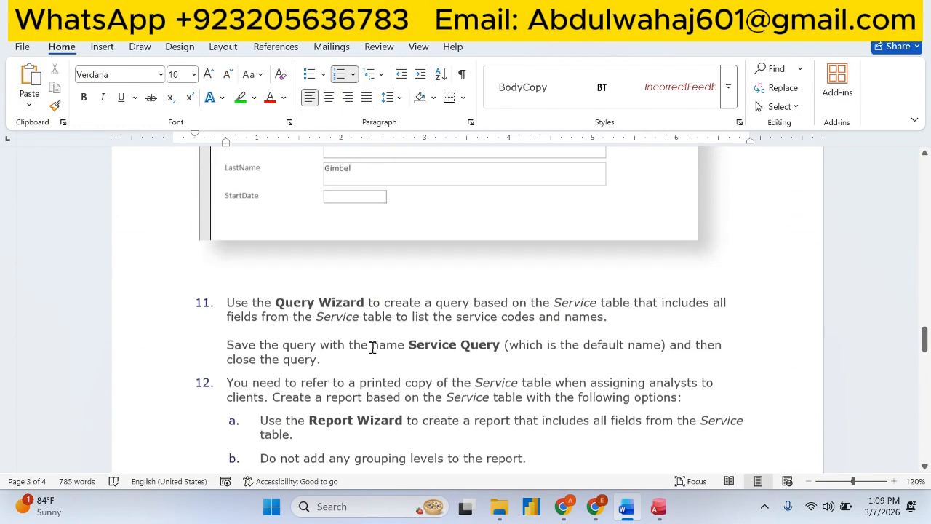
scroll(373, 350, up, 12)
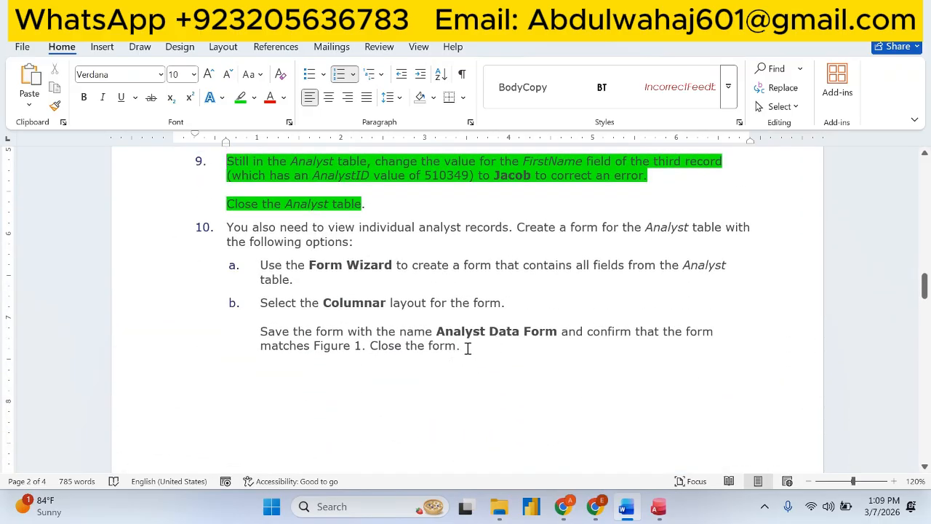
drag(468, 349, 233, 227)
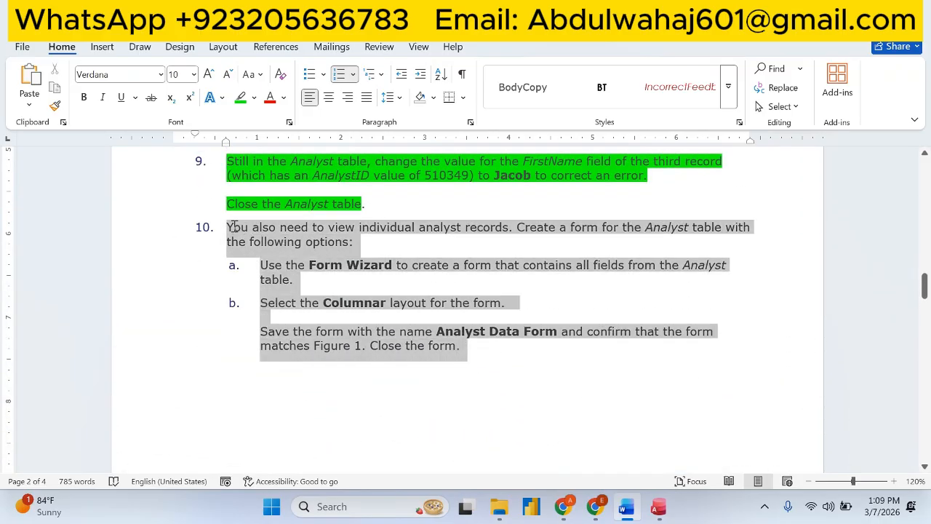